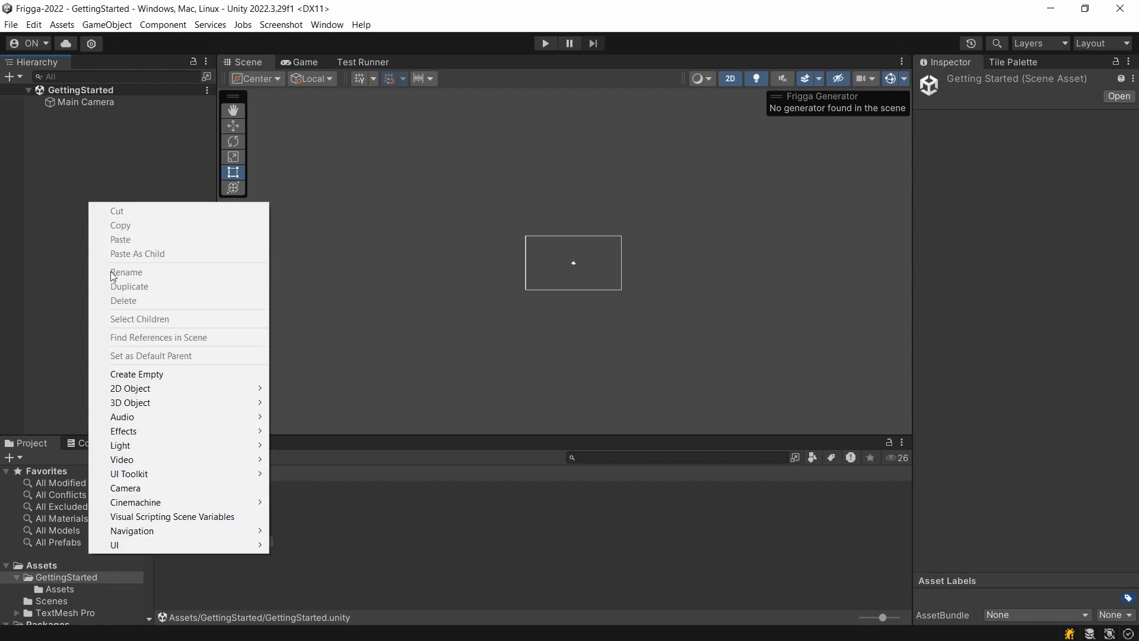
# Create an empty game object named Generator in the GettingStarted scene and reset its transform position
pyautogui.click(142, 373)
pyautogui.write('Generator')
pyautogui.press('Return')
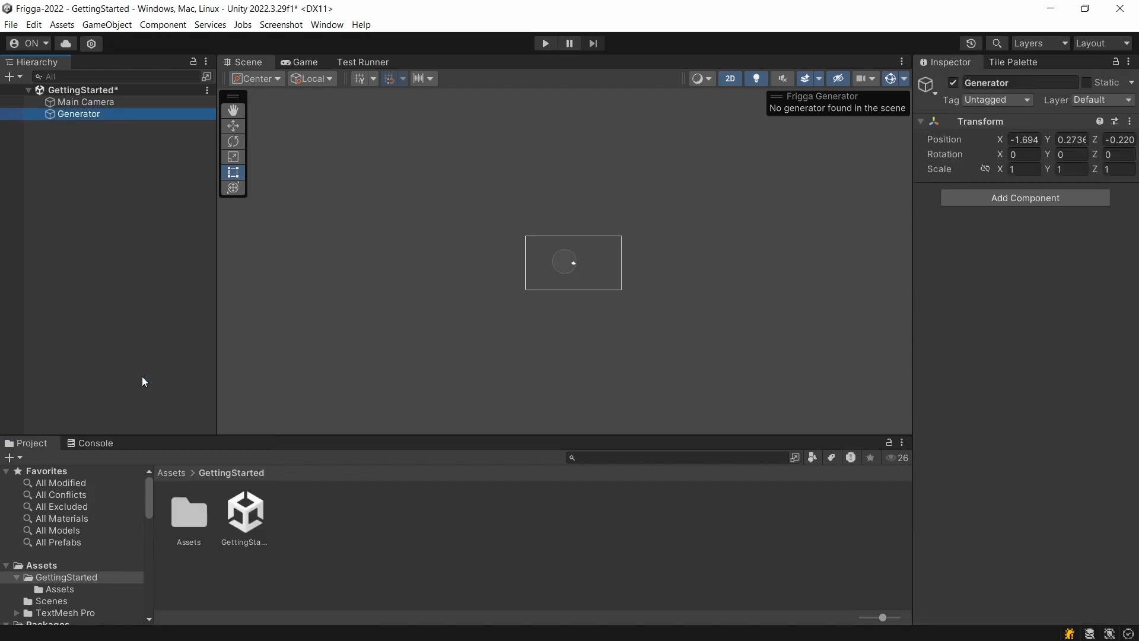
pyautogui.click(1129, 121)
pyautogui.click(1120, 139)
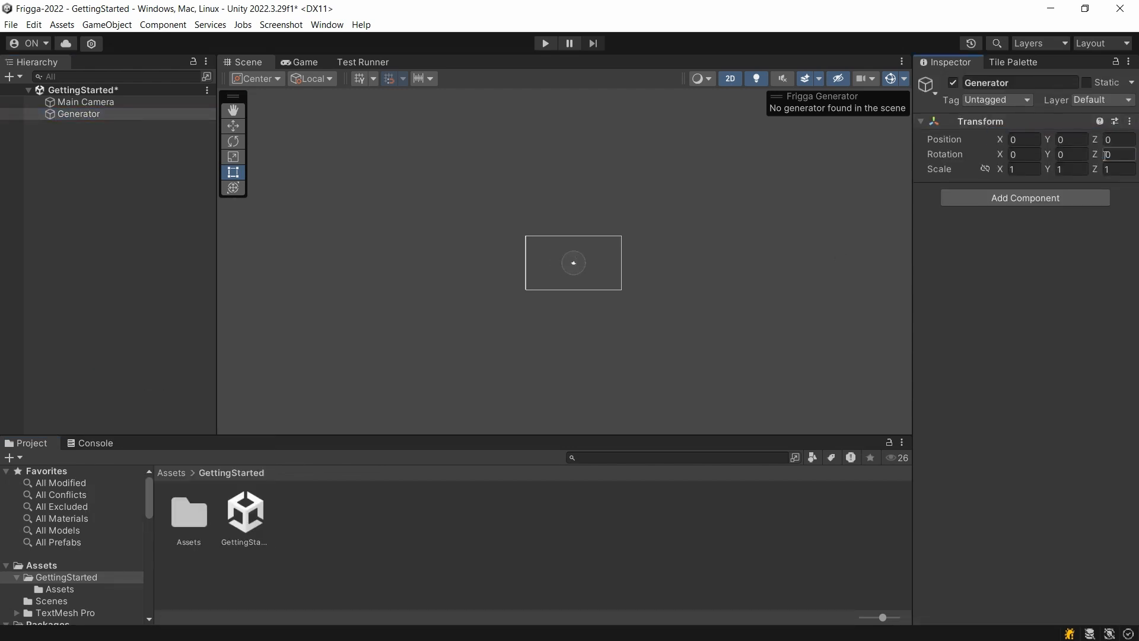
# Add the Walker Generator component to the Generator object
pyautogui.click(1053, 196)
pyautogui.write('Walker')
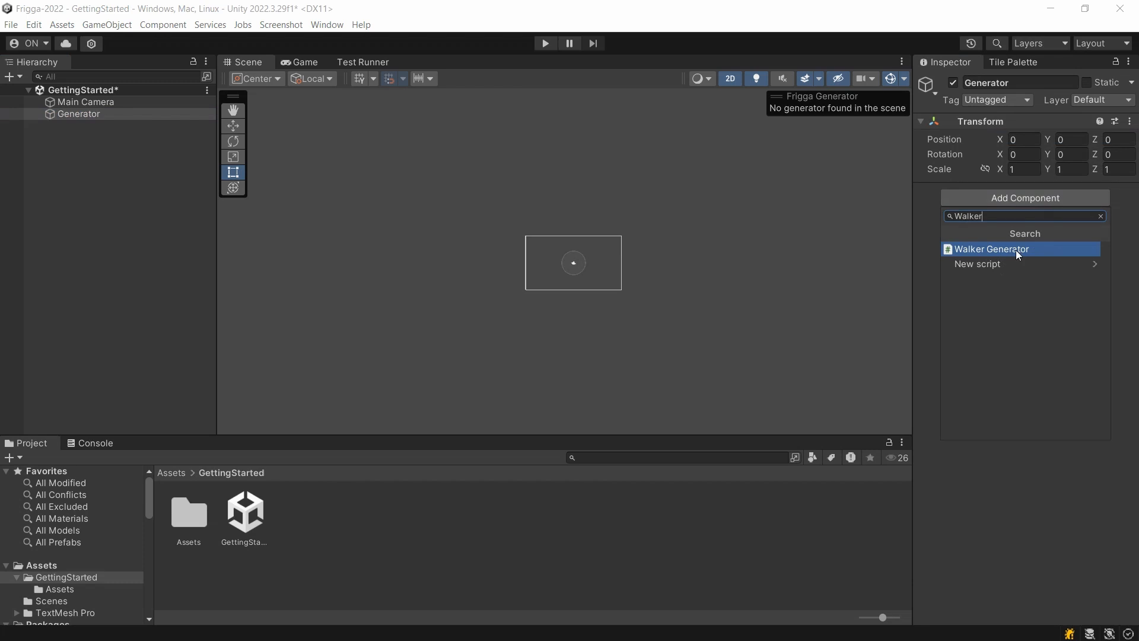
pyautogui.click(1015, 249)
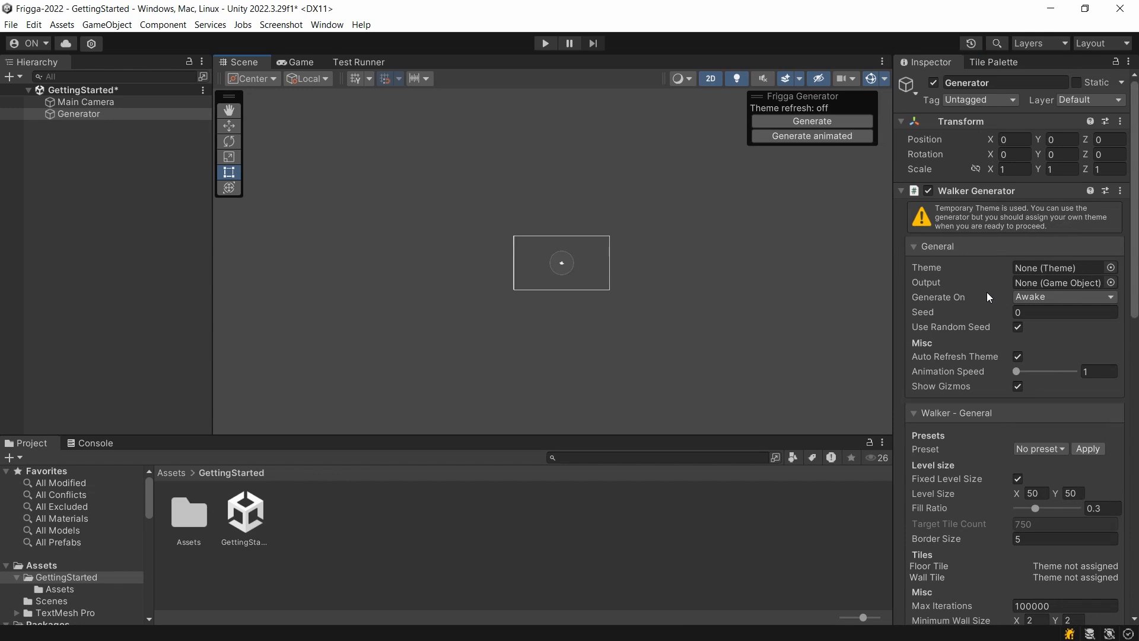
# Generate several random levels in a row from the Walker Generator component
pyautogui.scroll(-15, 987, 292)
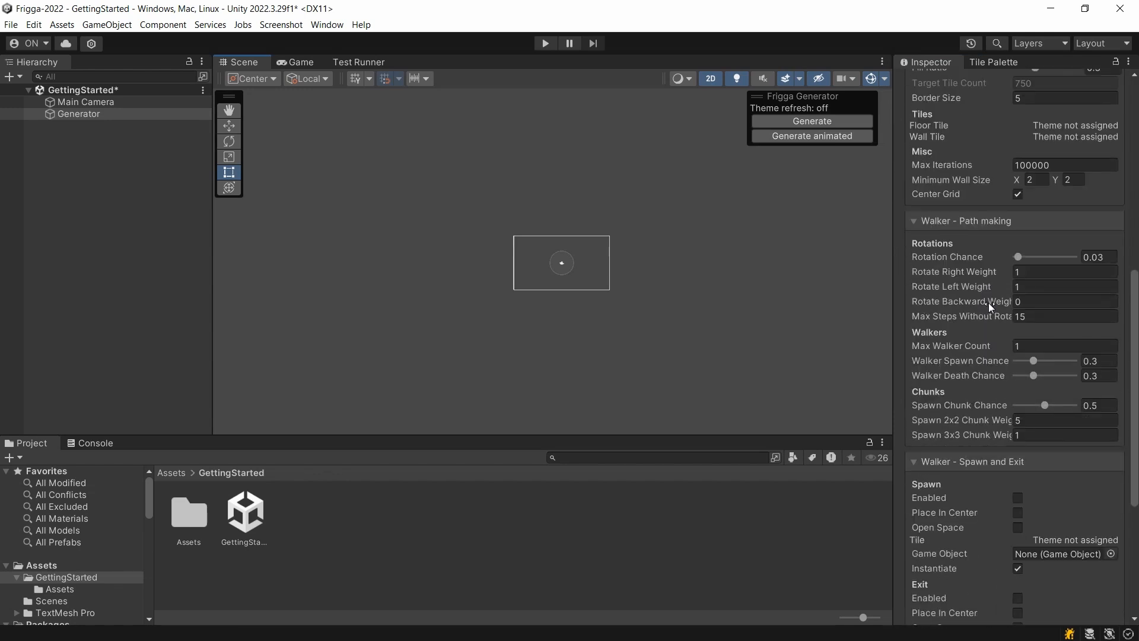
pyautogui.scroll(-8, 988, 305)
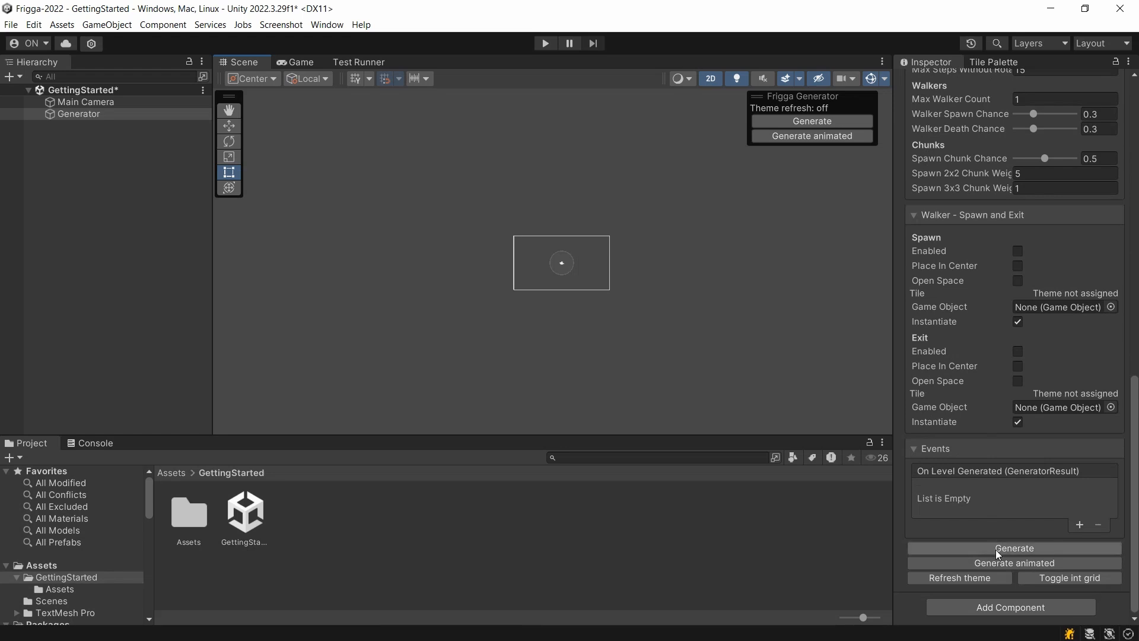
pyautogui.click(996, 549)
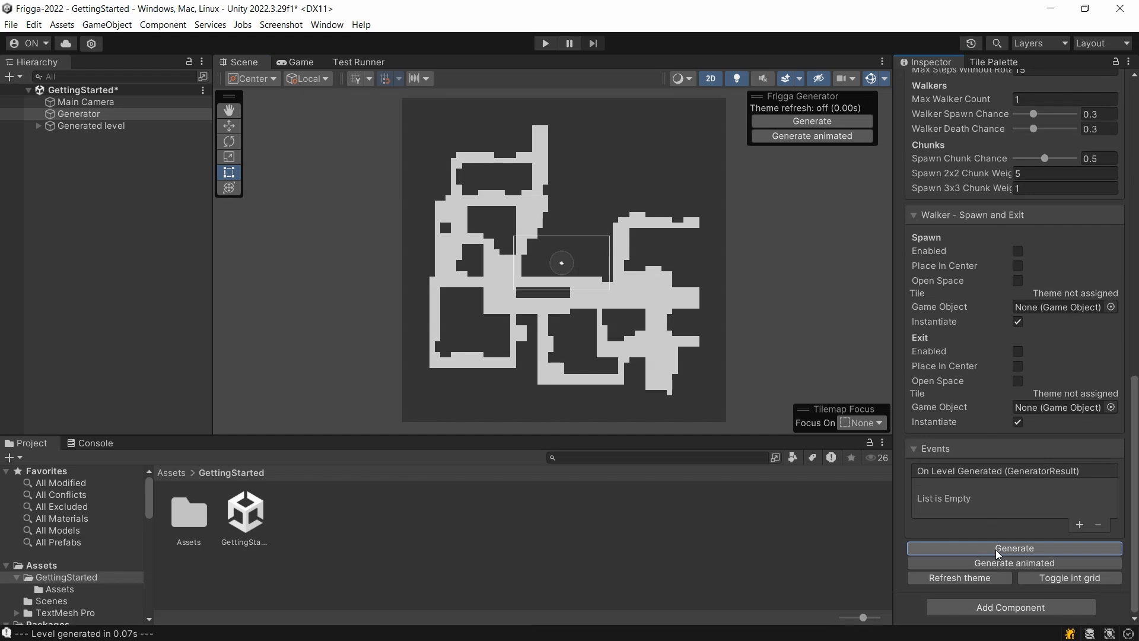
pyautogui.click(995, 548)
pyautogui.click(995, 548)
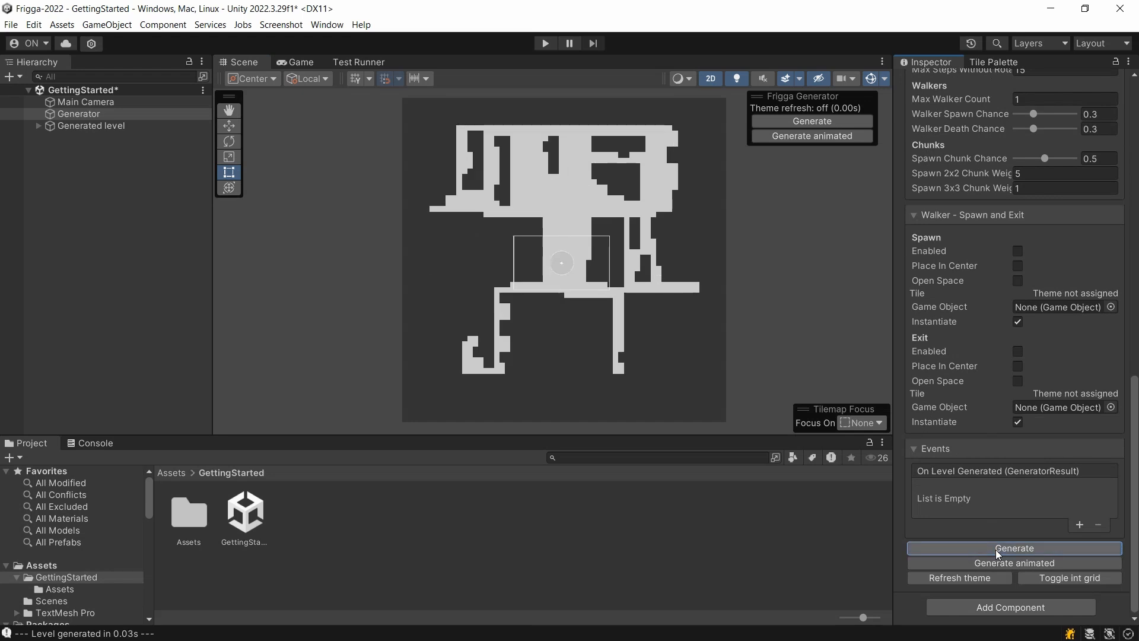
pyautogui.click(996, 548)
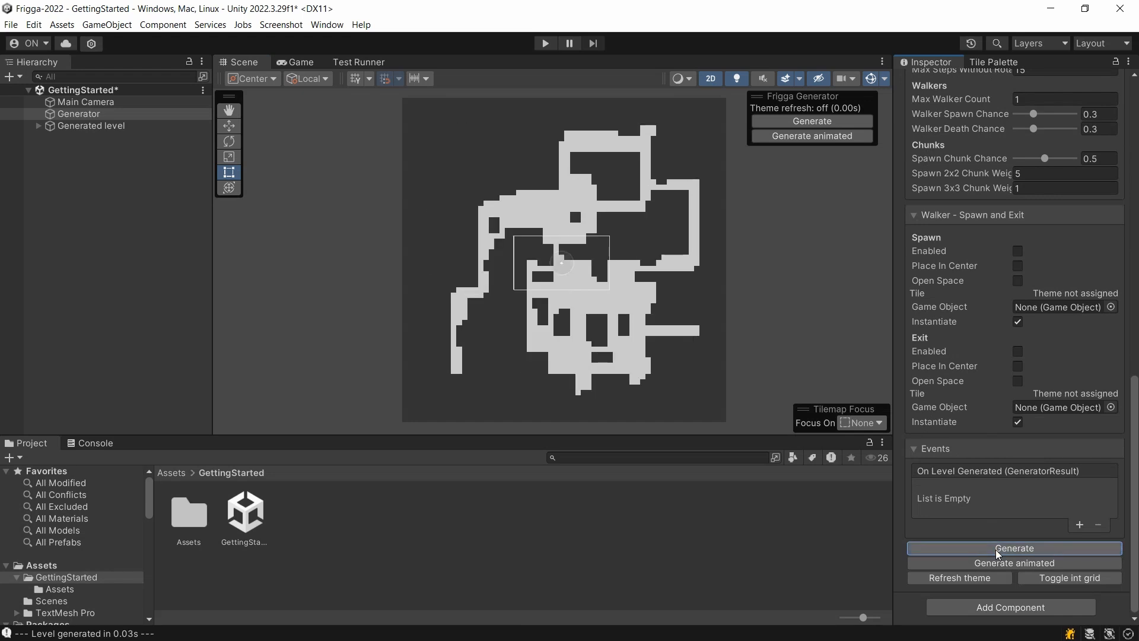
pyautogui.click(995, 548)
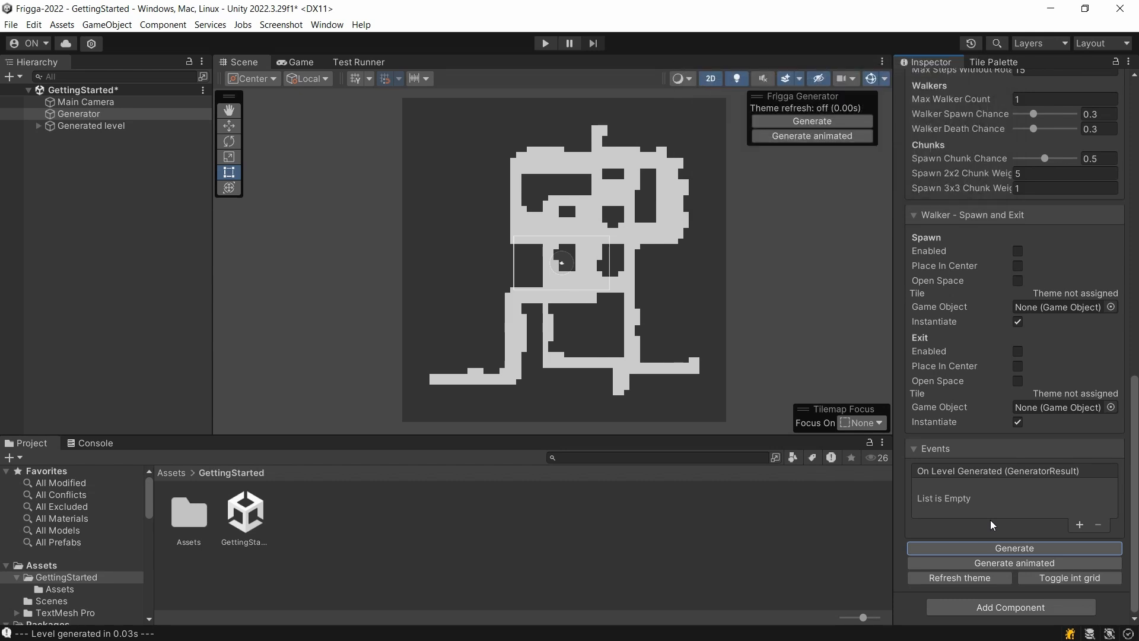
# Hide the Frigga Generator overlay in the Scene view and show it again
pyautogui.click(815, 261)
pyautogui.press('`')
pyautogui.click(785, 307)
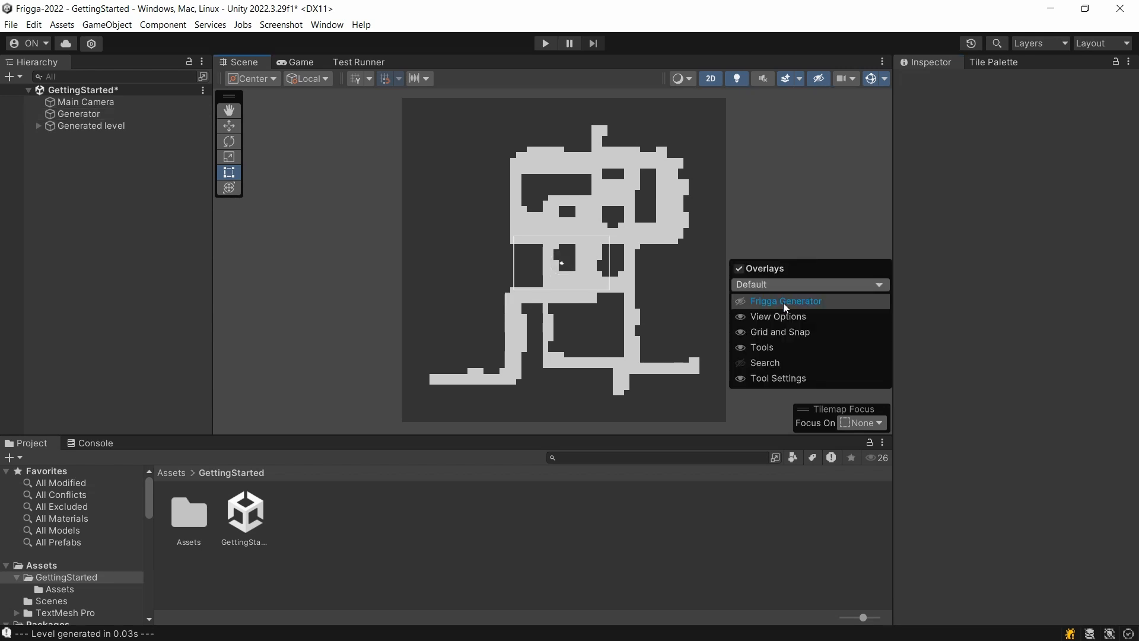
pyautogui.click(785, 307)
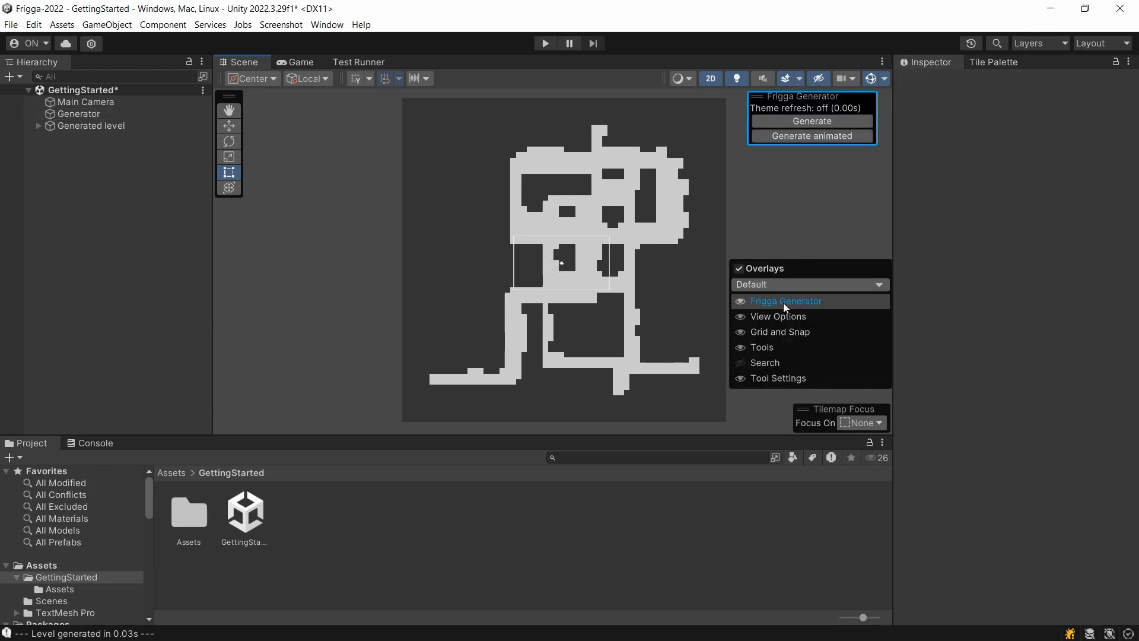
pyautogui.click(805, 177)
# Regenerate the level three times from the Scene view's Frigga Generator overlay
pyautogui.click(814, 120)
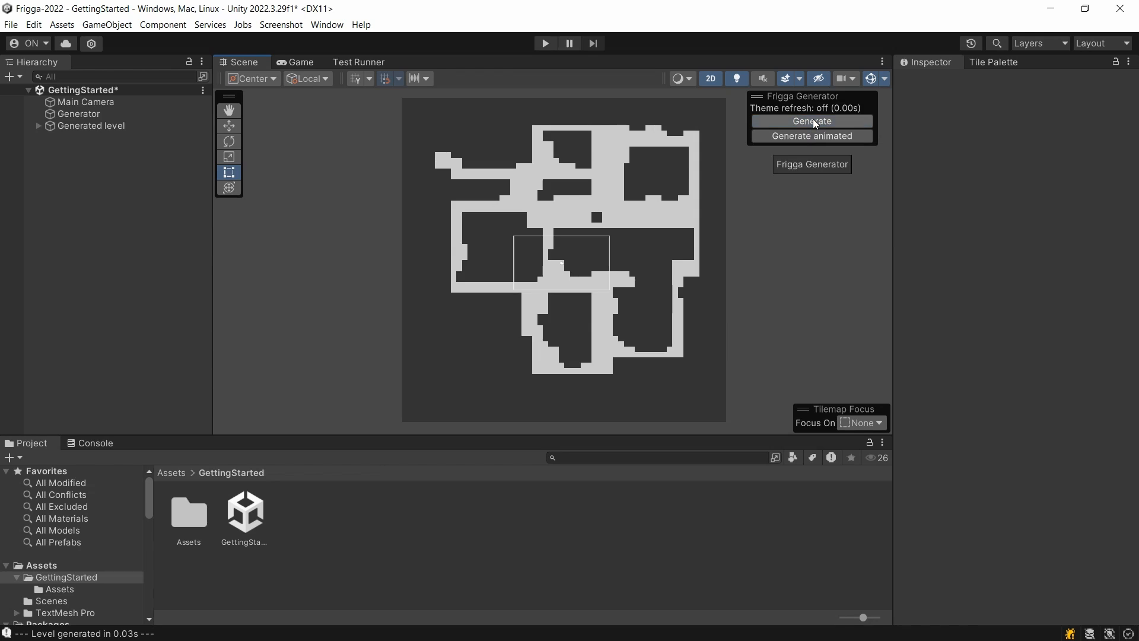
pyautogui.click(812, 120)
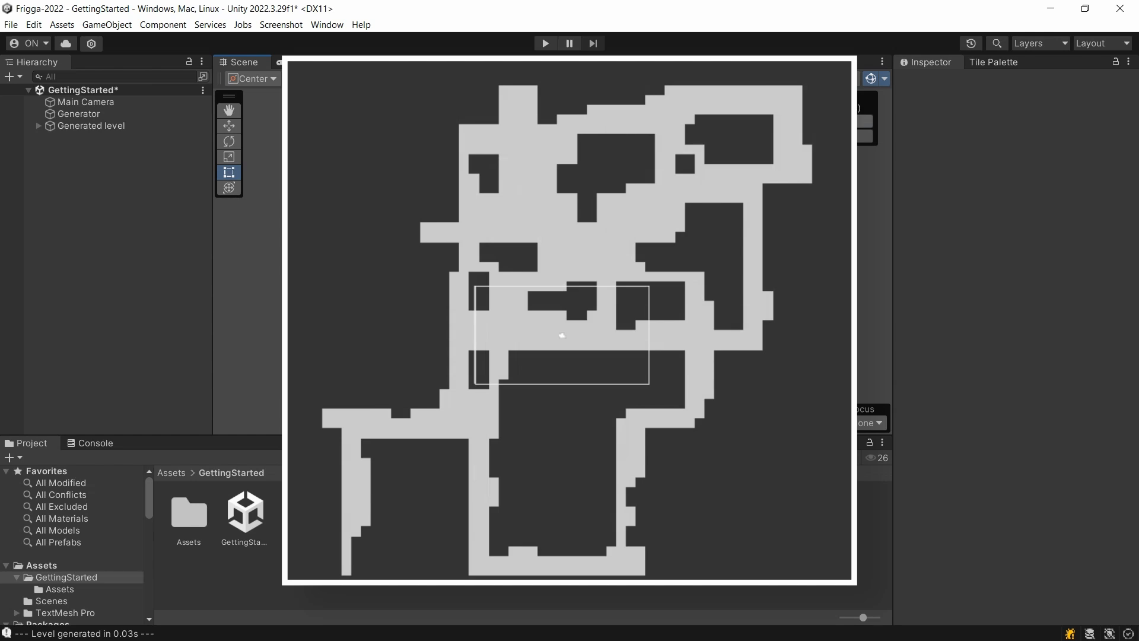
pyautogui.click(812, 120)
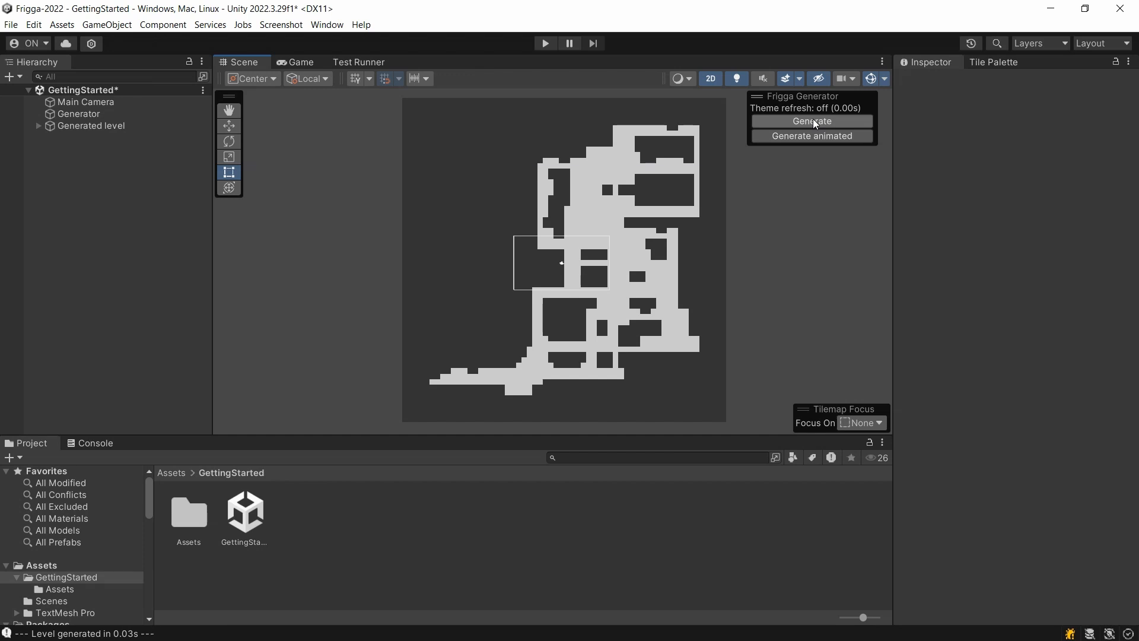
# Create a Theme asset named GettingStarted in the GettingStarted folder
pyautogui.rightClick(390, 514)
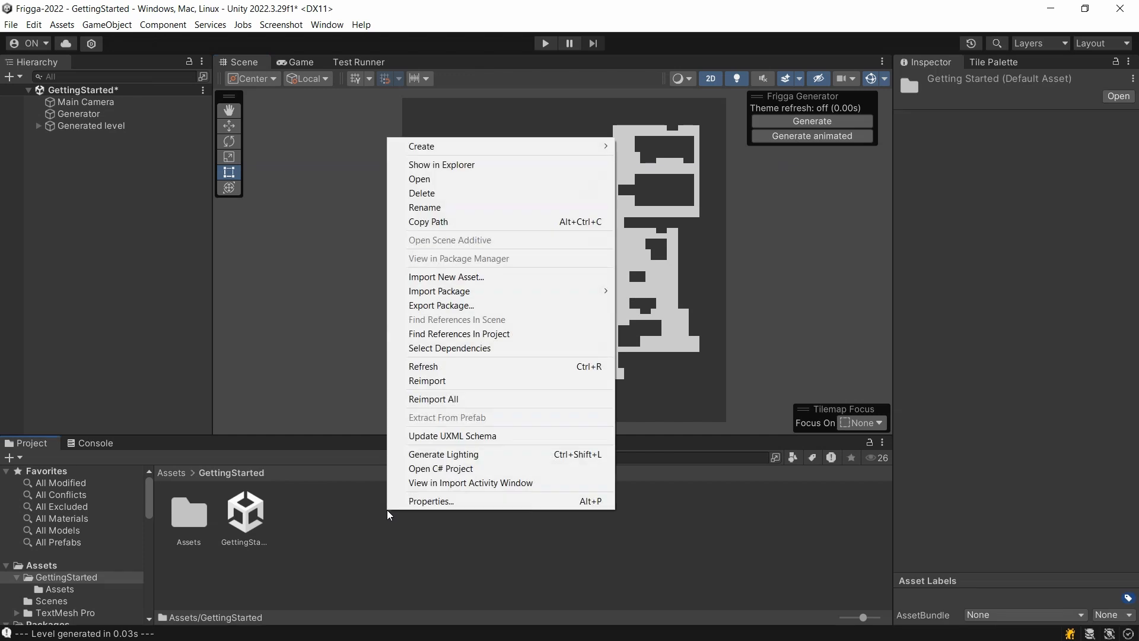
pyautogui.moveTo(479, 152)
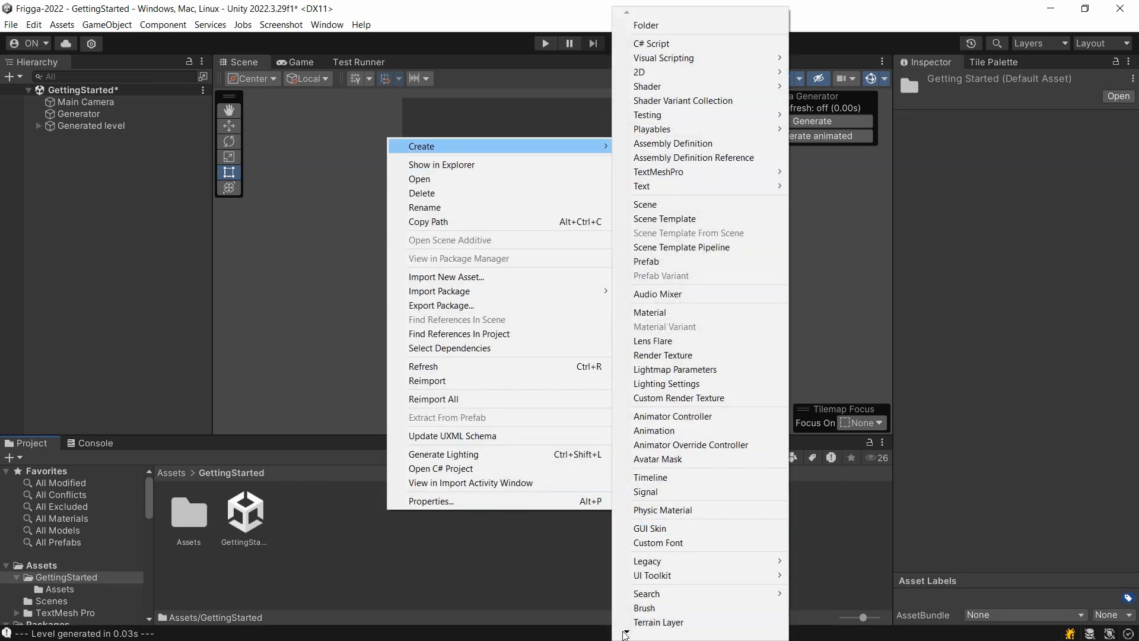
pyautogui.moveTo(664, 618)
pyautogui.click(818, 612)
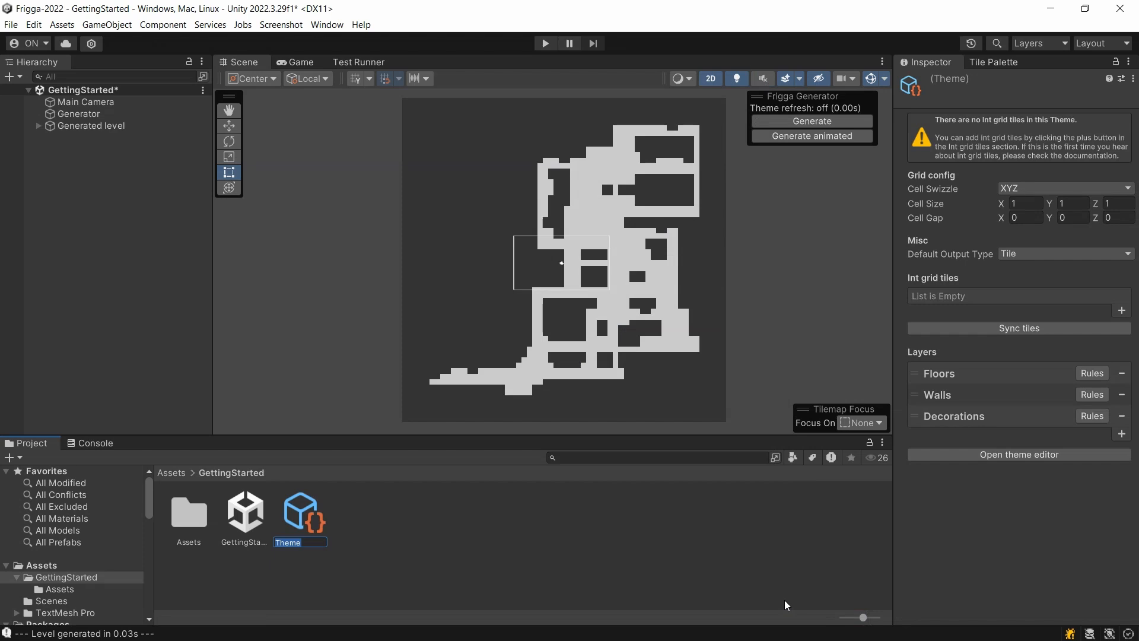
pyautogui.write('GettingStarted')
pyautogui.press('Return')
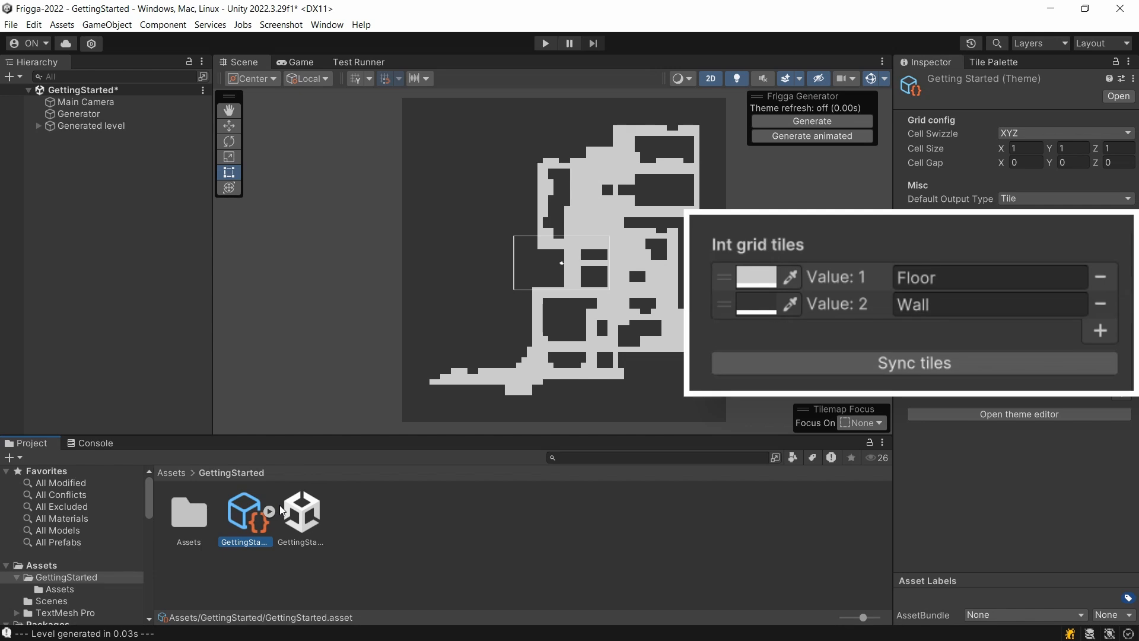
# Sample the theme's Floor colour from the orange tiles and its Wall colour from the dark red tiles of the undocked Tile Palette, then close it
pyautogui.moveTo(994, 62); pyautogui.dragTo(688, 255)
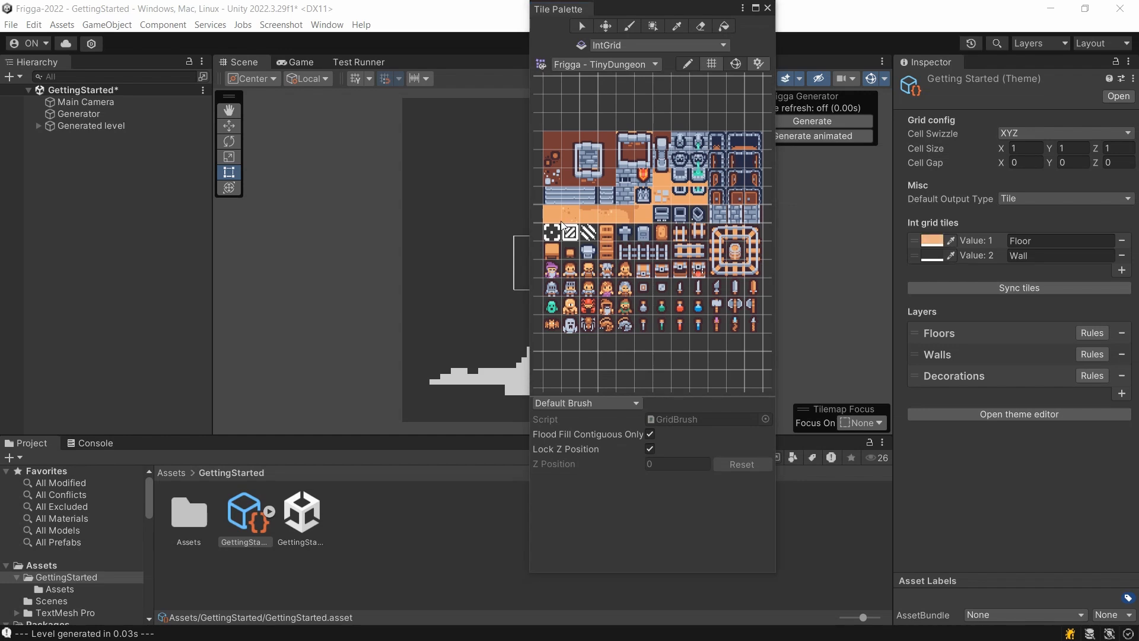
pyautogui.click(951, 256)
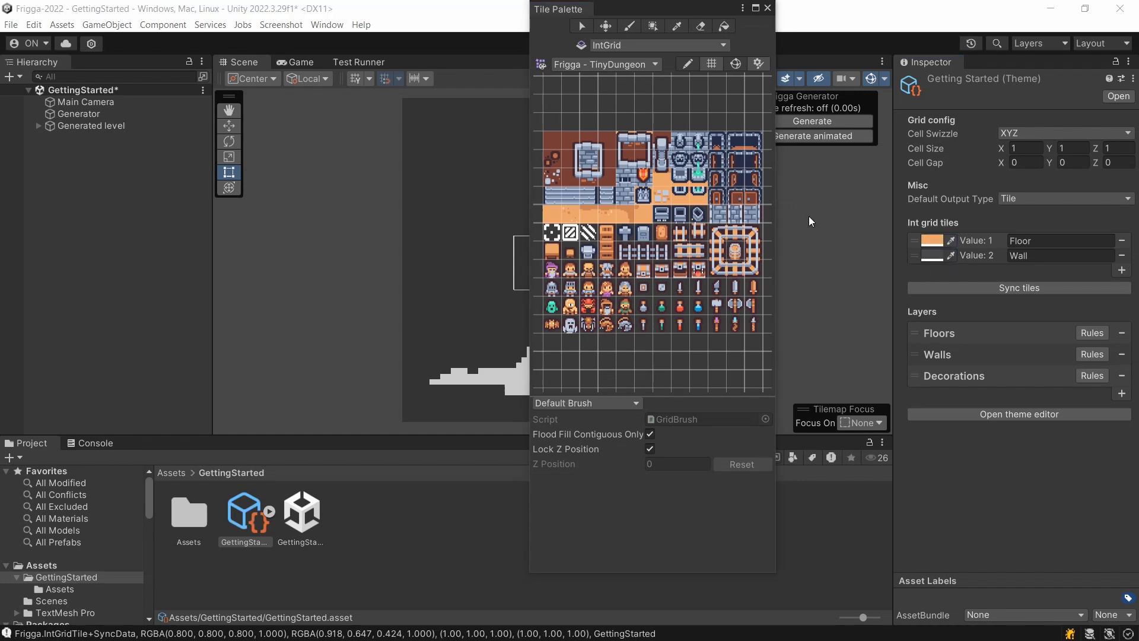
pyautogui.click(553, 144)
pyautogui.click(767, 8)
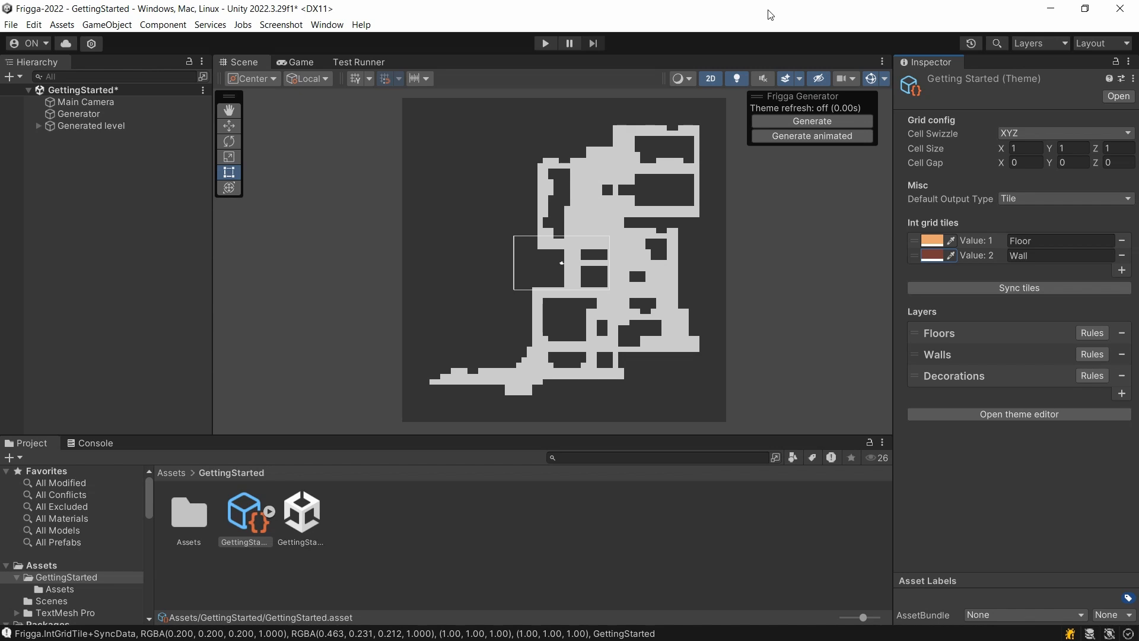
# Assign the GettingStarted theme to the Walker Generator and set its Floor Tile to Floor and Wall Tile to Wall
pyautogui.click(108, 114)
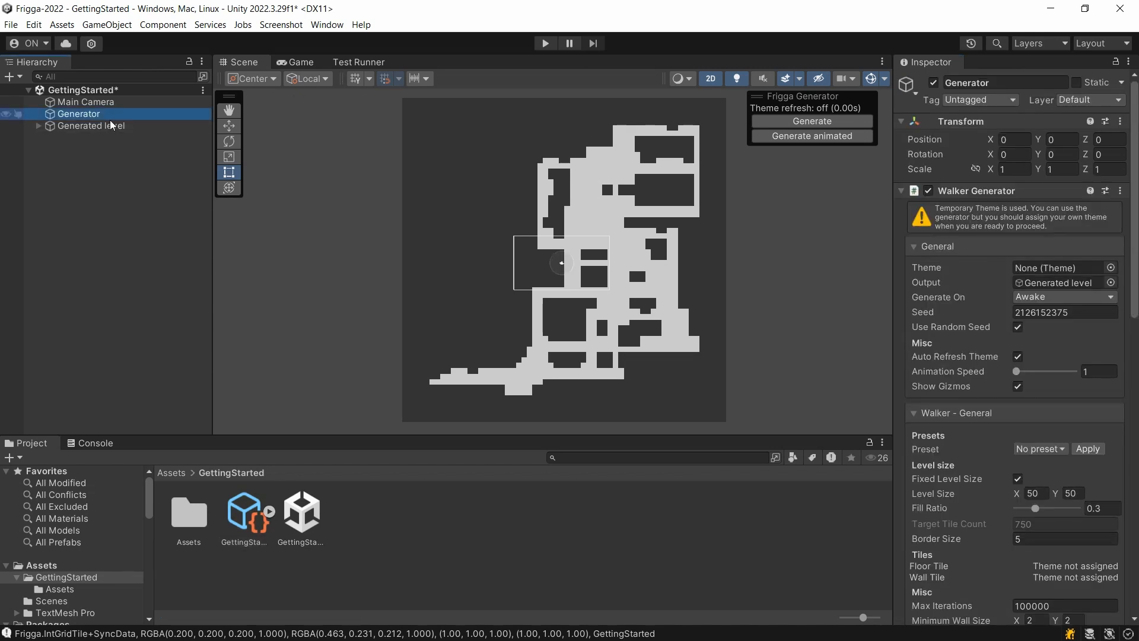
pyautogui.moveTo(244, 515); pyautogui.dragTo(1042, 272)
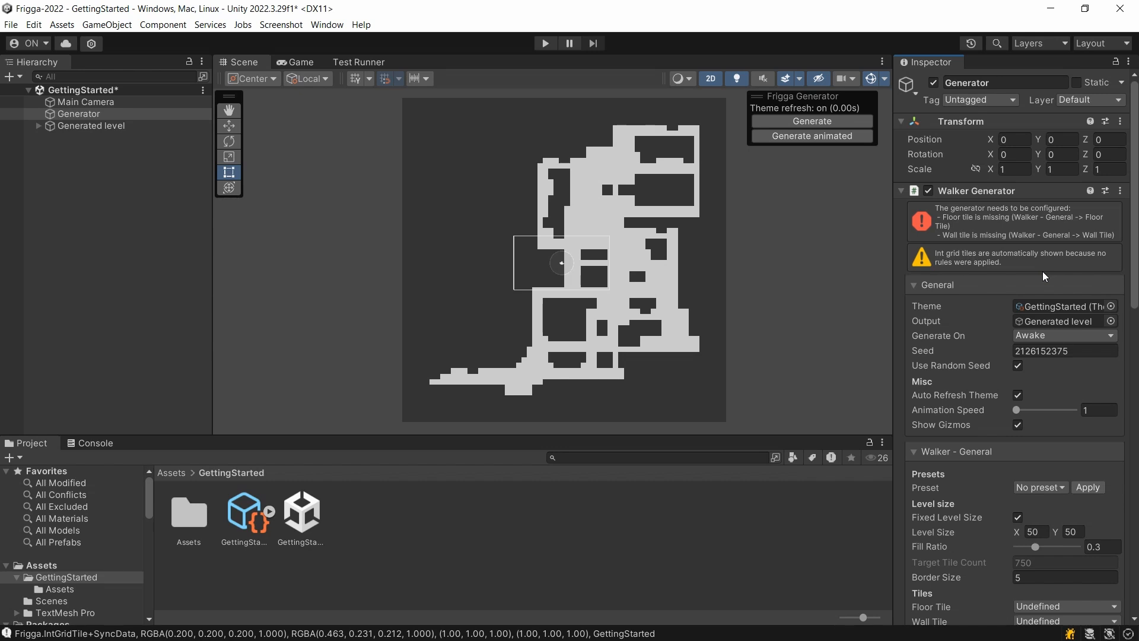
pyautogui.scroll(-5, 1042, 271)
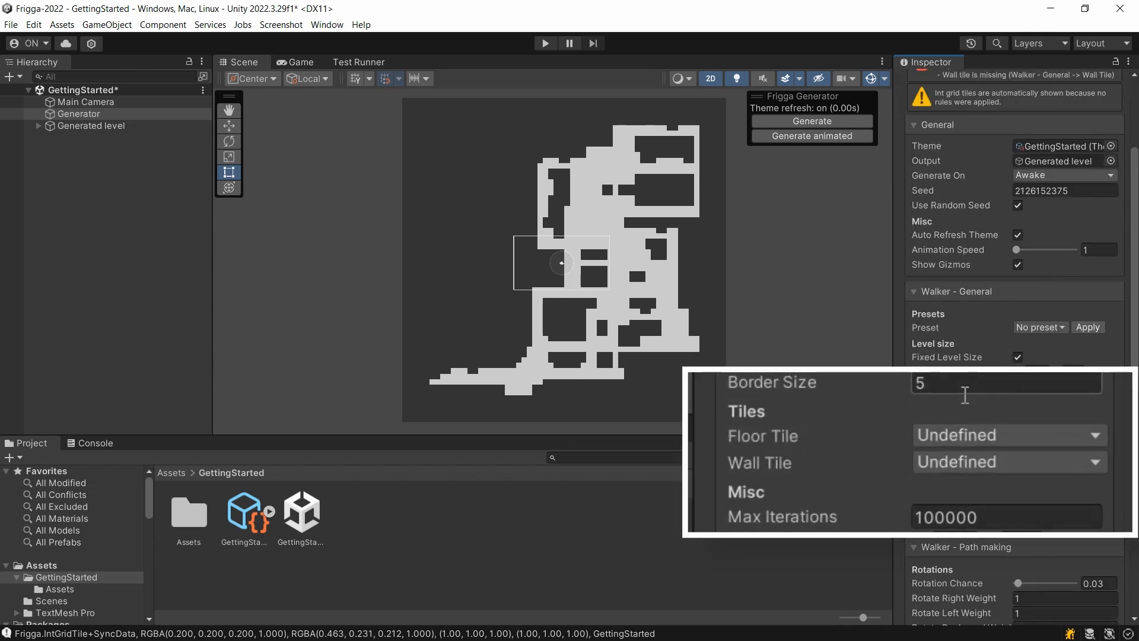
pyautogui.click(959, 442)
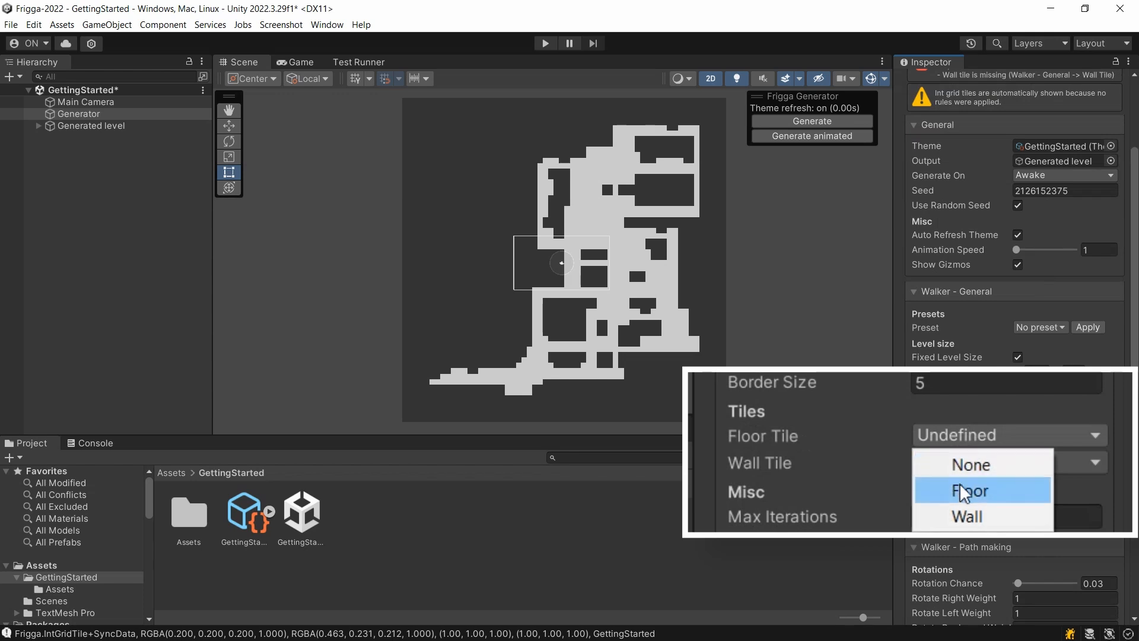
pyautogui.click(961, 489)
pyautogui.click(965, 442)
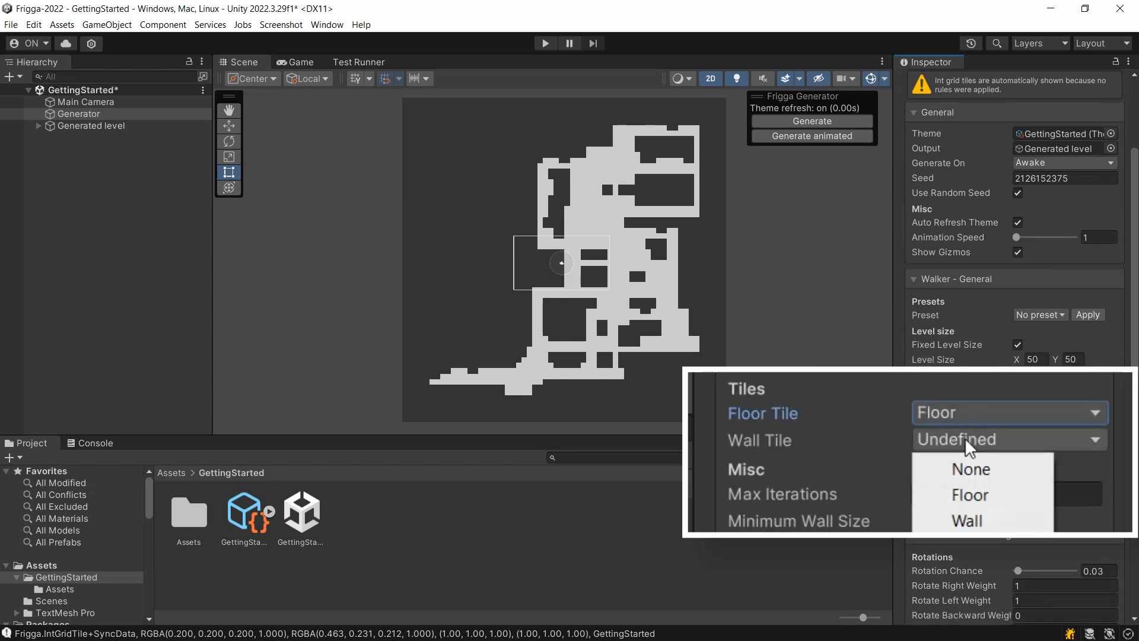
pyautogui.click(966, 522)
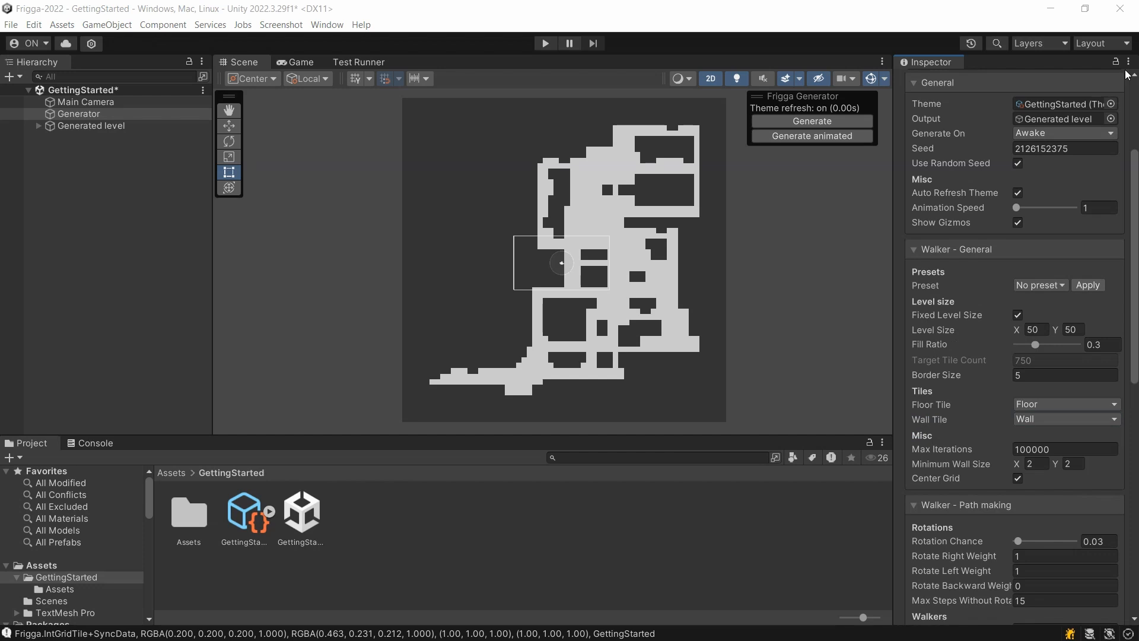
# Generate new levels with the GettingStarted theme applied to the generator
pyautogui.click(806, 122)
pyautogui.click(805, 121)
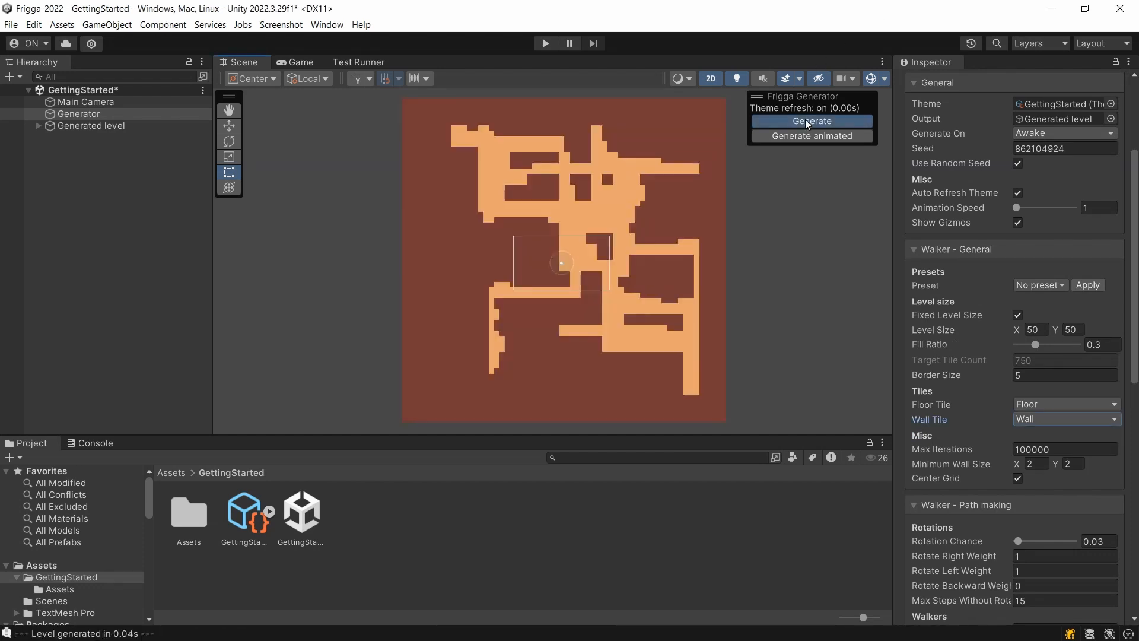
pyautogui.click(805, 121)
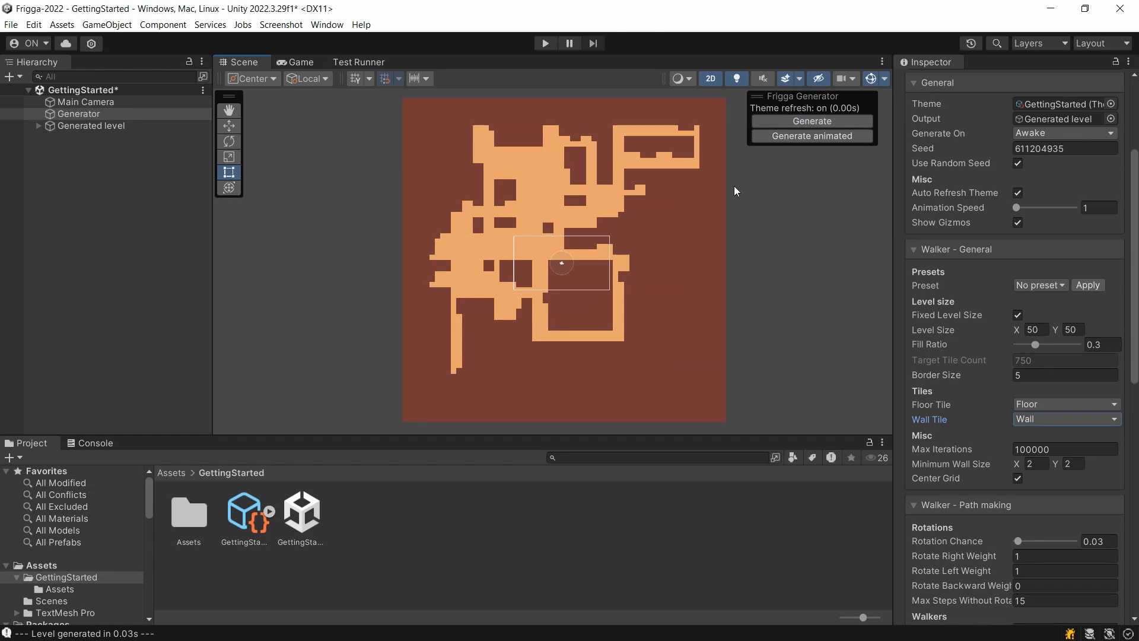
# Add a rule group containing one new rule to the Floors layer of the GettingStarted theme
pyautogui.click(252, 522)
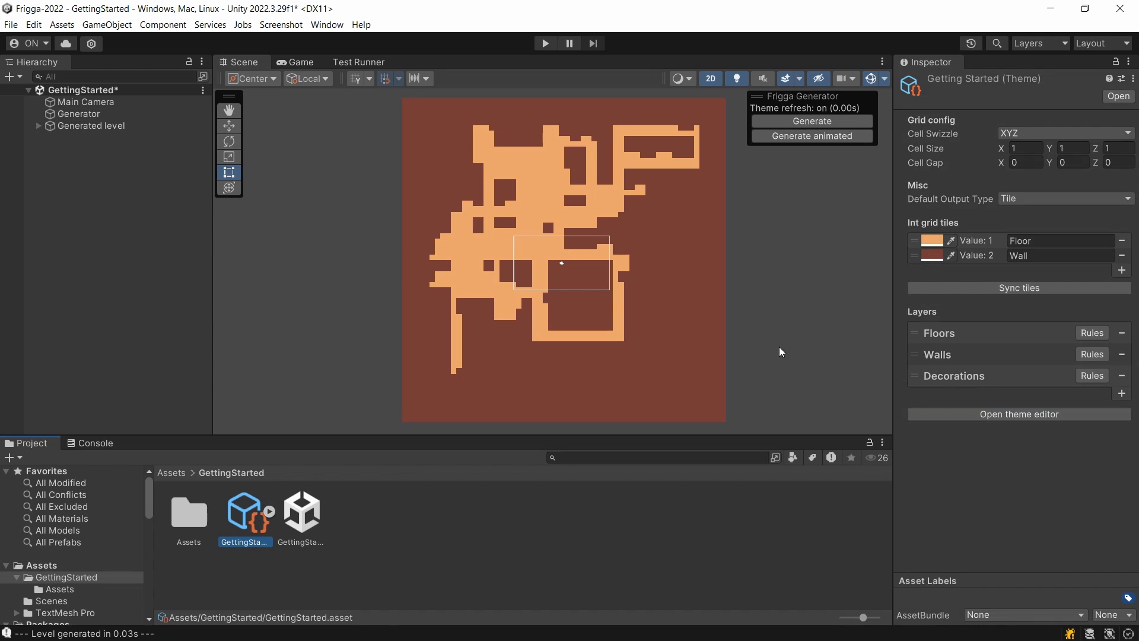
pyautogui.click(1088, 335)
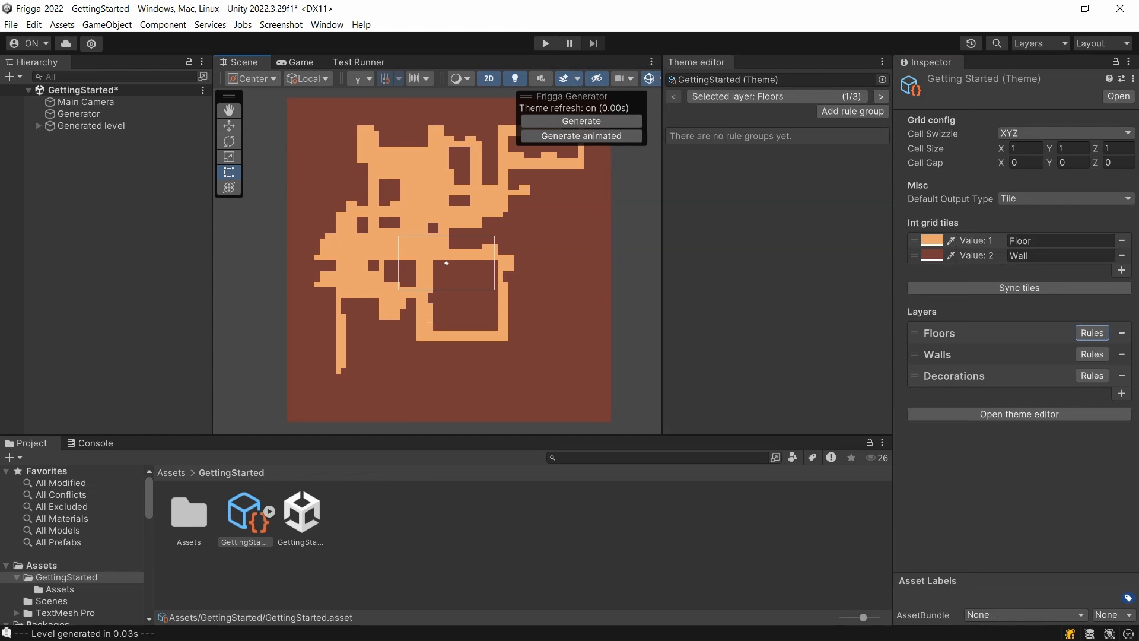
pyautogui.click(852, 112)
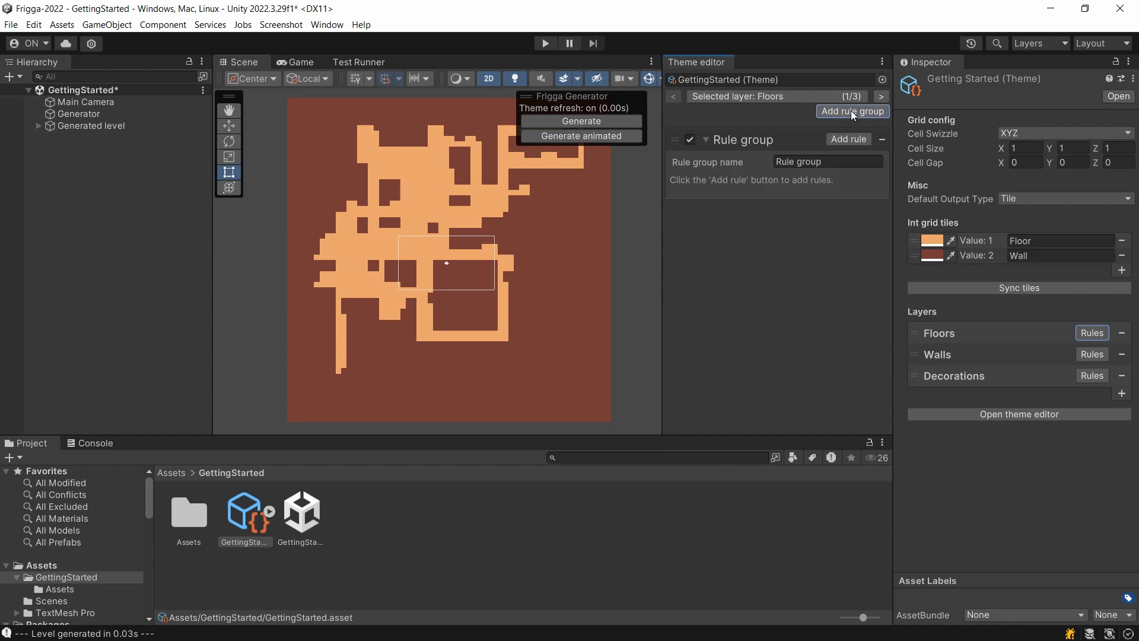
pyautogui.click(845, 140)
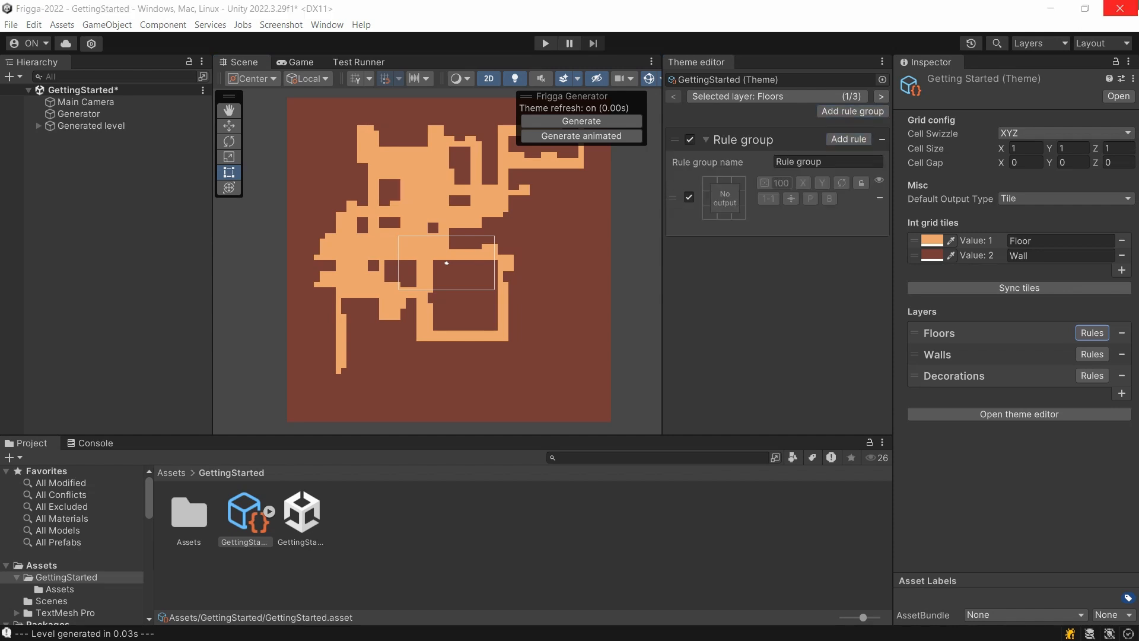
# Dock the new rule's Rule editor below the Hierarchy and enlarge it
pyautogui.moveTo(999, 79); pyautogui.dragTo(110, 357)
pyautogui.moveTo(111, 313); pyautogui.dragTo(107, 190)
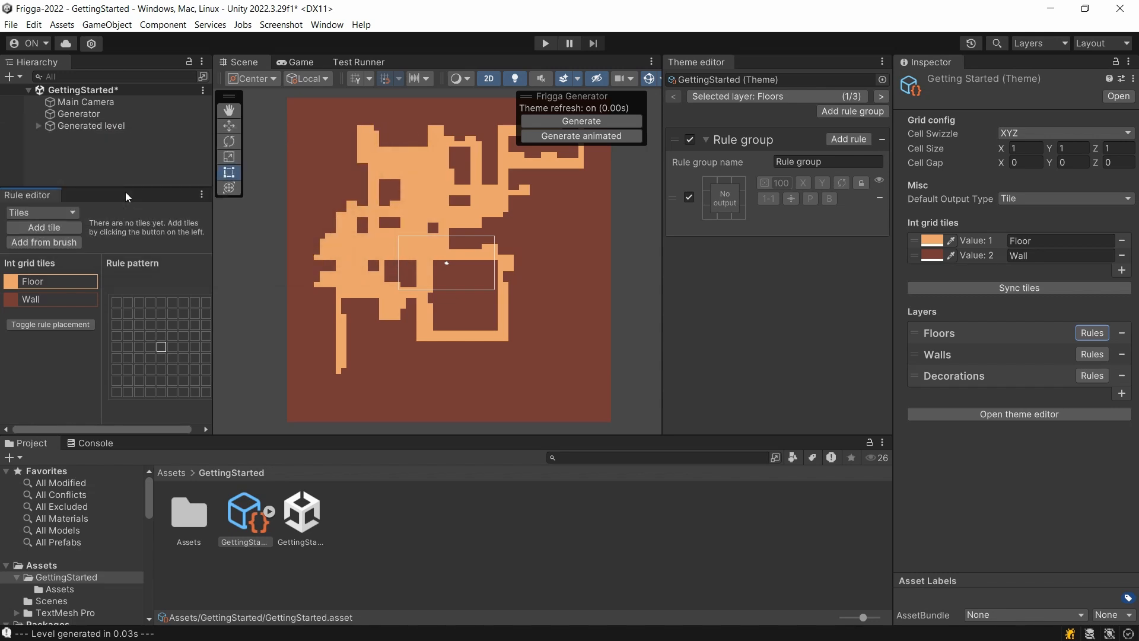
# Add a plain orange floor tile as the Floors rule's output, searching the tile assets for TinyDungeon_48
pyautogui.click(45, 227)
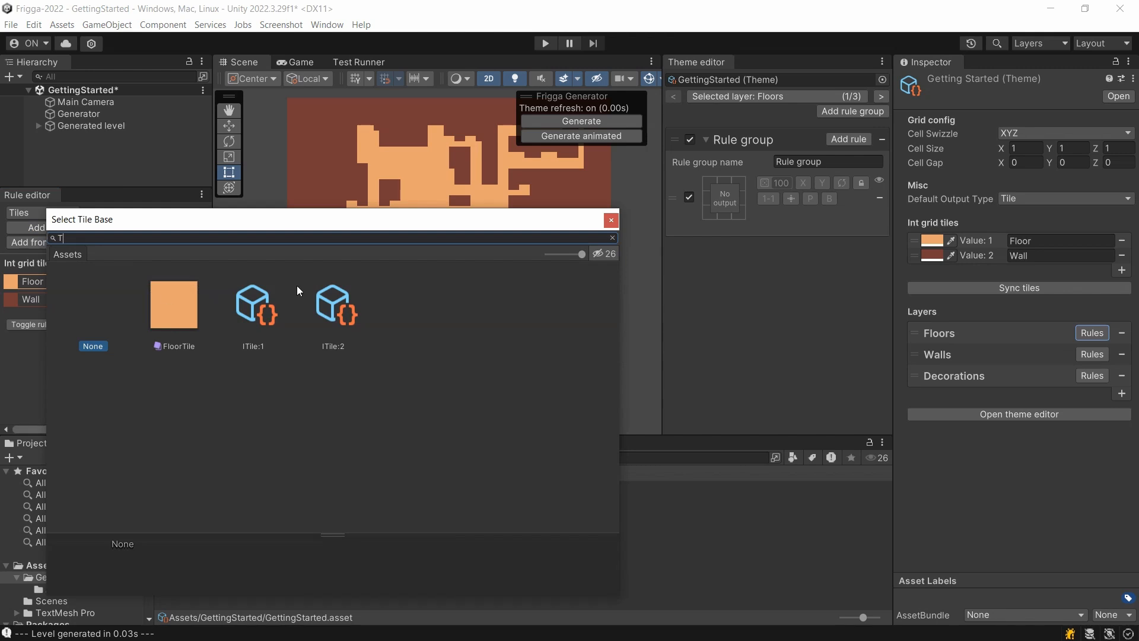
pyautogui.write('TinyDungeon_48')
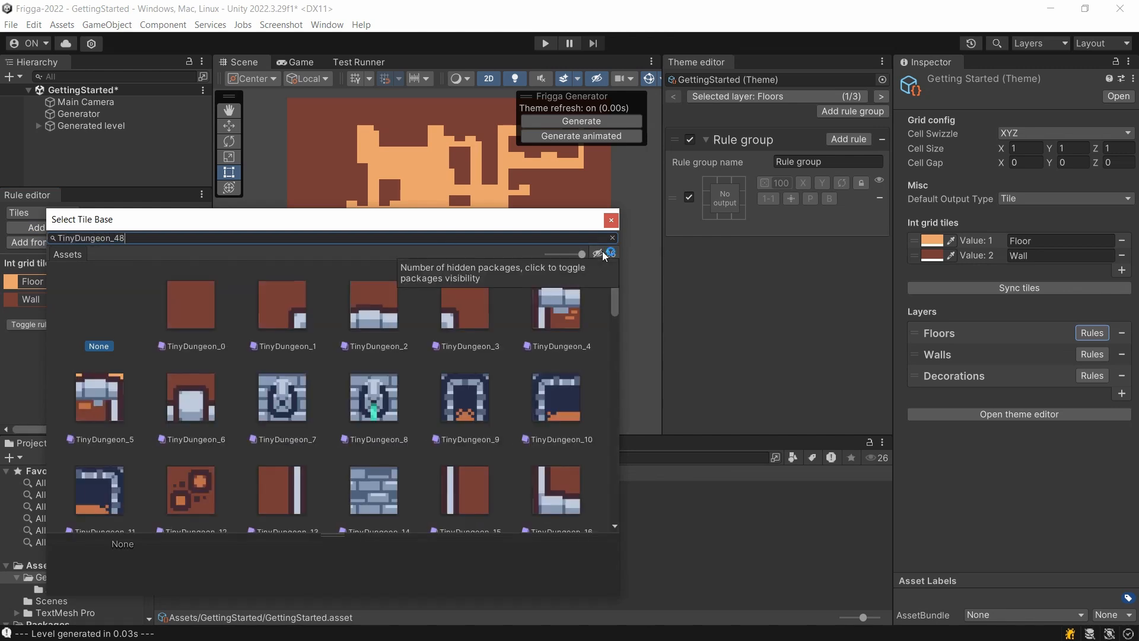
pyautogui.doubleClick(174, 312)
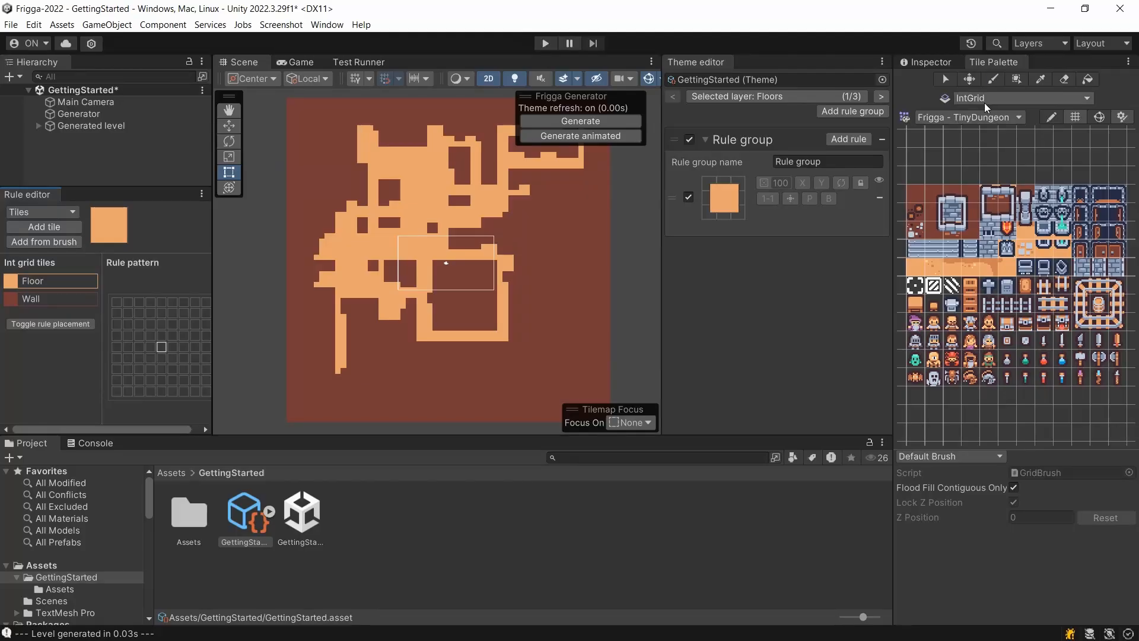
# Add duplicate floor tiles to the rule from the palette brush and the FloorTile asset, and remove the duplicates
pyautogui.click(989, 79)
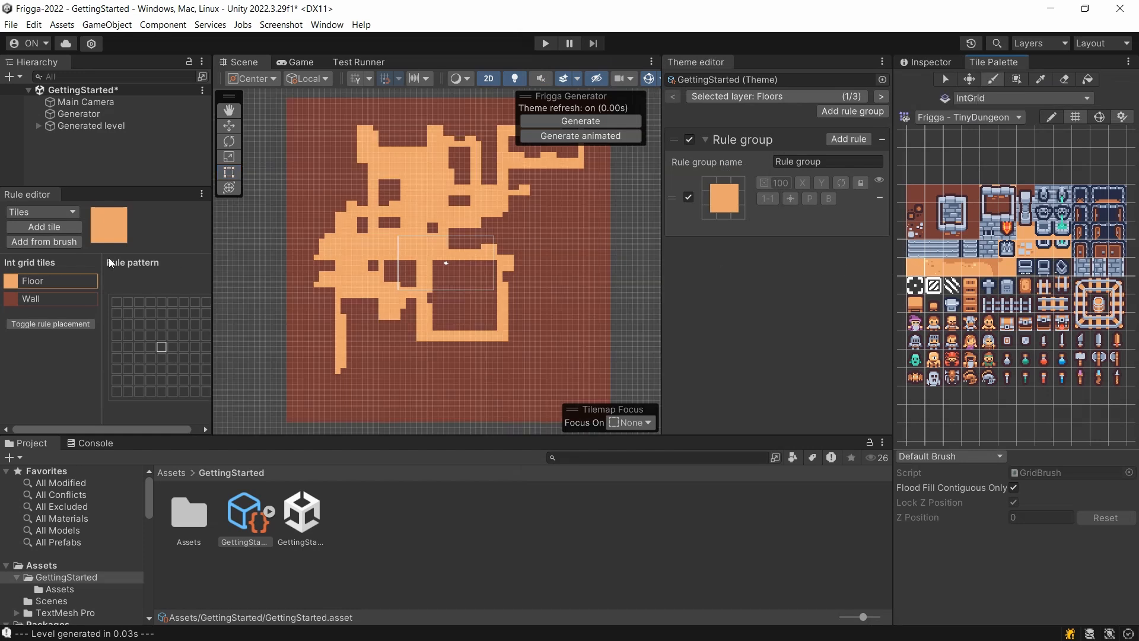
pyautogui.click(51, 242)
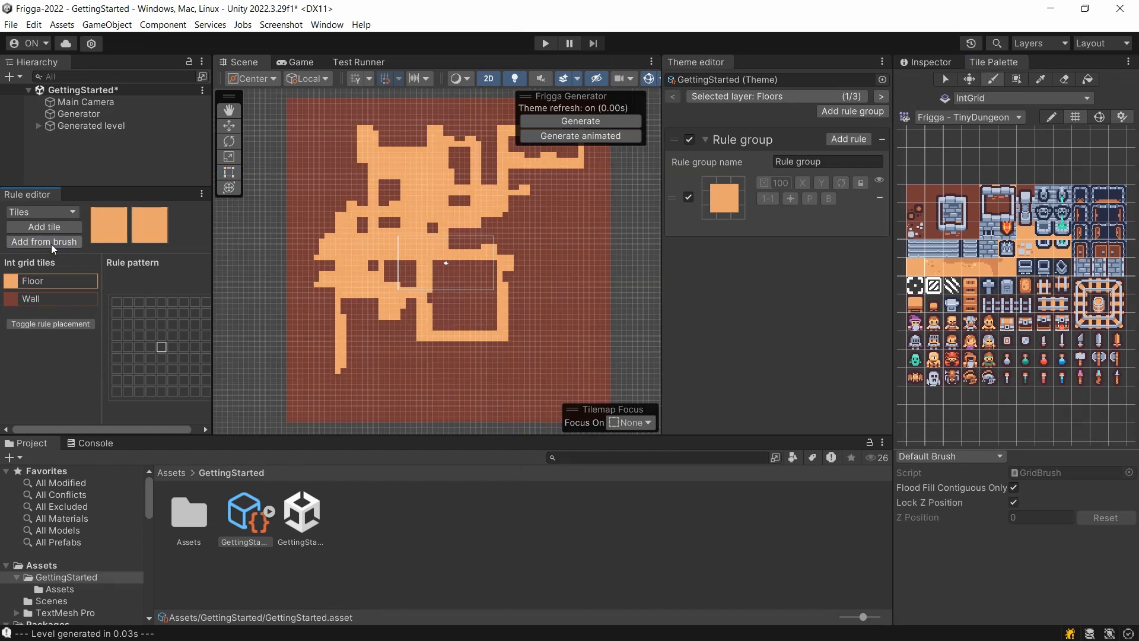
pyautogui.doubleClick(186, 515)
pyautogui.moveTo(305, 518); pyautogui.dragTo(180, 219)
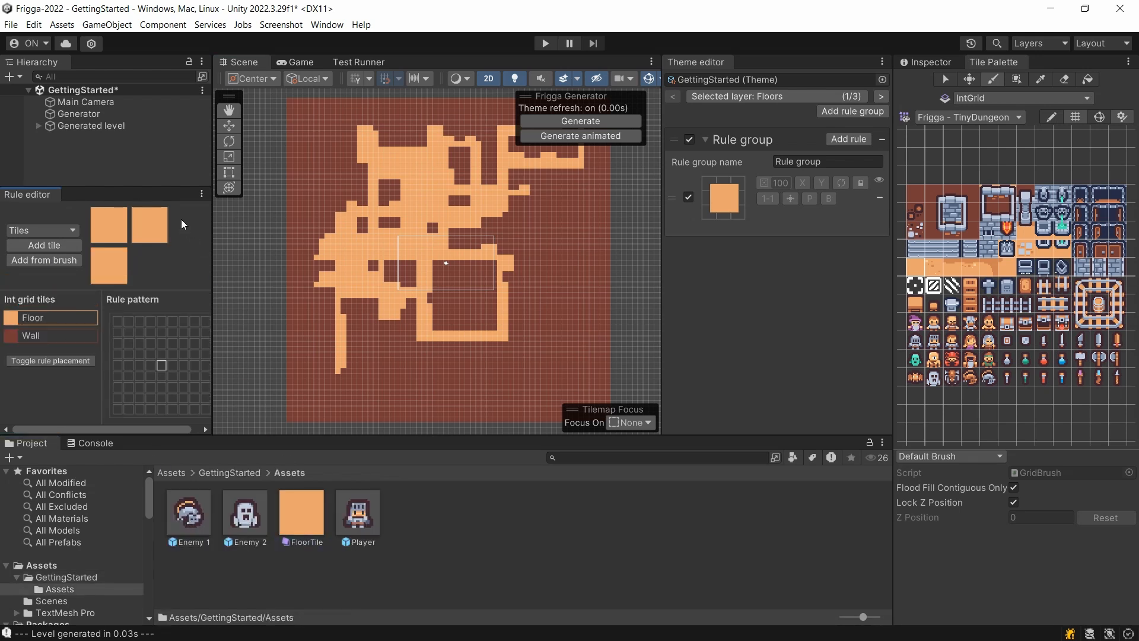
pyautogui.click(107, 265)
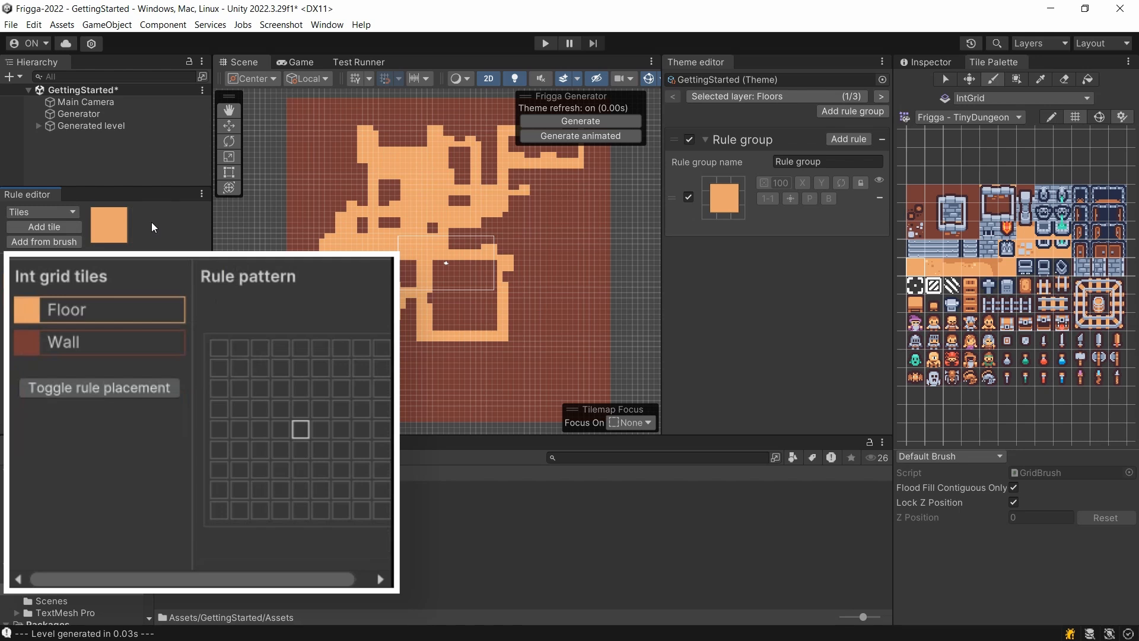
# Place the Floor int grid tile in the center cell of the Floors rule's pattern
pyautogui.click(65, 308)
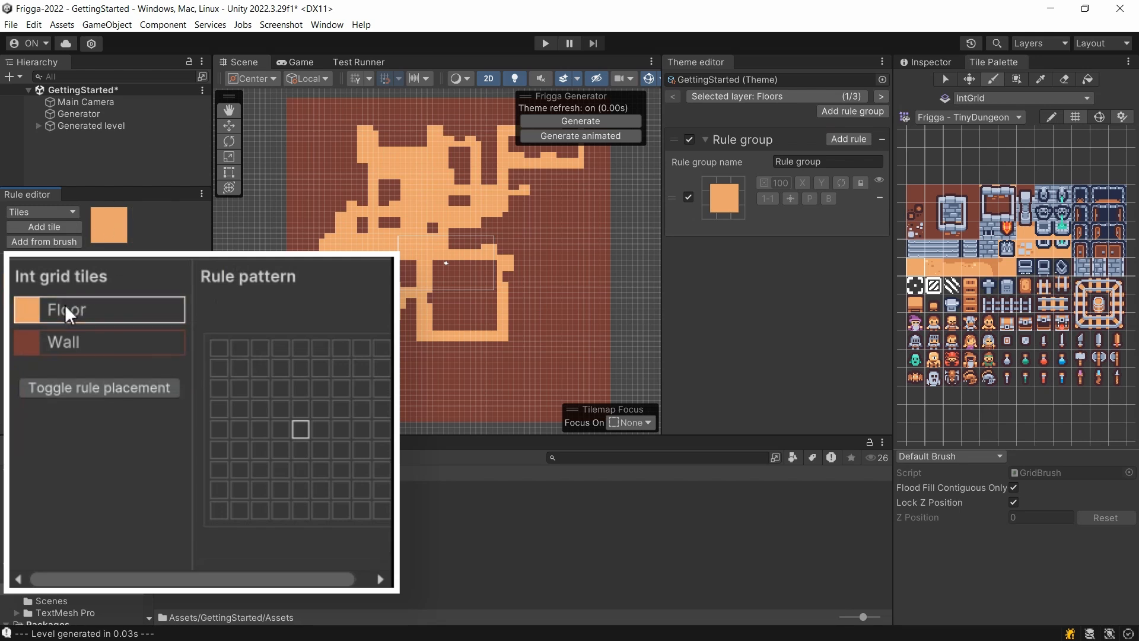
pyautogui.click(300, 429)
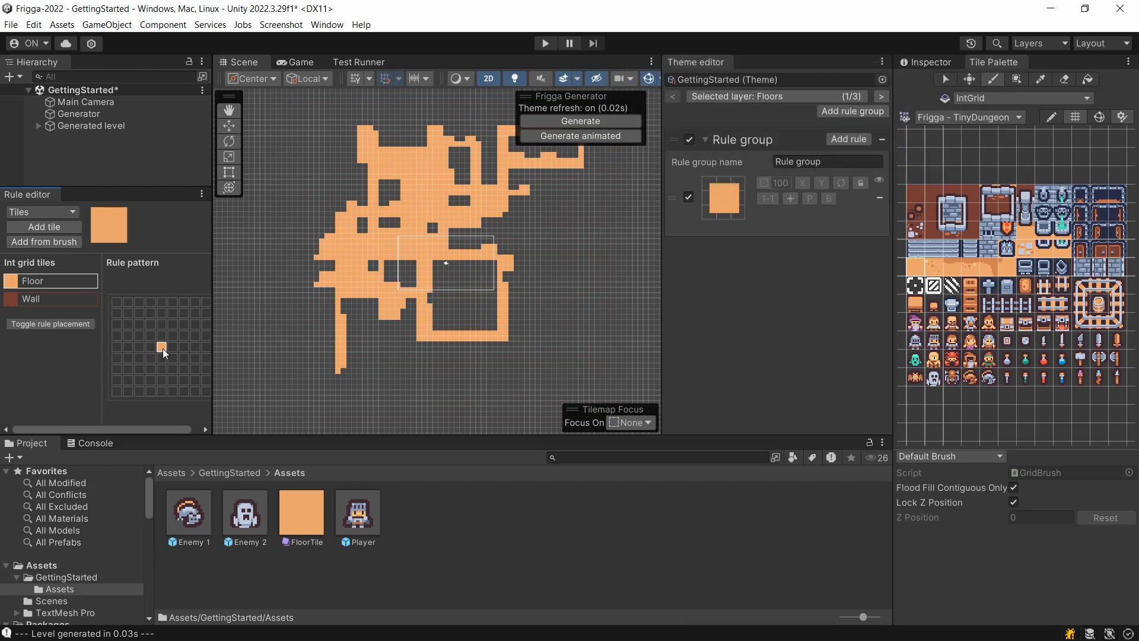
# Add a rule group containing one new rule to the Walls layer
pyautogui.click(878, 98)
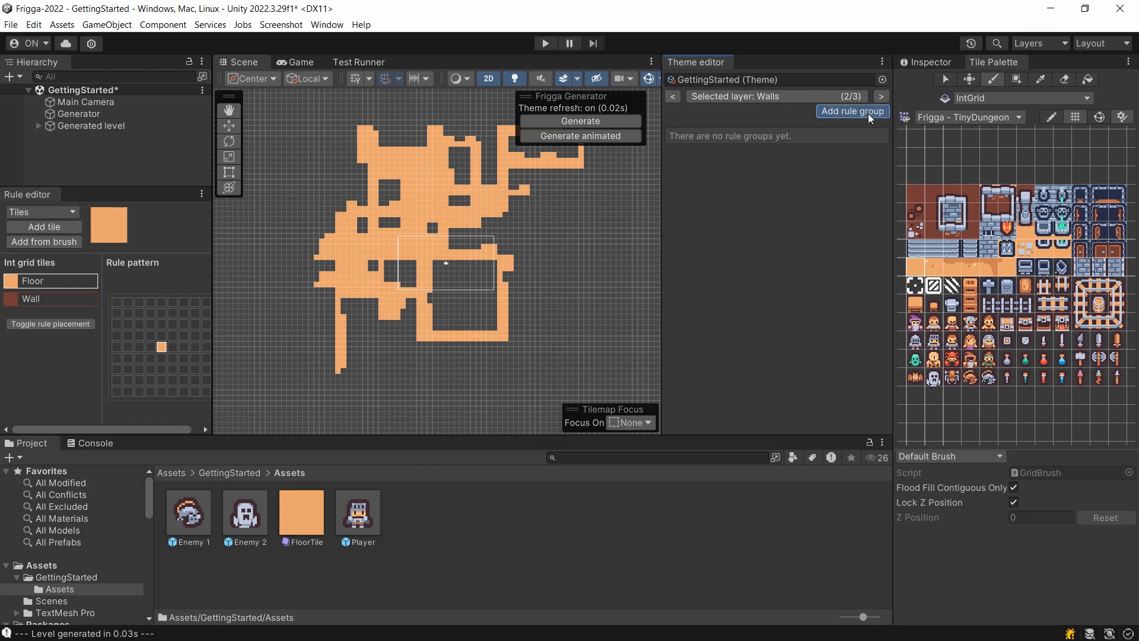
pyautogui.click(867, 113)
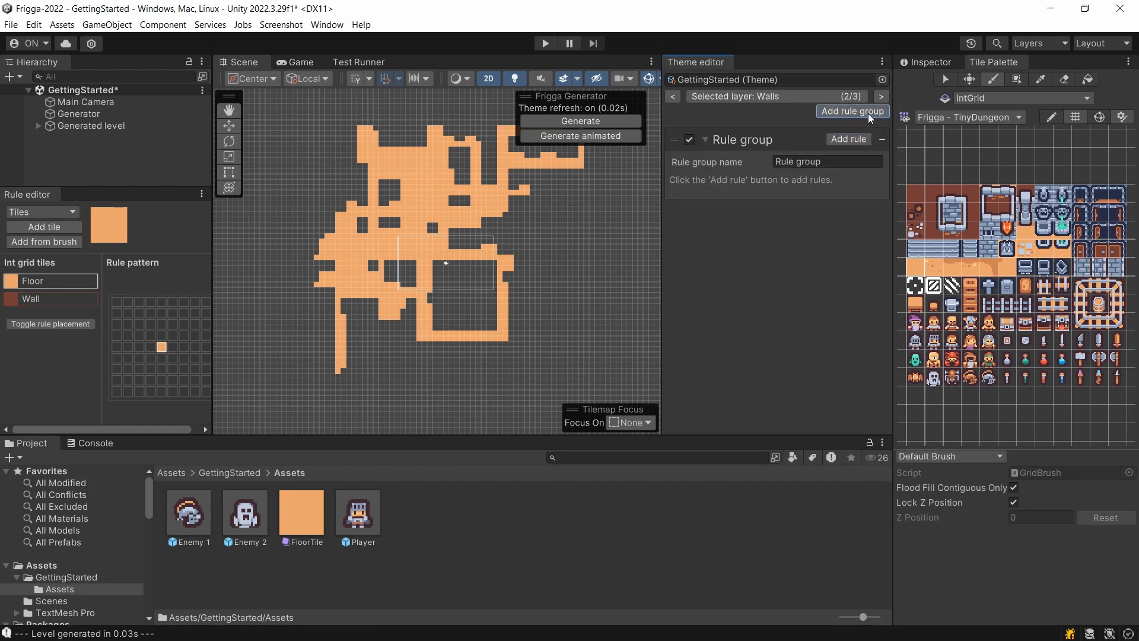
pyautogui.click(837, 139)
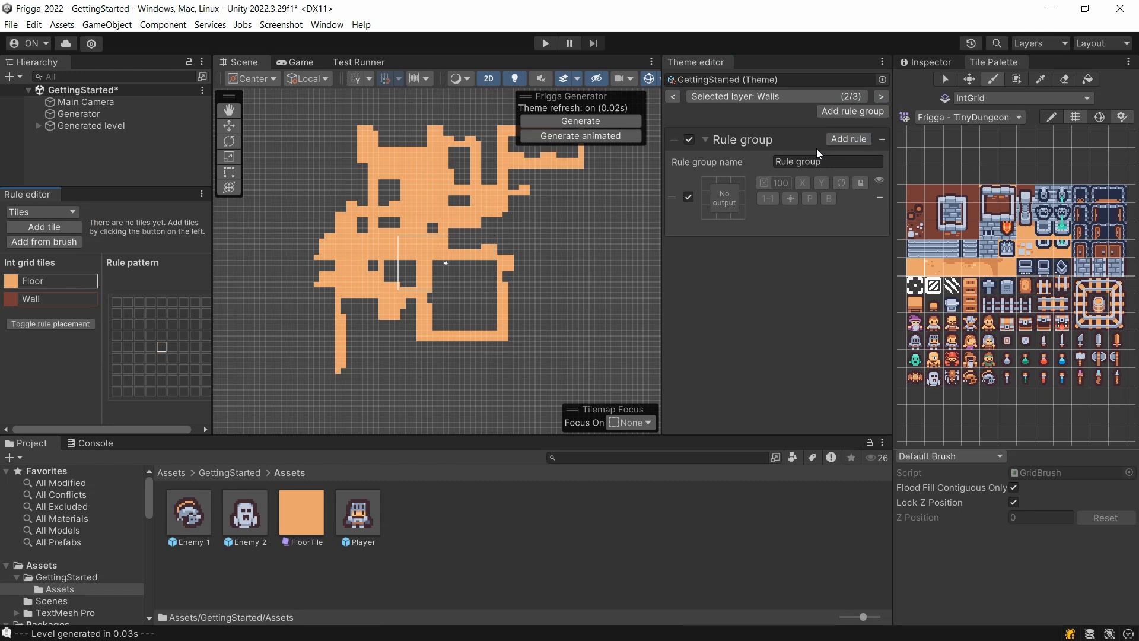
# Give the Walls rule the plain brown palette tile as output and put Wall in its pattern's center
pyautogui.click(914, 195)
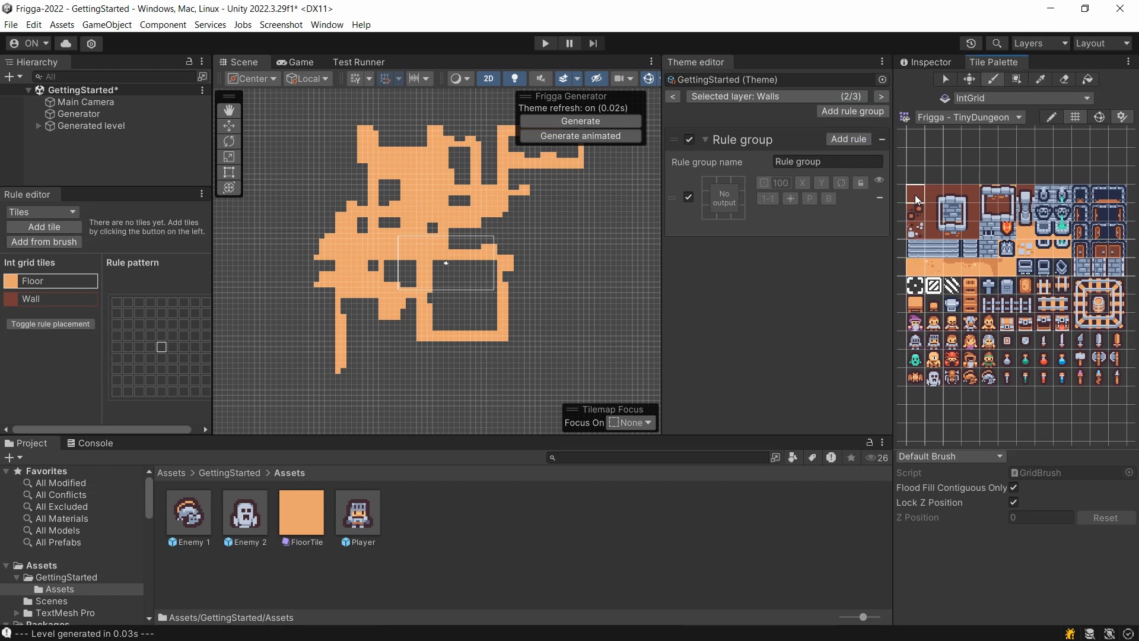
pyautogui.click(51, 241)
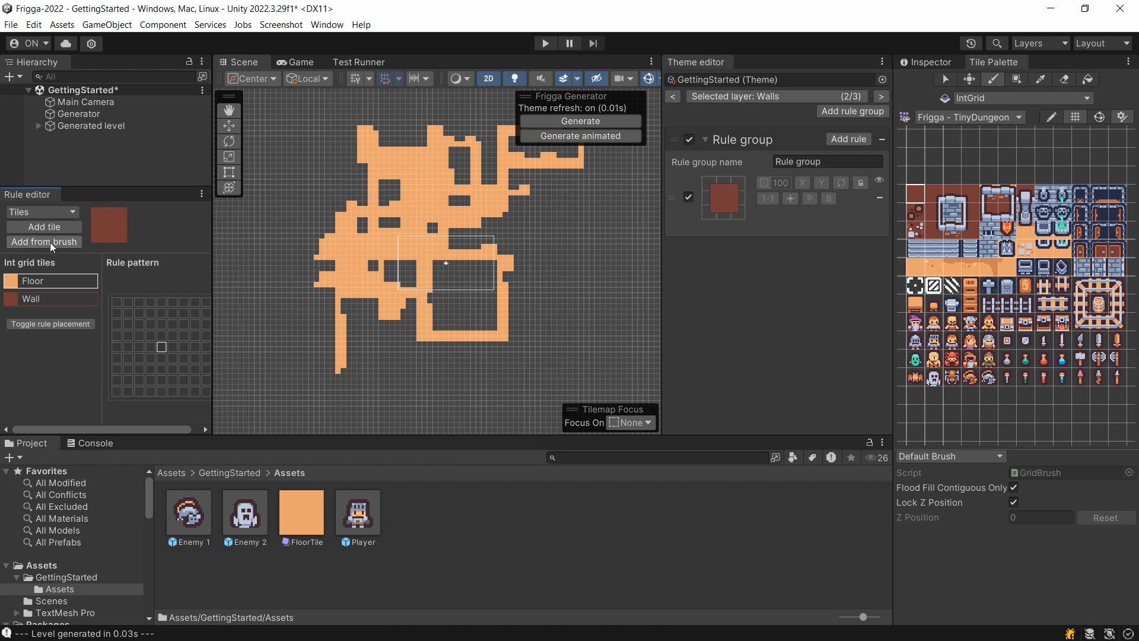
pyautogui.click(33, 300)
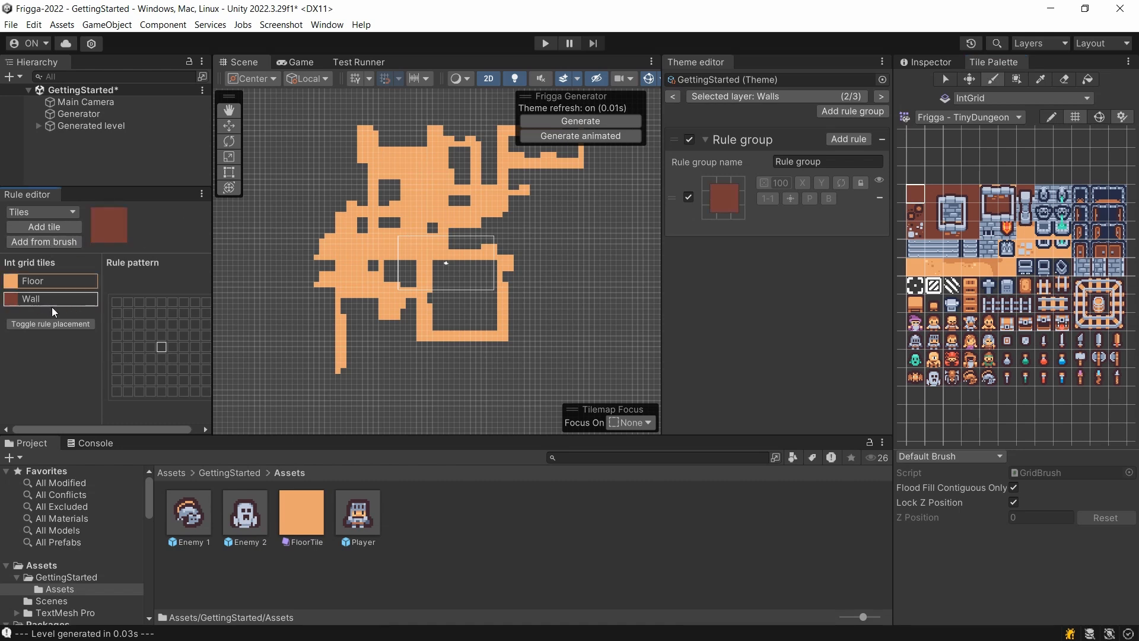
pyautogui.click(161, 346)
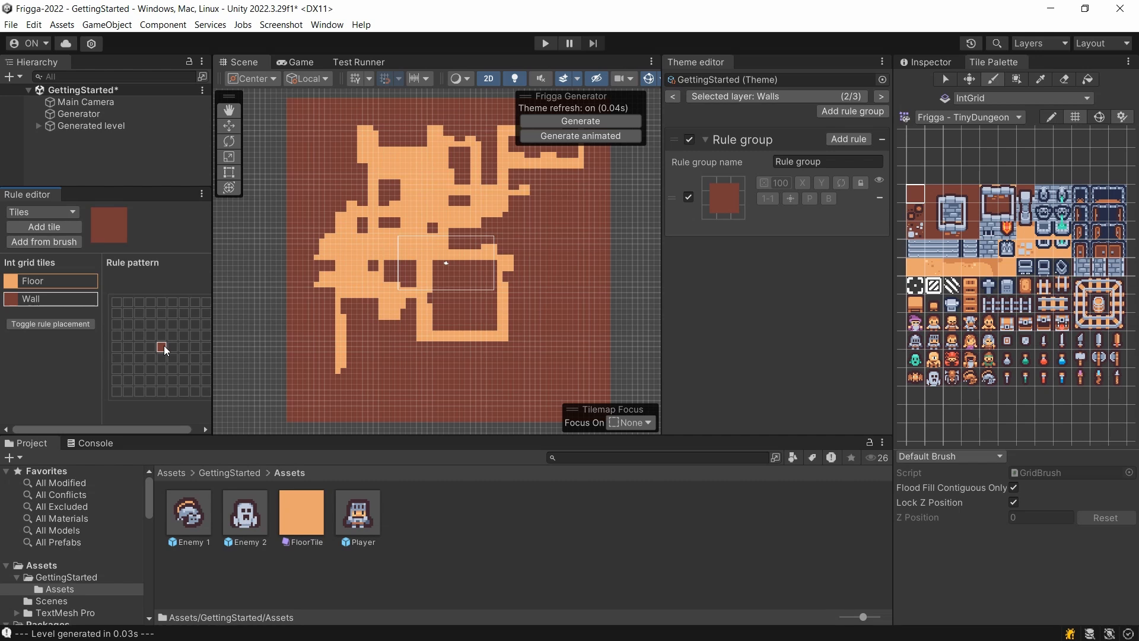
# Add a Walls rule that outputs the plain stone brick tile, with Wall in the center and Floor directly below
pyautogui.click(835, 139)
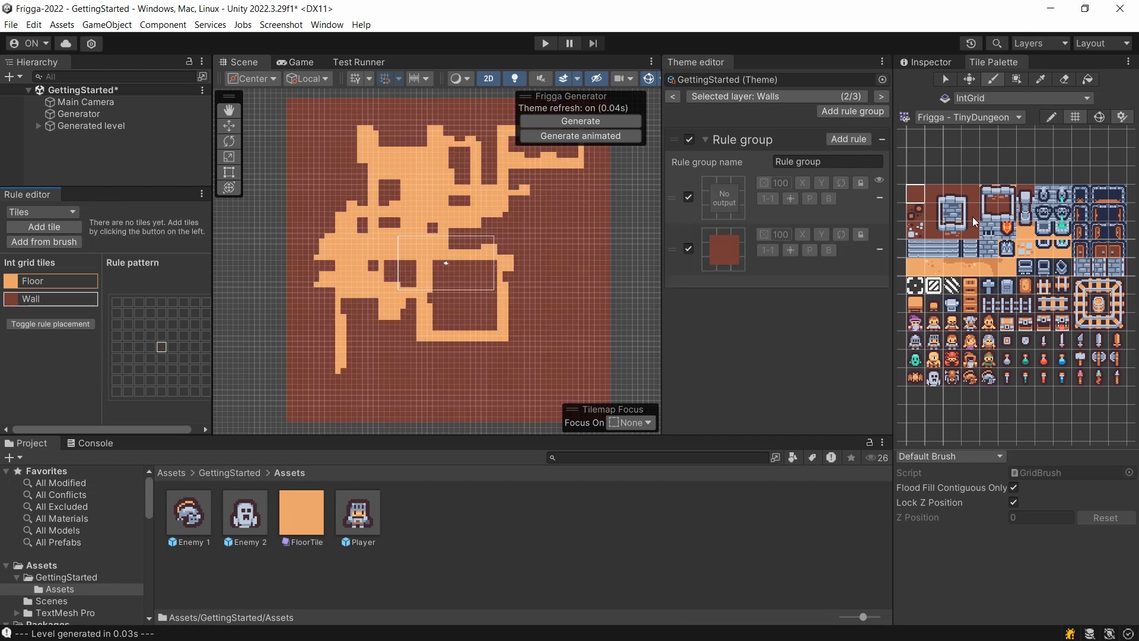
pyautogui.click(988, 251)
pyautogui.click(67, 240)
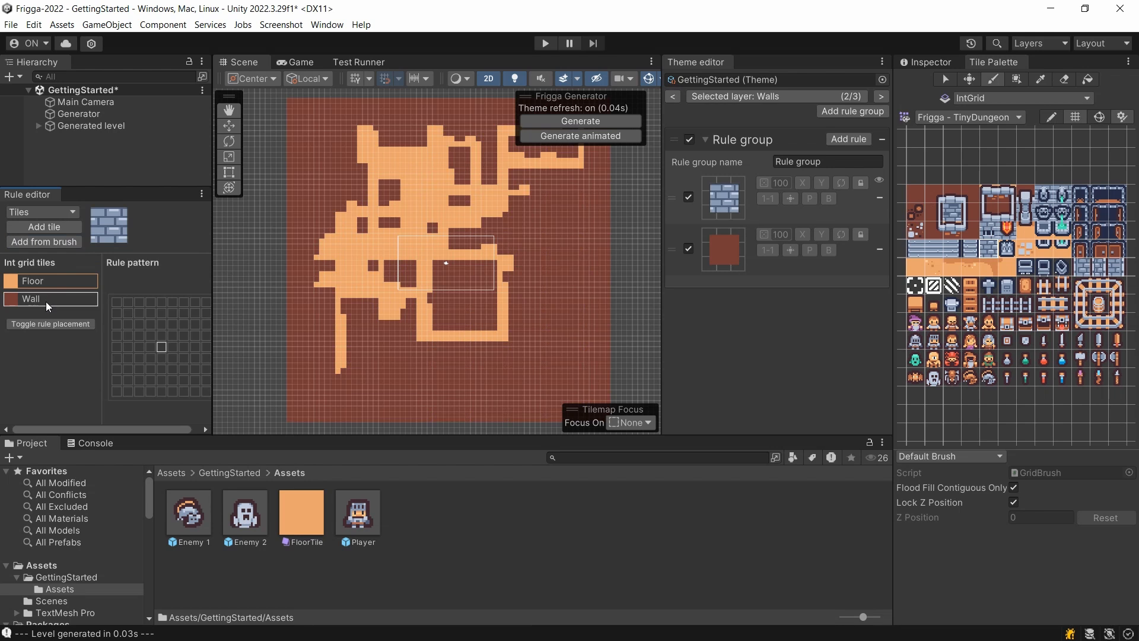
pyautogui.click(161, 346)
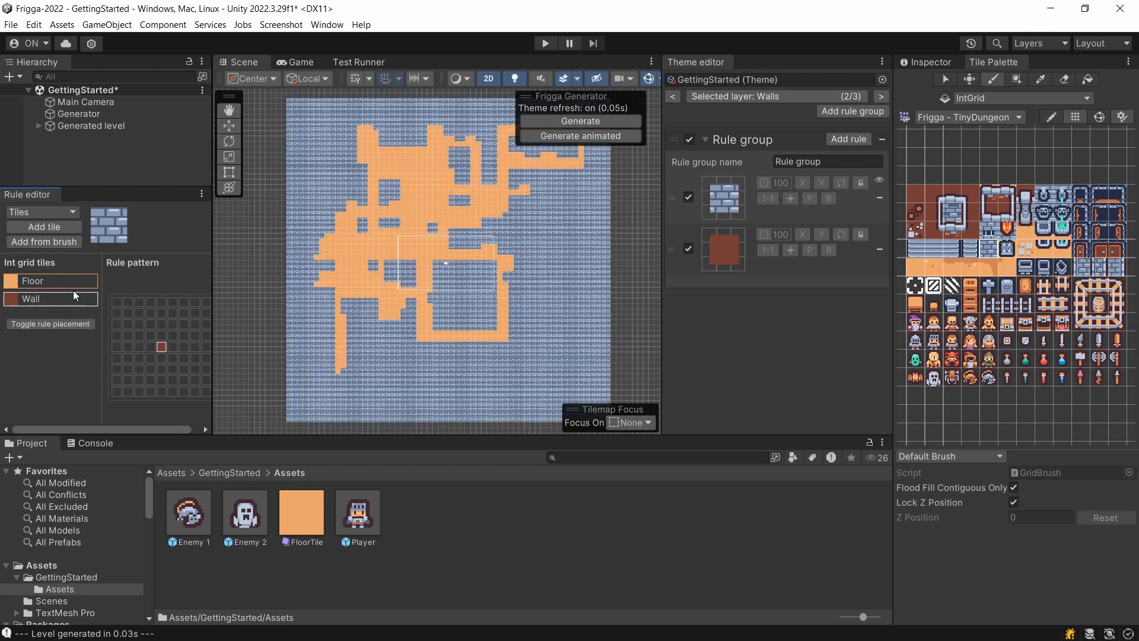
pyautogui.click(160, 358)
pyautogui.scroll(6, 293, 337)
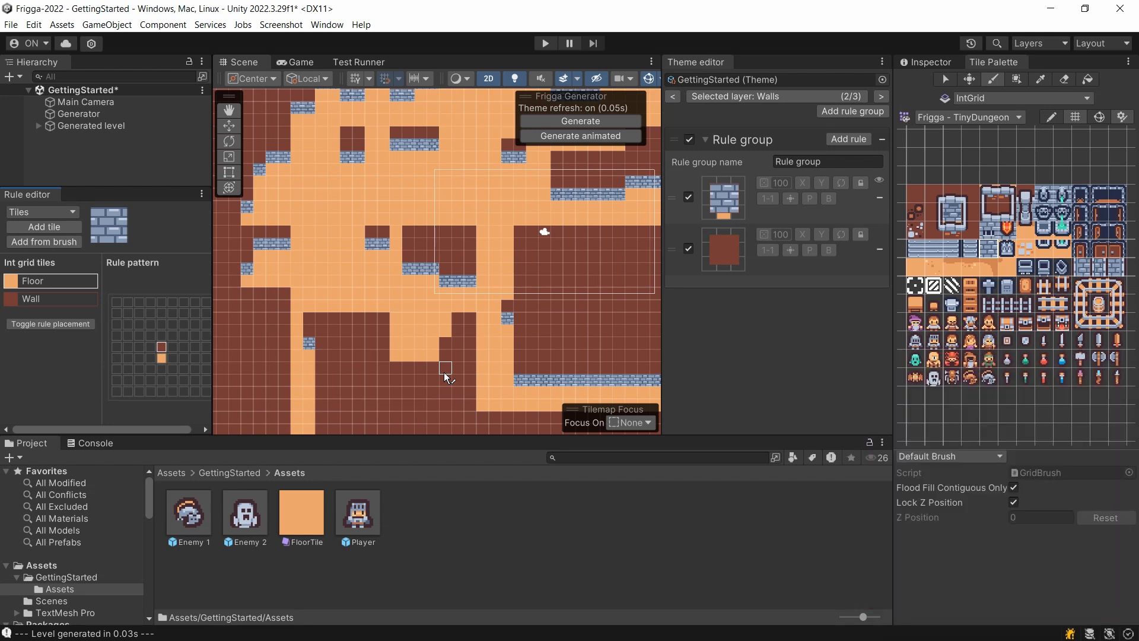
# Add a Walls rule for the left-edge brick tile, with Wall in the center and Floor below and to the left
pyautogui.click(863, 142)
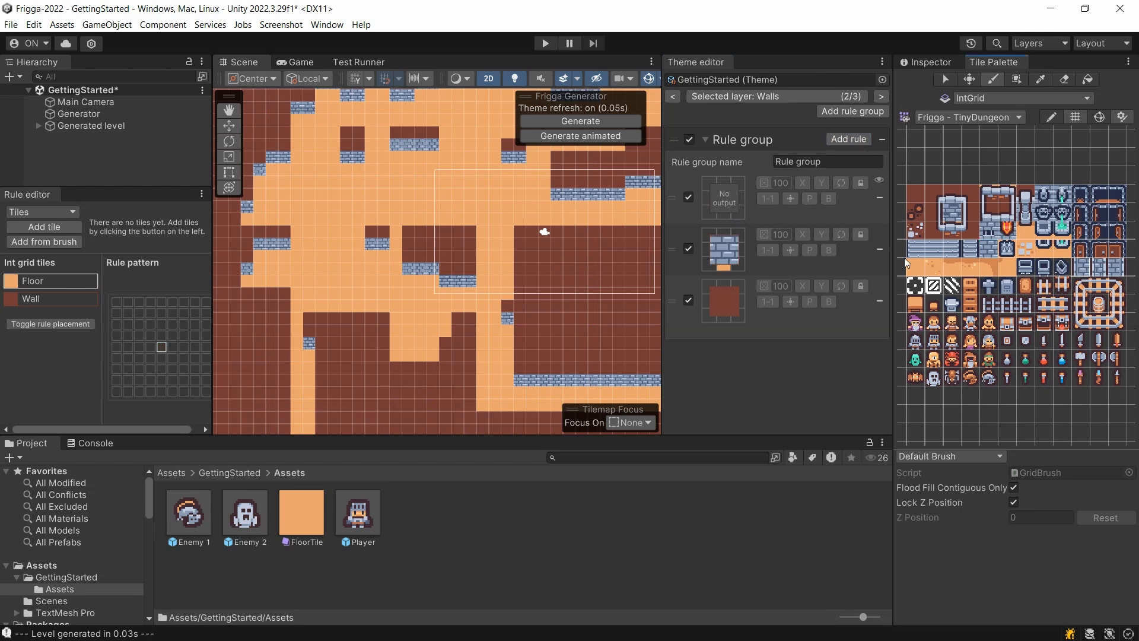
pyautogui.click(50, 241)
pyautogui.click(53, 299)
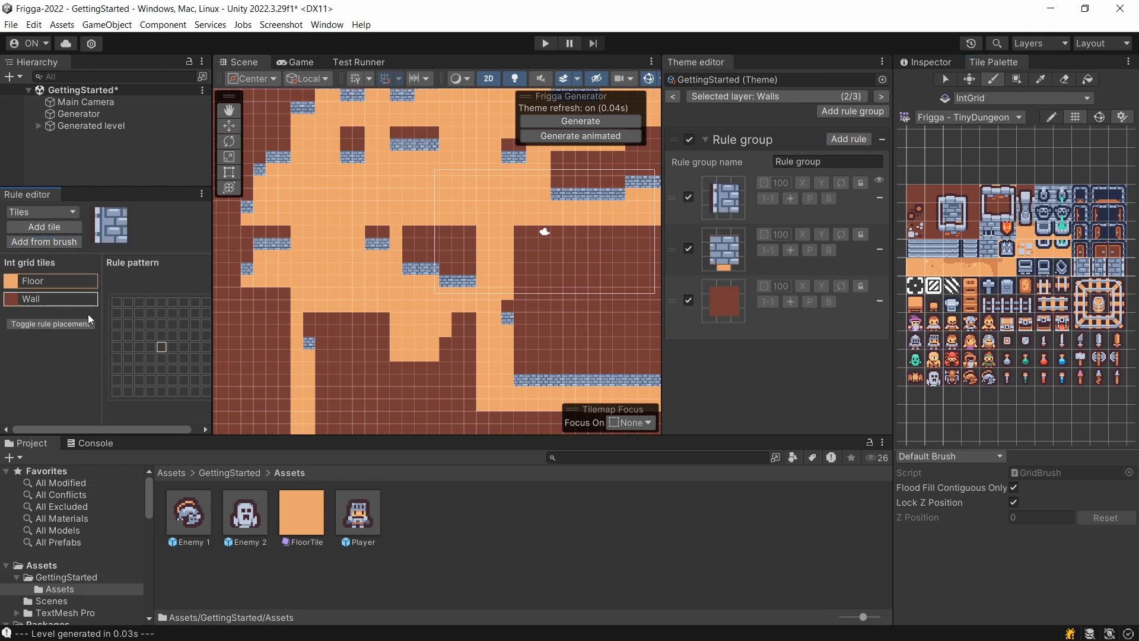
pyautogui.click(161, 347)
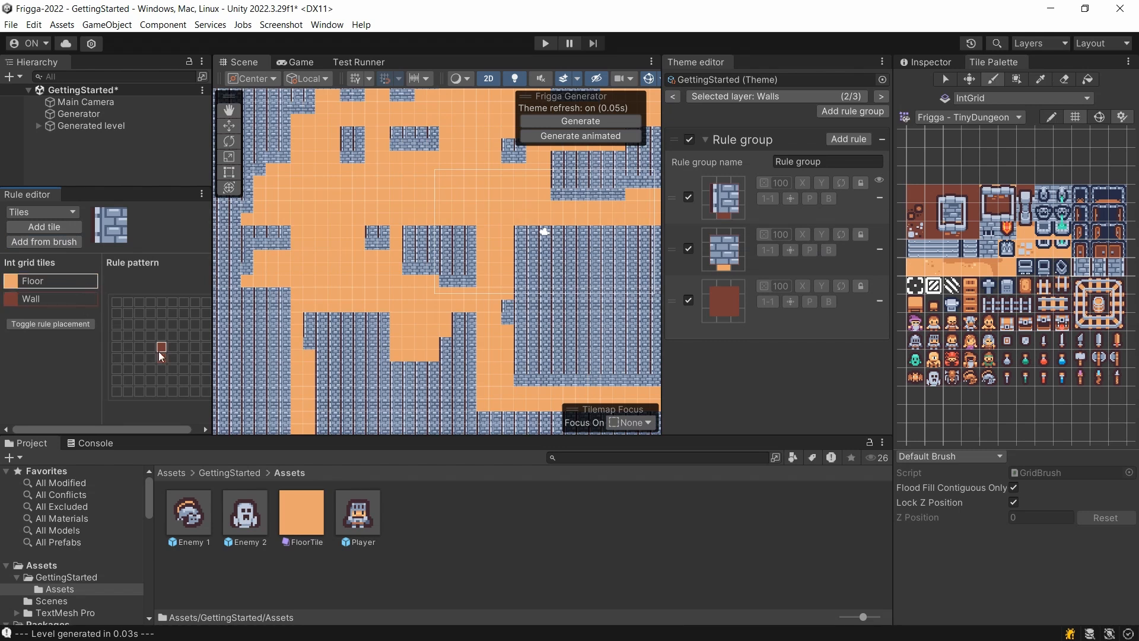
pyautogui.click(160, 357)
pyautogui.click(149, 346)
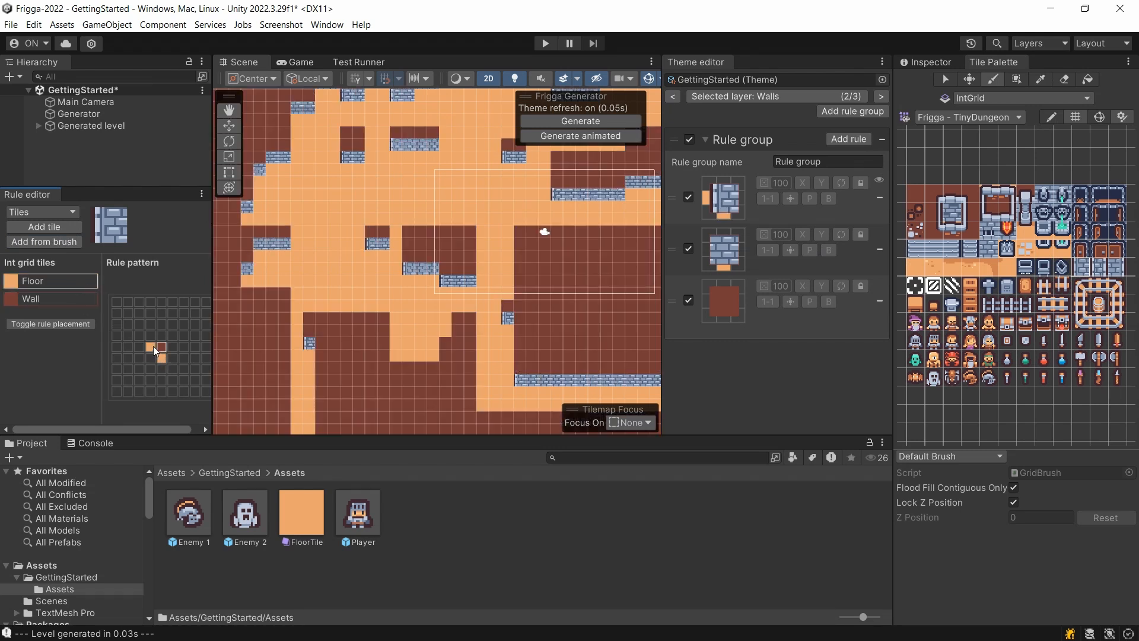
# Add a Walls rule for the right-edge brick tile, with Wall in the center and Floor below and to the right
pyautogui.click(56, 243)
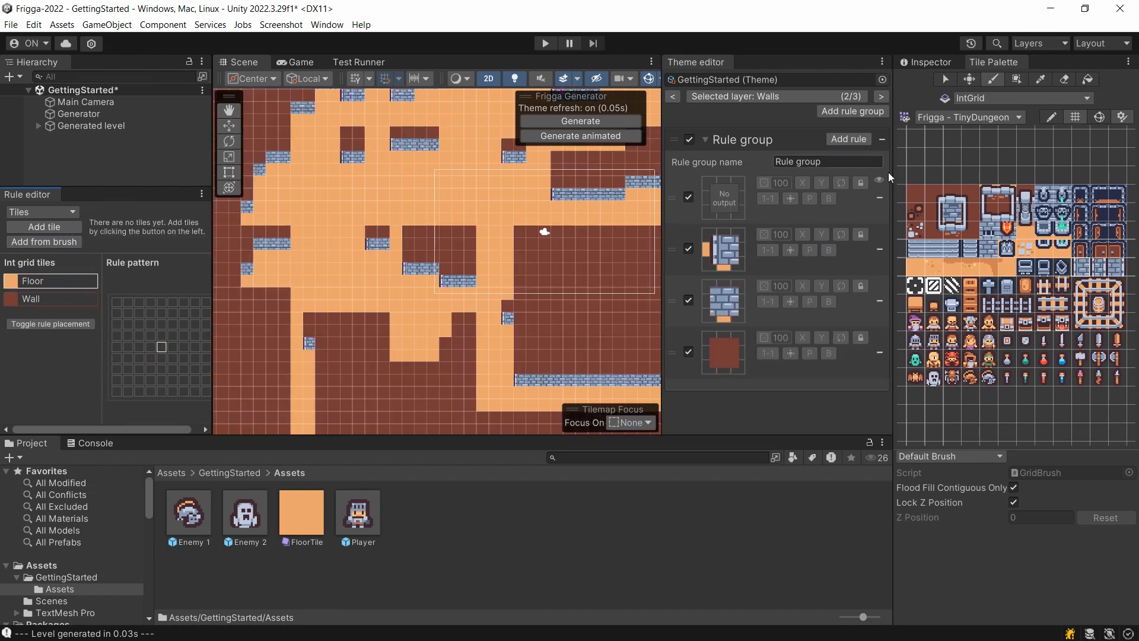
pyautogui.click(30, 299)
pyautogui.click(161, 346)
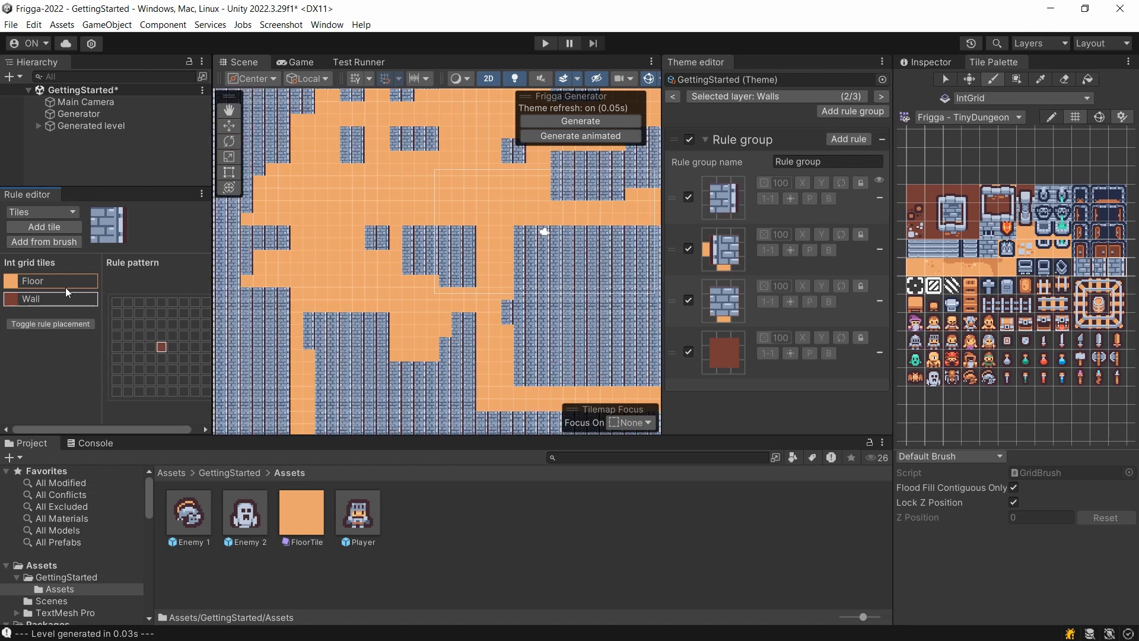
pyautogui.click(35, 281)
pyautogui.click(162, 357)
pyautogui.click(172, 347)
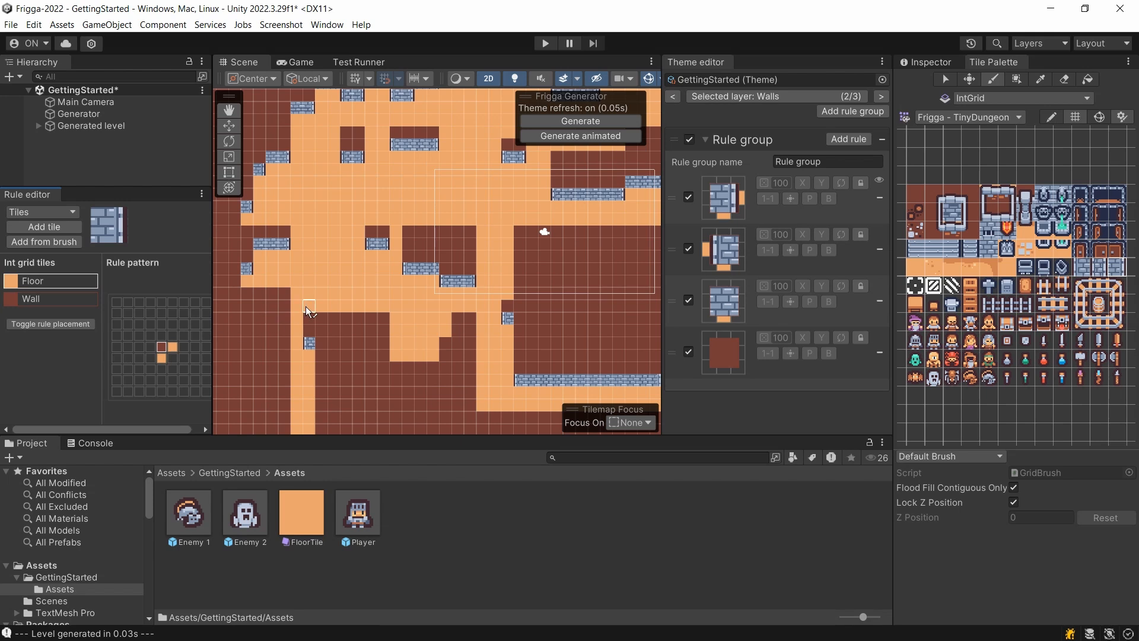
# Add a Walls rule for the brown tile with a stone lower edge, with Wall in the center and below, and Floor two cells below
pyautogui.click(850, 139)
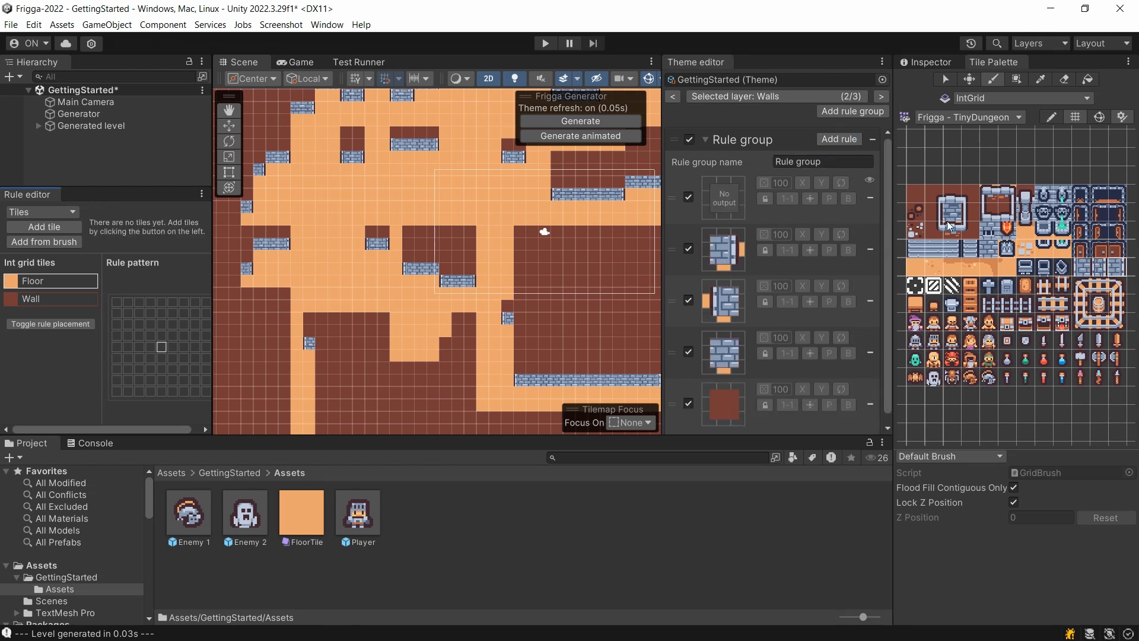
pyautogui.click(952, 196)
pyautogui.click(65, 243)
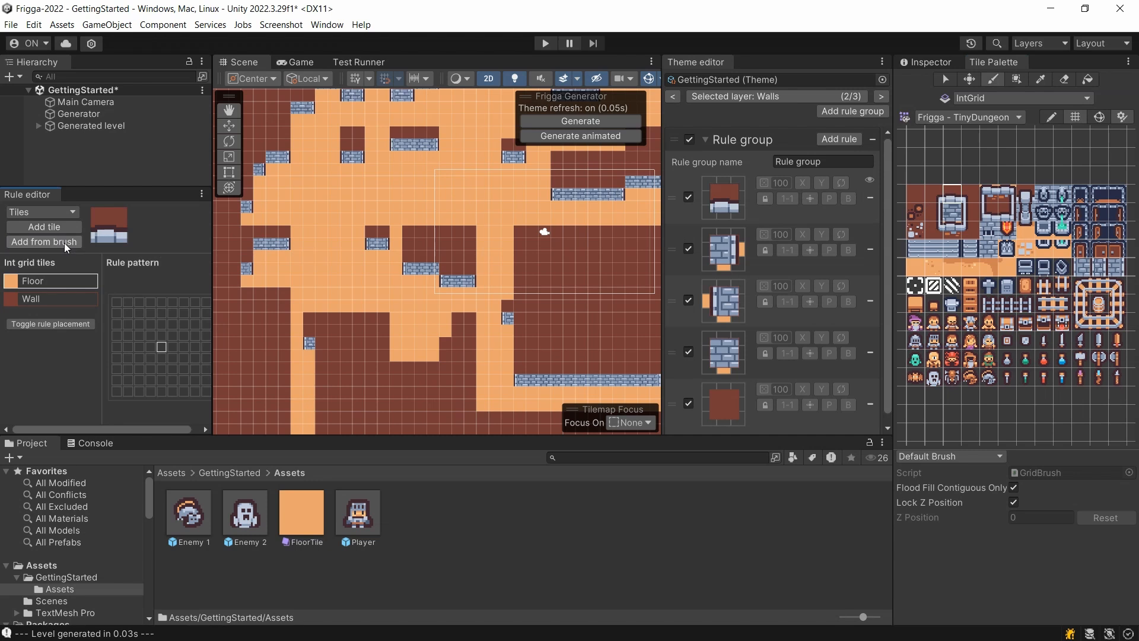
pyautogui.click(50, 299)
pyautogui.click(163, 346)
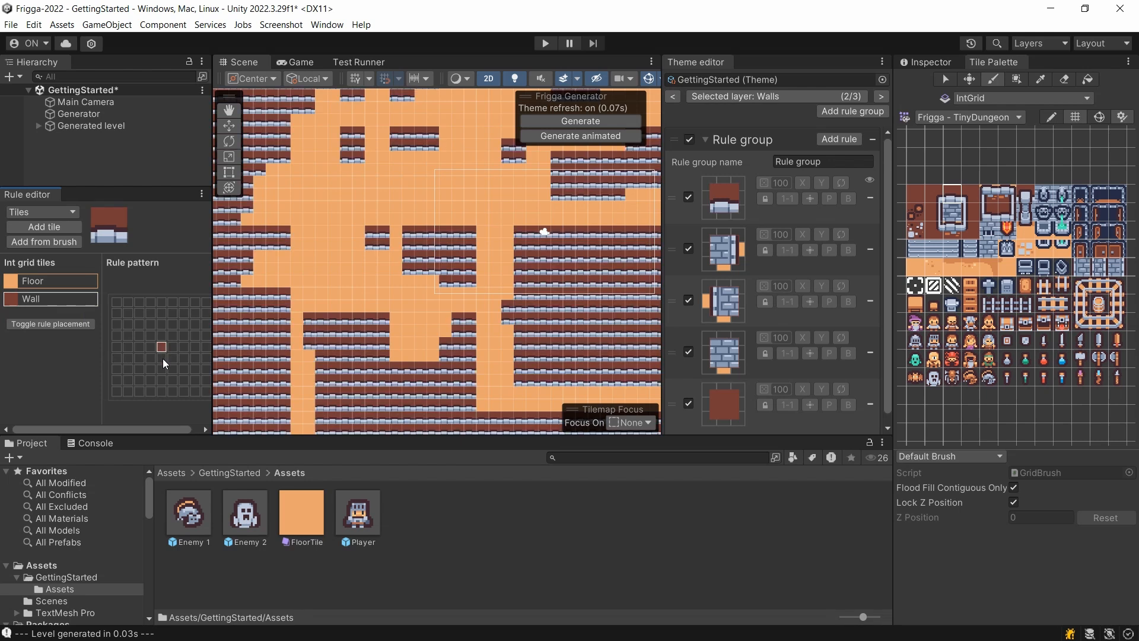
pyautogui.click(162, 359)
pyautogui.click(50, 281)
pyautogui.click(161, 369)
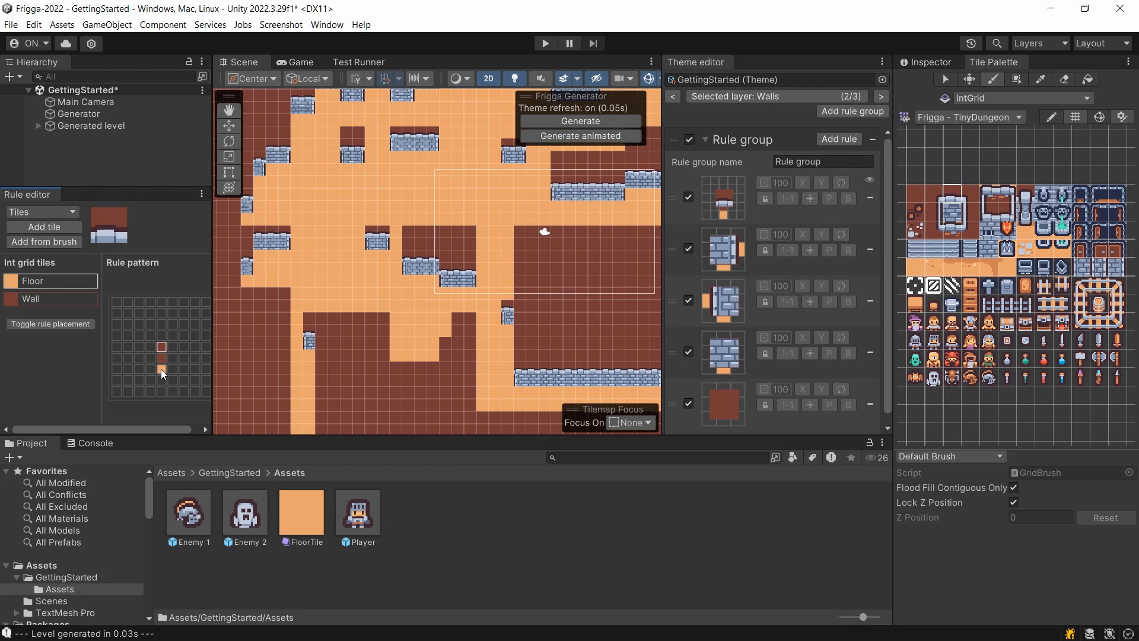
# Define the Wall and Floor cells for the rules of the stone ledge tile with a left edge and the lower-left inner-corner tile
pyautogui.click(161, 369)
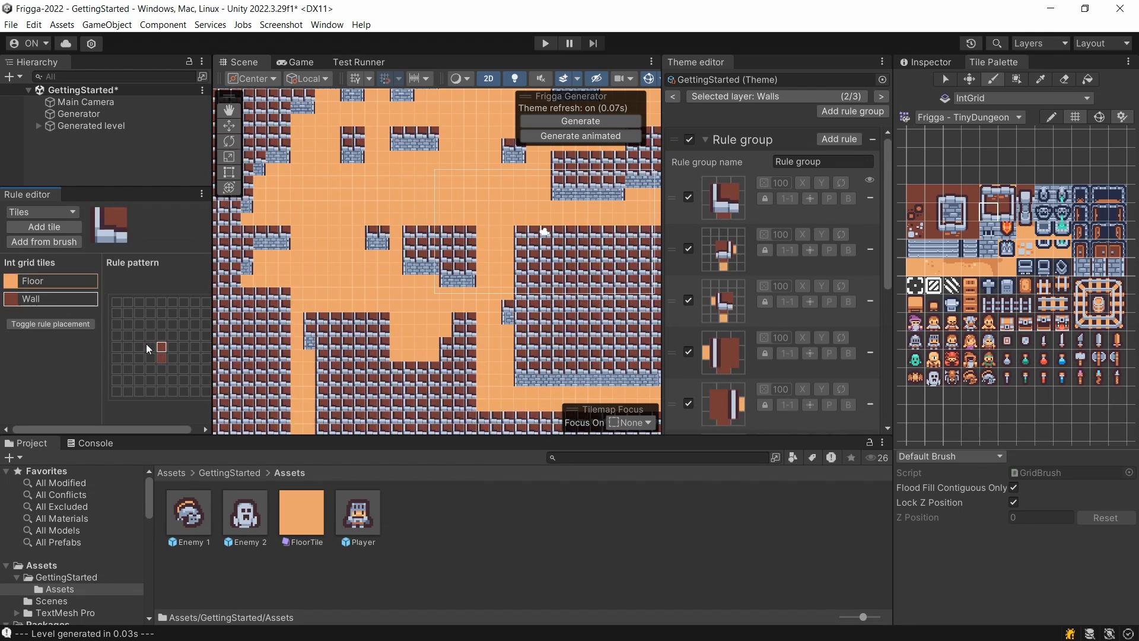
pyautogui.click(161, 358)
pyautogui.click(160, 347)
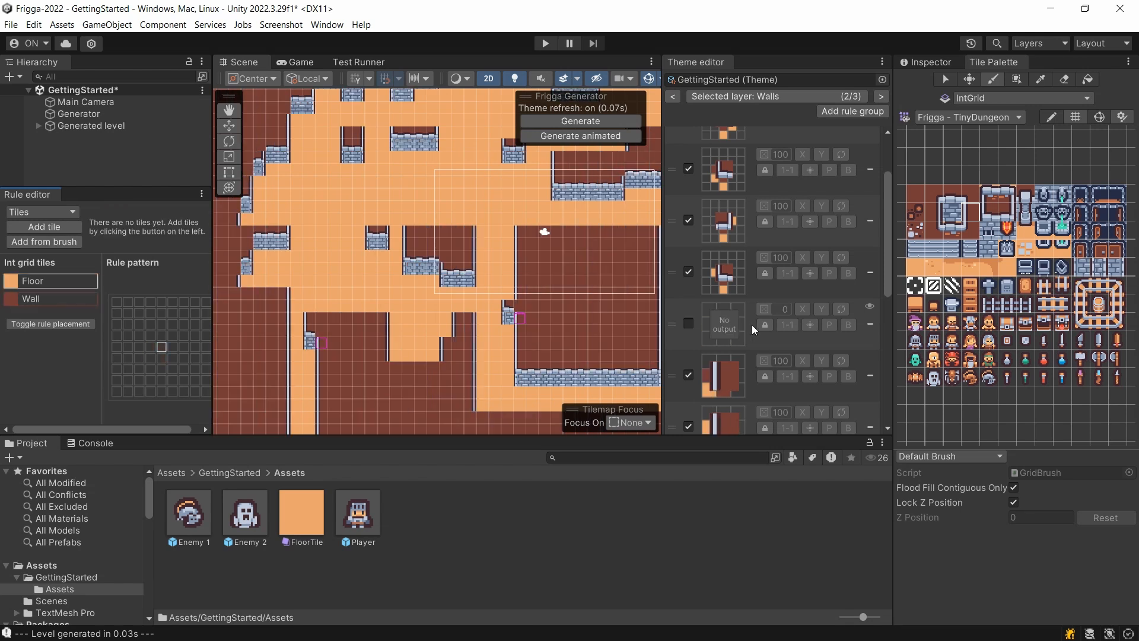
pyautogui.click(48, 303)
pyautogui.click(162, 346)
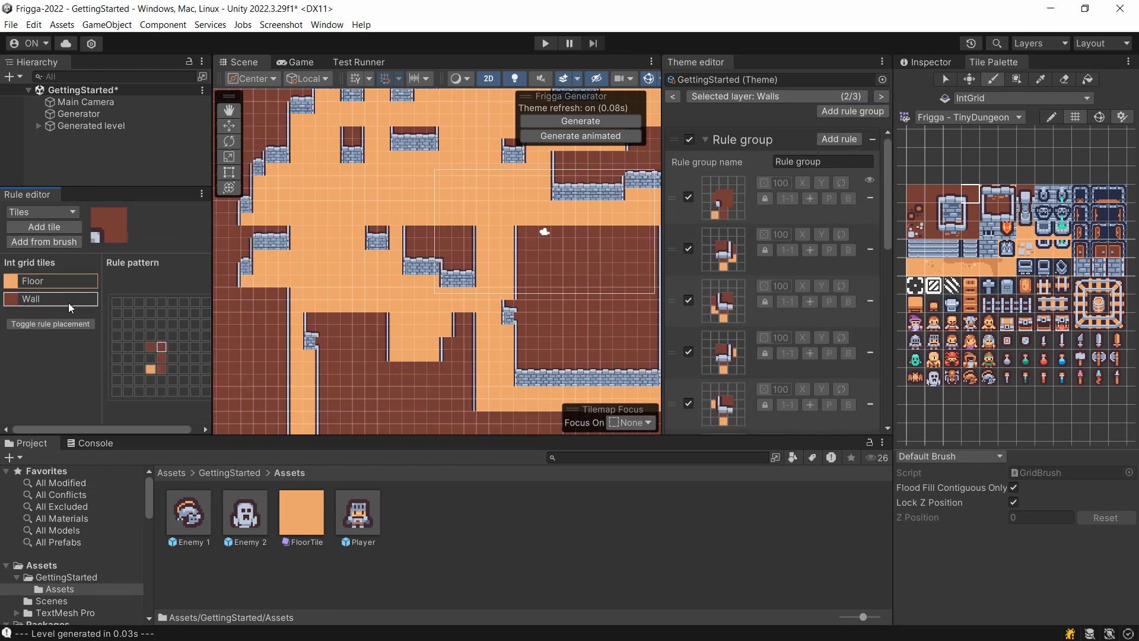
# Add Walls rules for the mirrored inner corner, the upper wall edge with Floor above, and its corner with Floor above and left
pyautogui.click(839, 140)
pyautogui.click(933, 193)
pyautogui.click(51, 281)
pyautogui.click(173, 369)
pyautogui.click(952, 230)
pyautogui.click(162, 336)
pyautogui.click(839, 139)
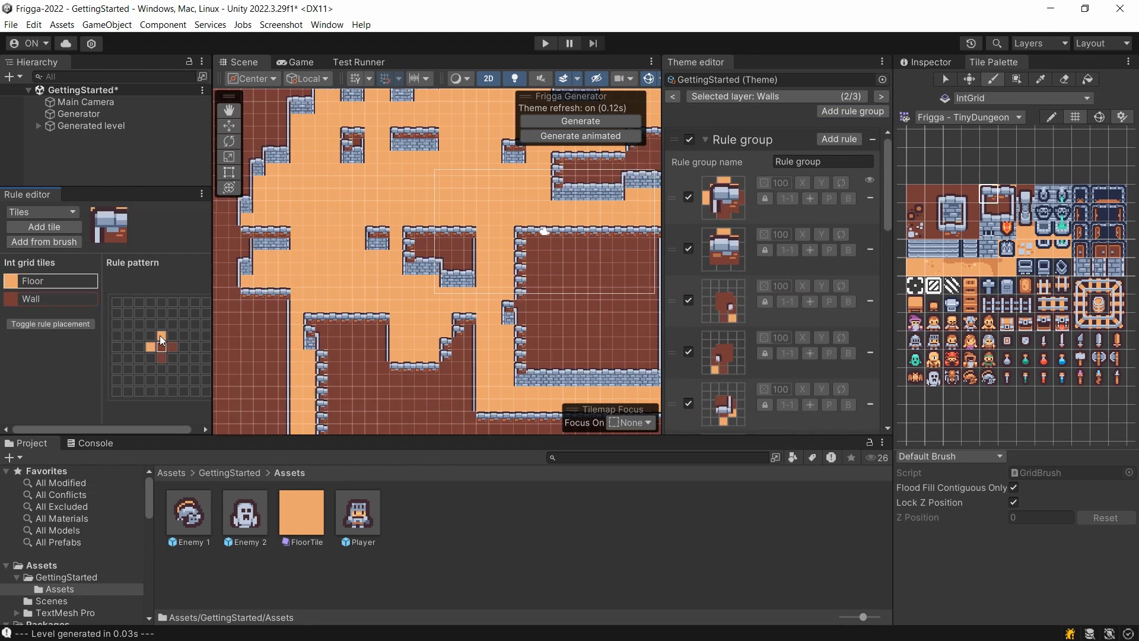
# Add two Walls rules for the brown tiles with a stone upper corner, surrounding Wall cells, and Floor diagonally above right and above left respectively
pyautogui.click(840, 140)
pyautogui.click(839, 139)
pyautogui.click(970, 230)
pyautogui.click(59, 302)
pyautogui.click(51, 282)
pyautogui.click(150, 336)
pyautogui.moveTo(475, 192); pyautogui.dragTo(475, 294, button='middle')
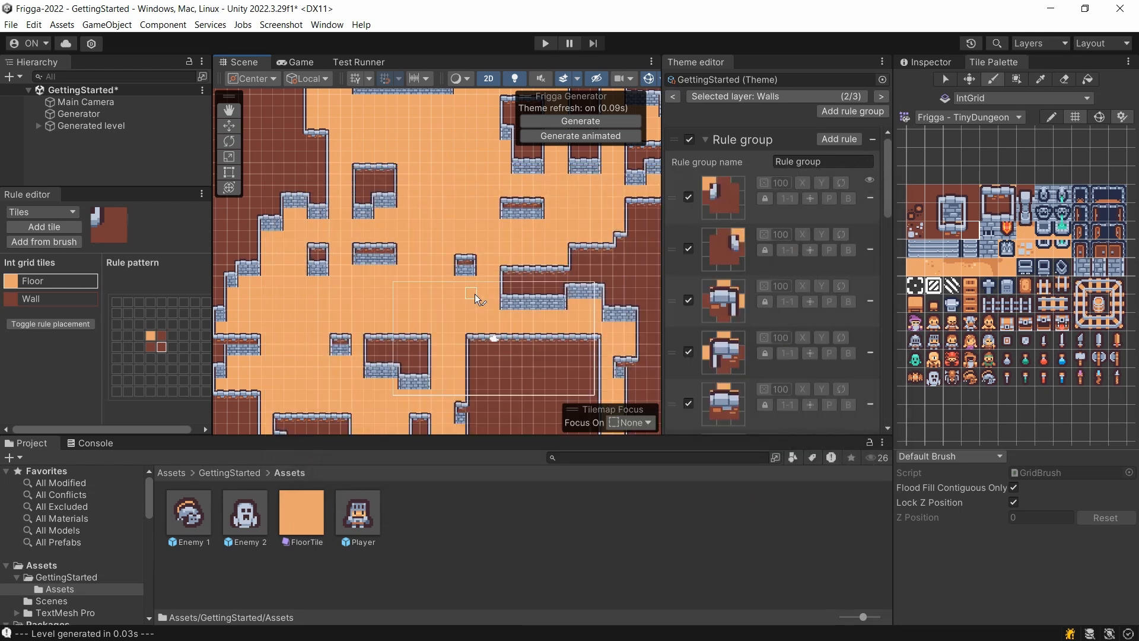
# Set the Generator's Minimum Wall Size Y to 3
pyautogui.click(78, 114)
pyautogui.click(930, 62)
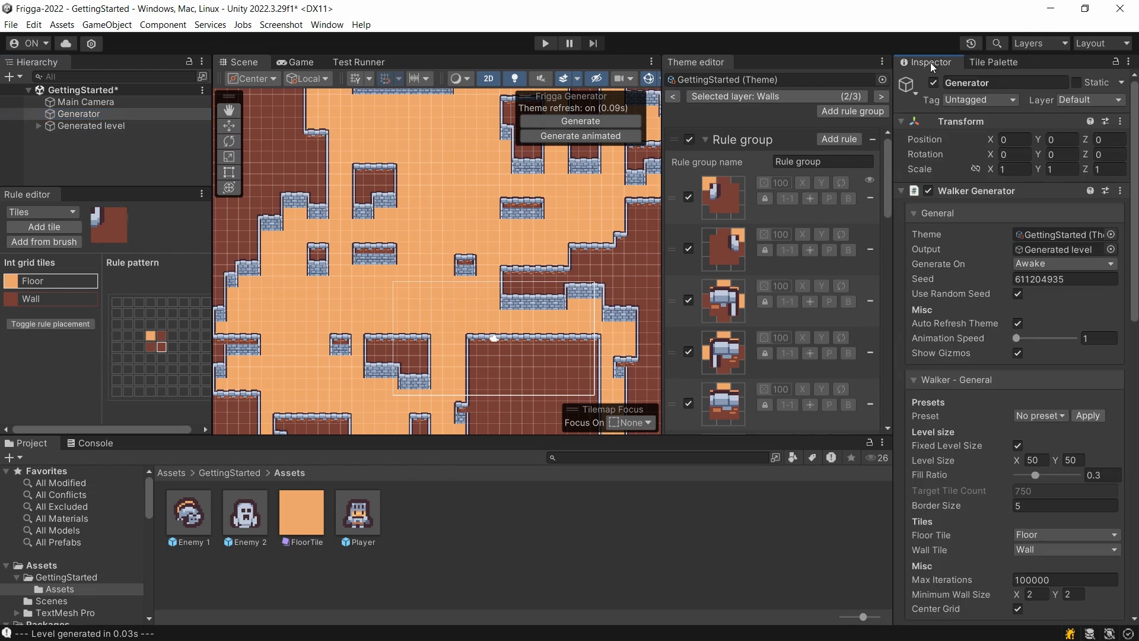
pyautogui.scroll(-5, 970, 215)
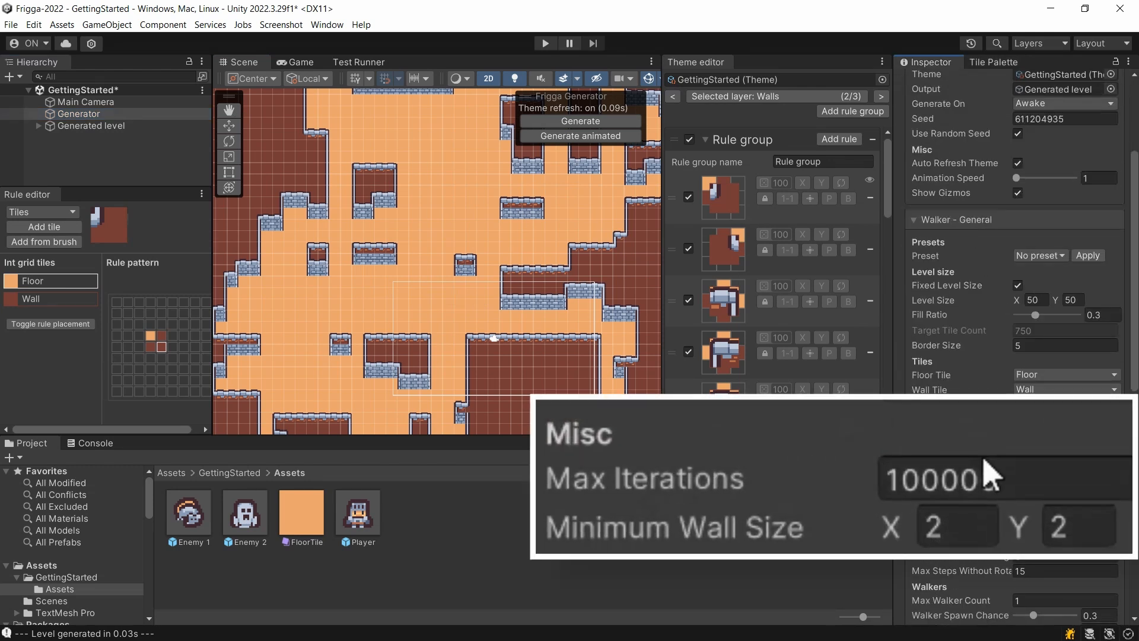
pyautogui.click(1090, 526)
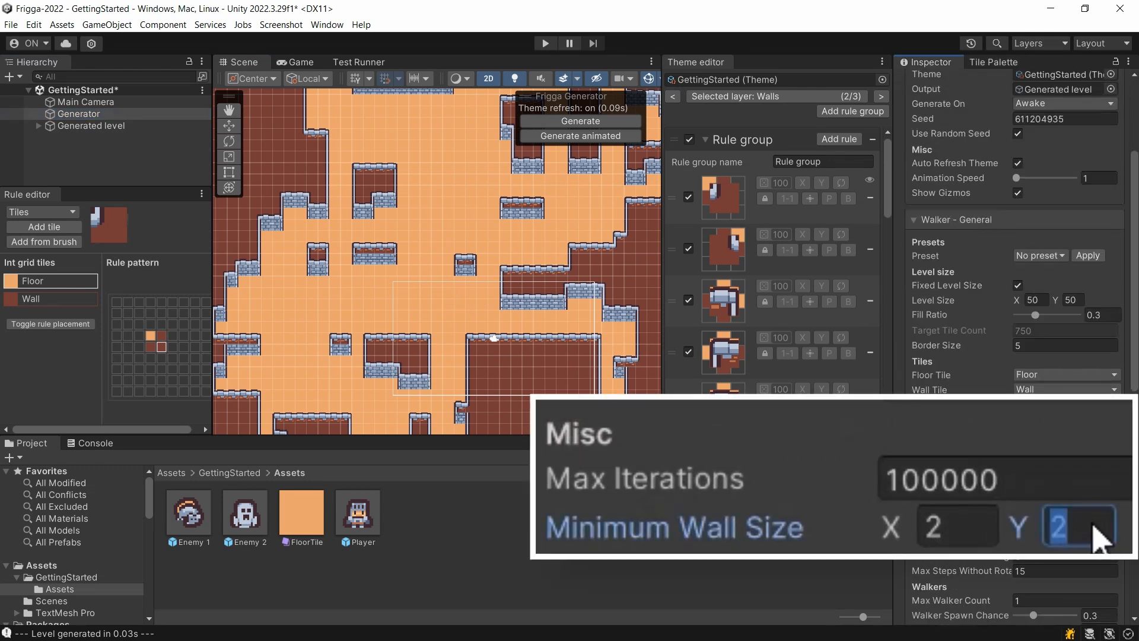
pyautogui.write('3')
# Regenerate the level several times to check the walls across different random layouts
pyautogui.click(617, 123)
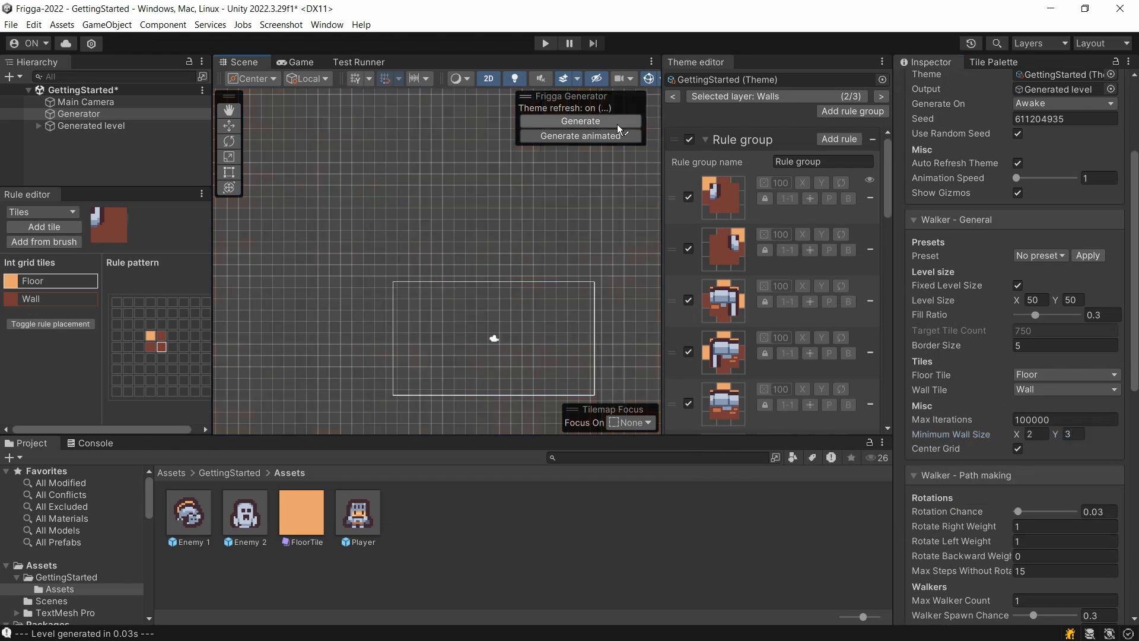
pyautogui.click(610, 121)
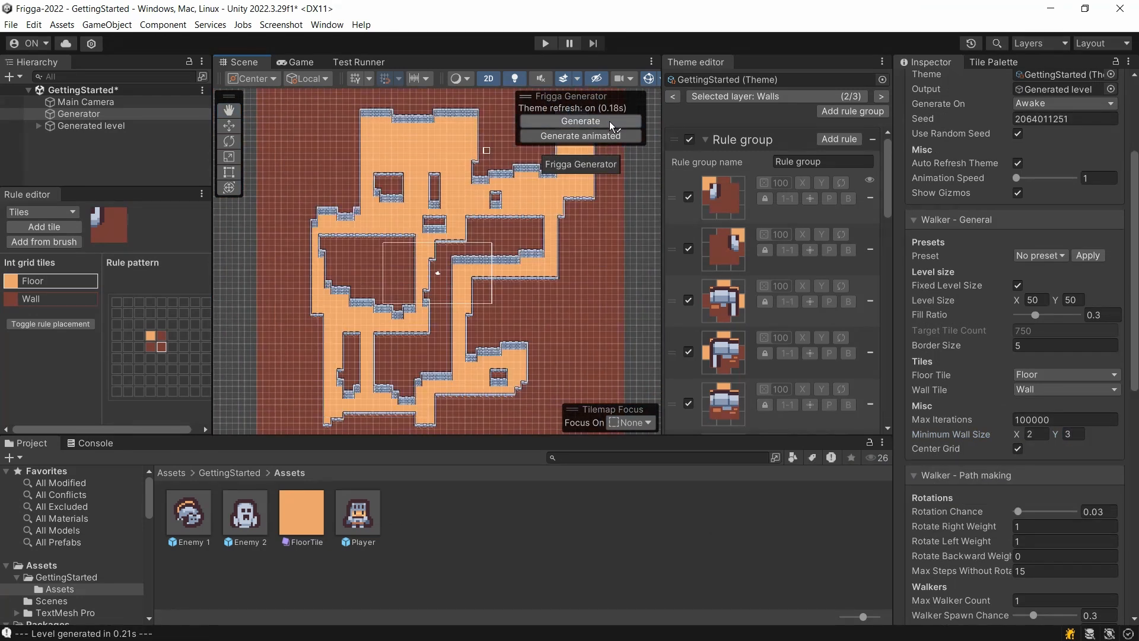
pyautogui.click(609, 121)
pyautogui.click(610, 121)
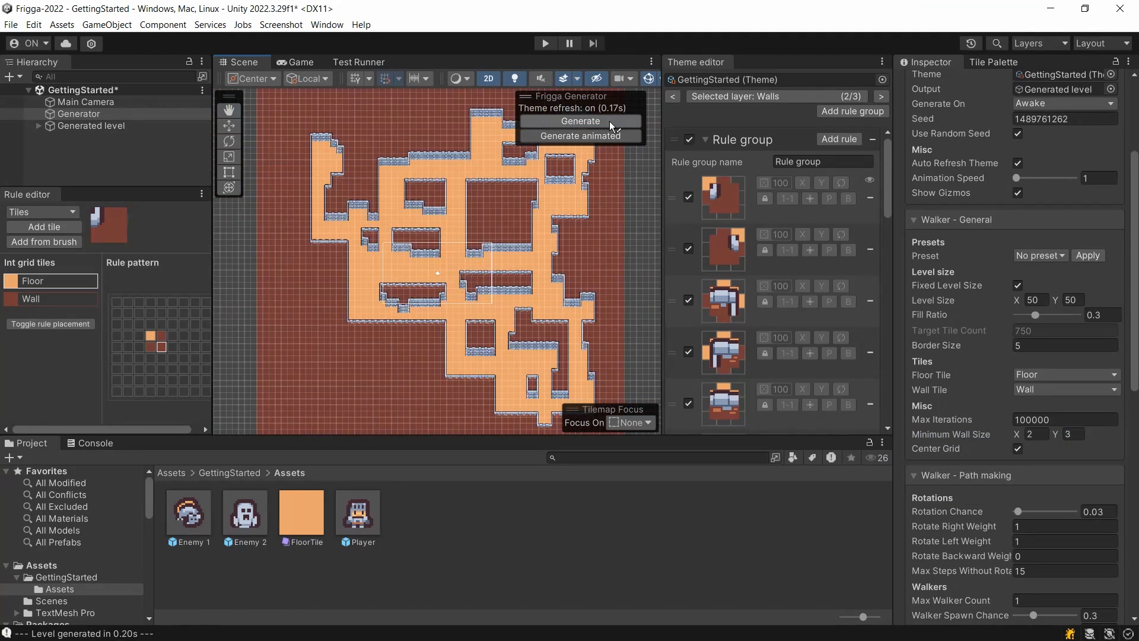
pyautogui.click(610, 121)
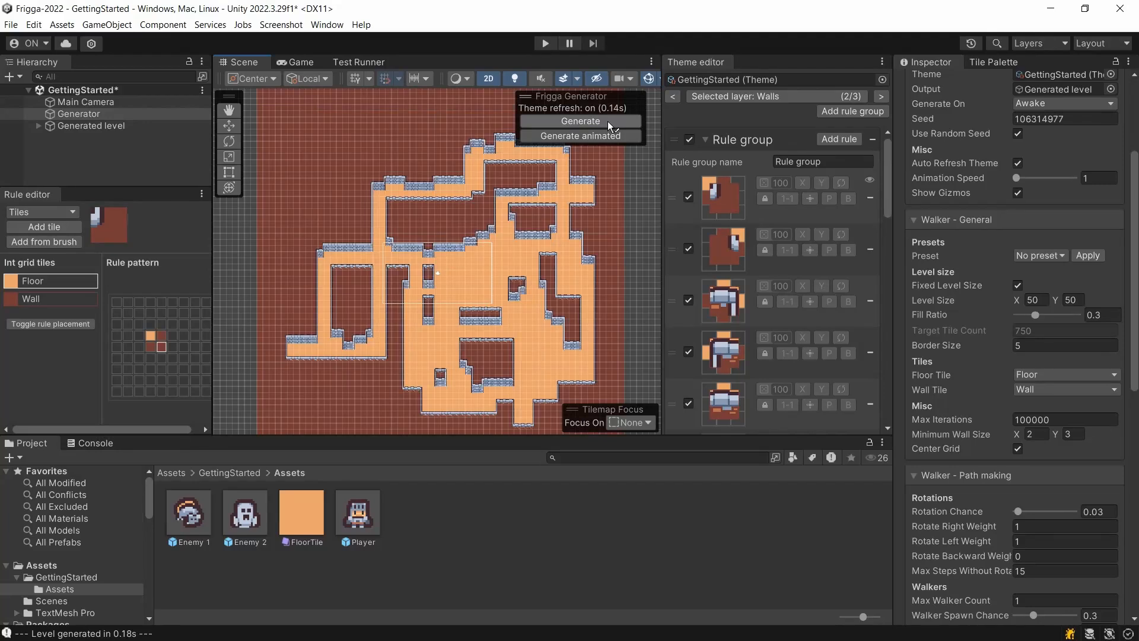
pyautogui.click(607, 121)
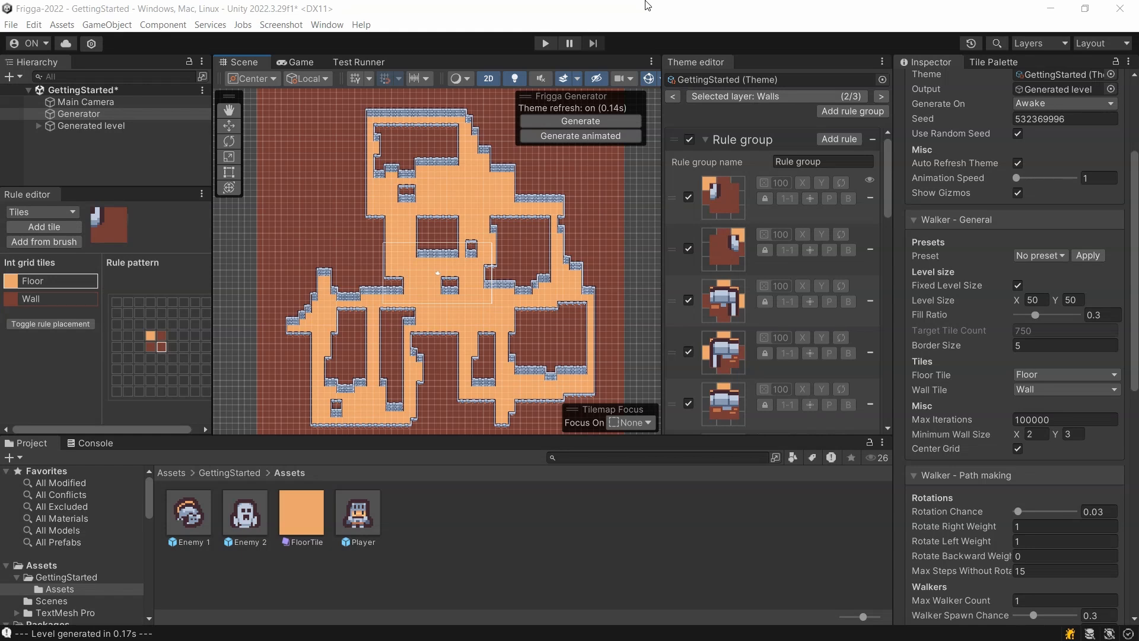
# In the Decorations layer, add a rule group with a barrel tile rule, with Floor in the center and Wall to the left and above
pyautogui.click(876, 95)
pyautogui.click(863, 111)
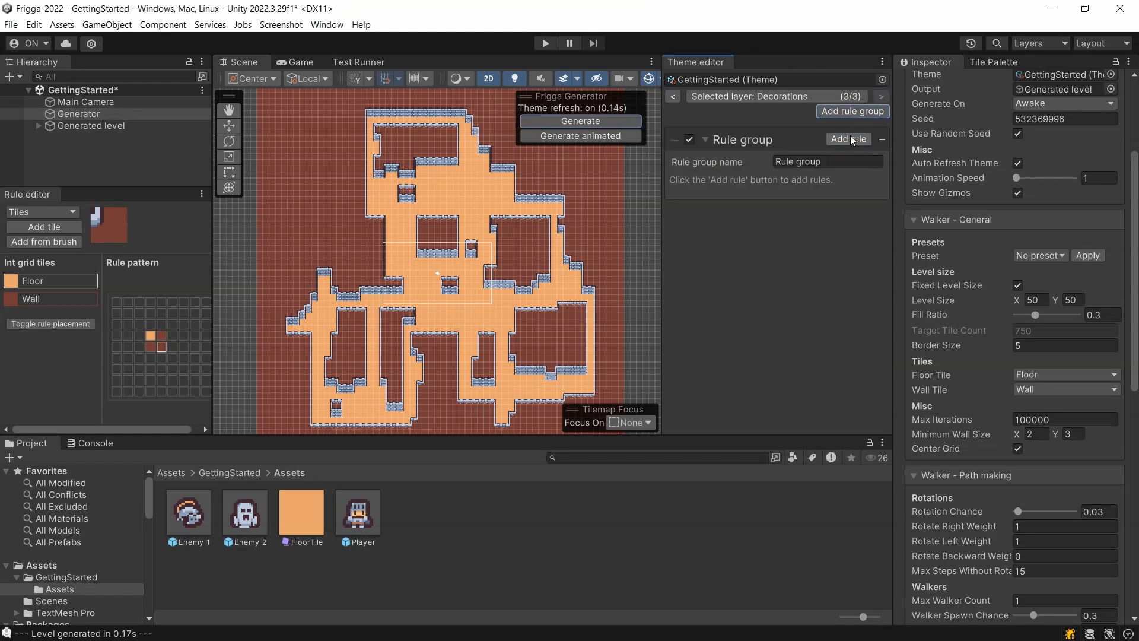
pyautogui.click(849, 138)
pyautogui.click(985, 63)
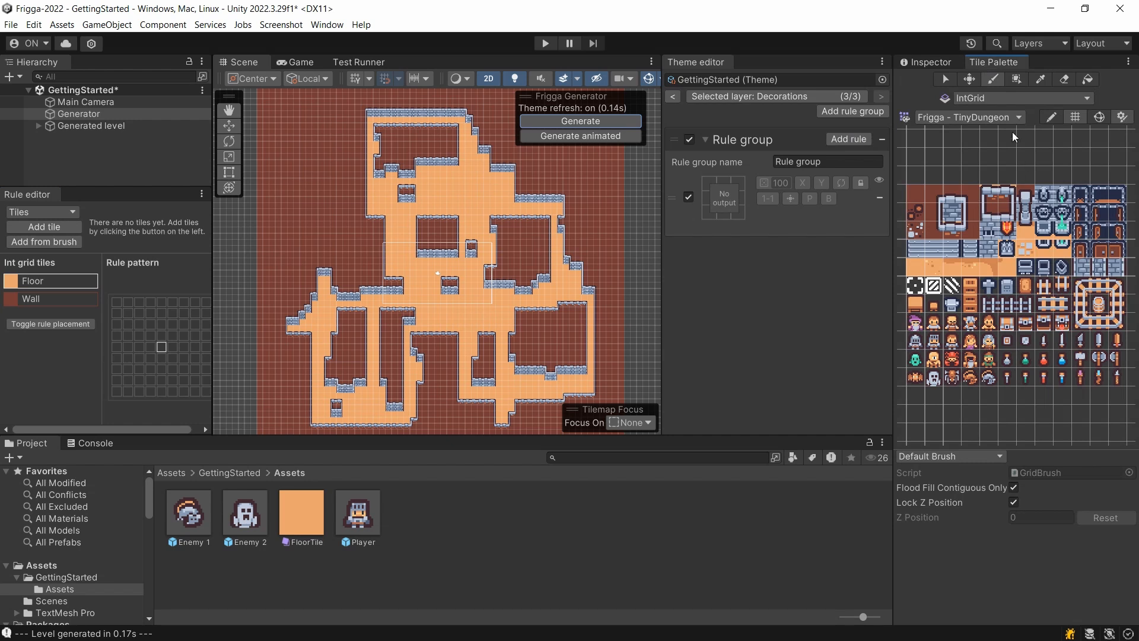
pyautogui.click(45, 242)
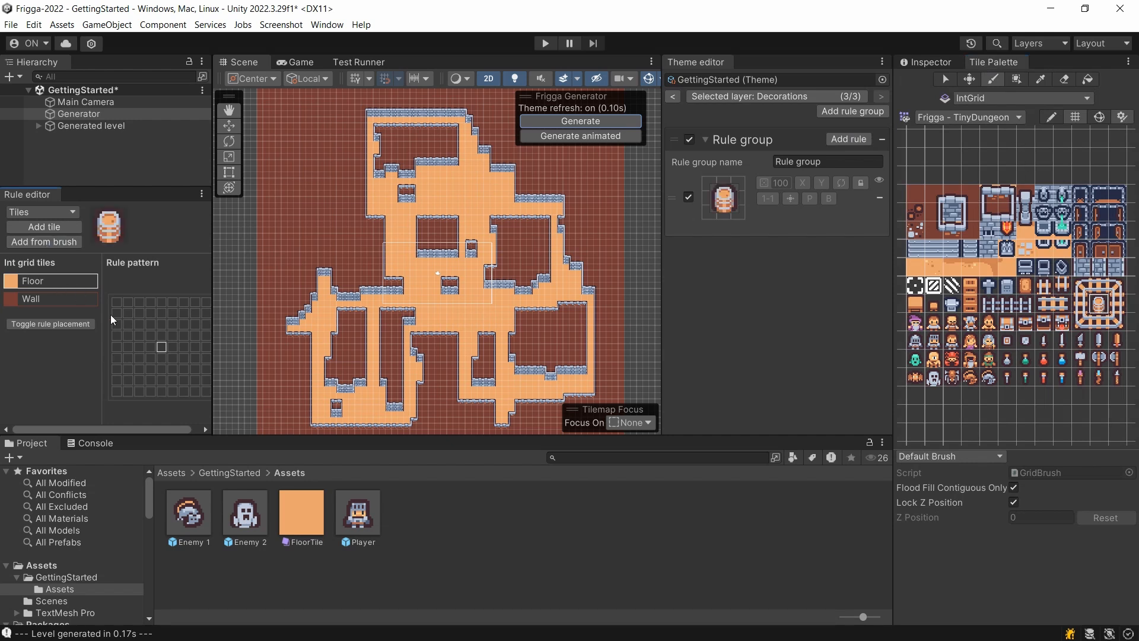
pyautogui.click(161, 346)
pyautogui.click(51, 299)
pyautogui.click(150, 347)
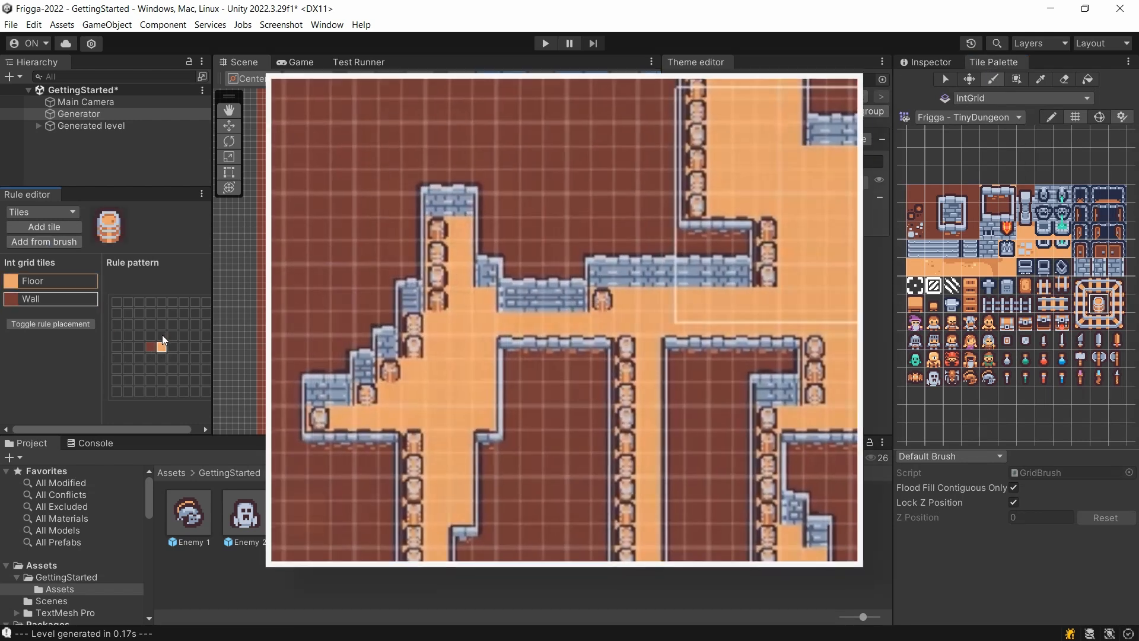
pyautogui.click(162, 336)
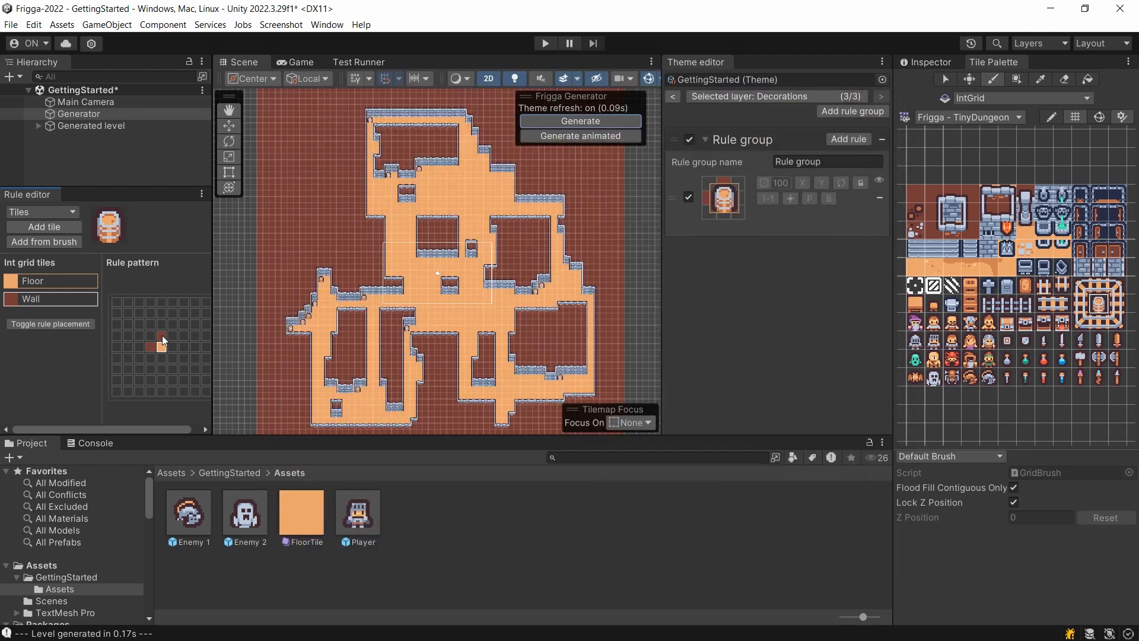
# Duplicate the barrel rule for the other three corners, with Wall above and right, right and below, and left and below
pyautogui.rightClick(728, 197)
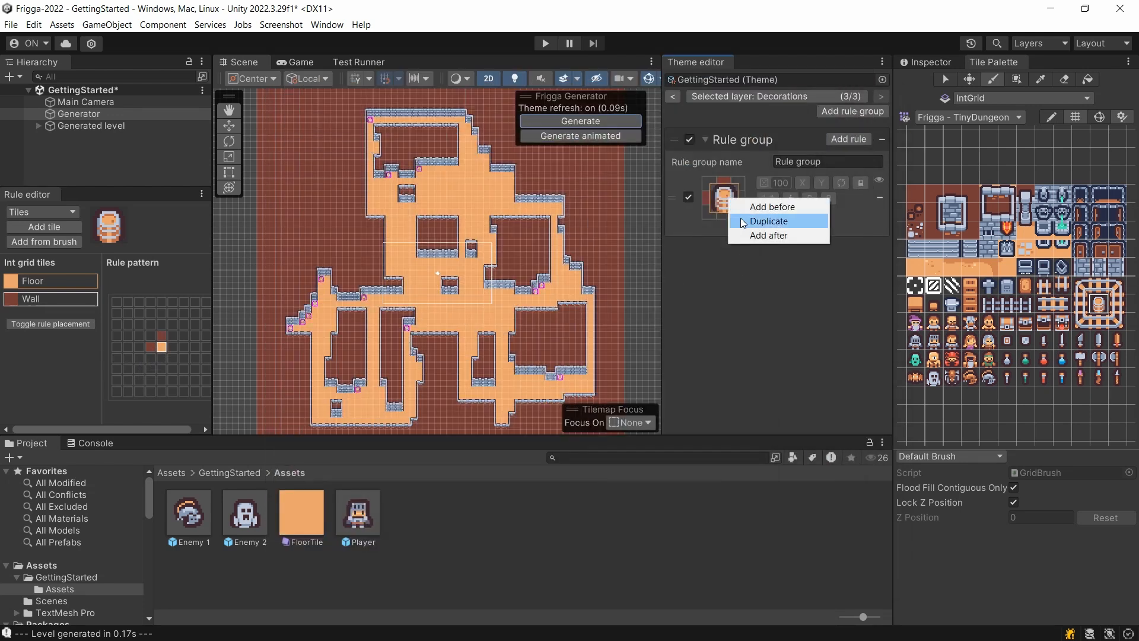
pyautogui.click(742, 219)
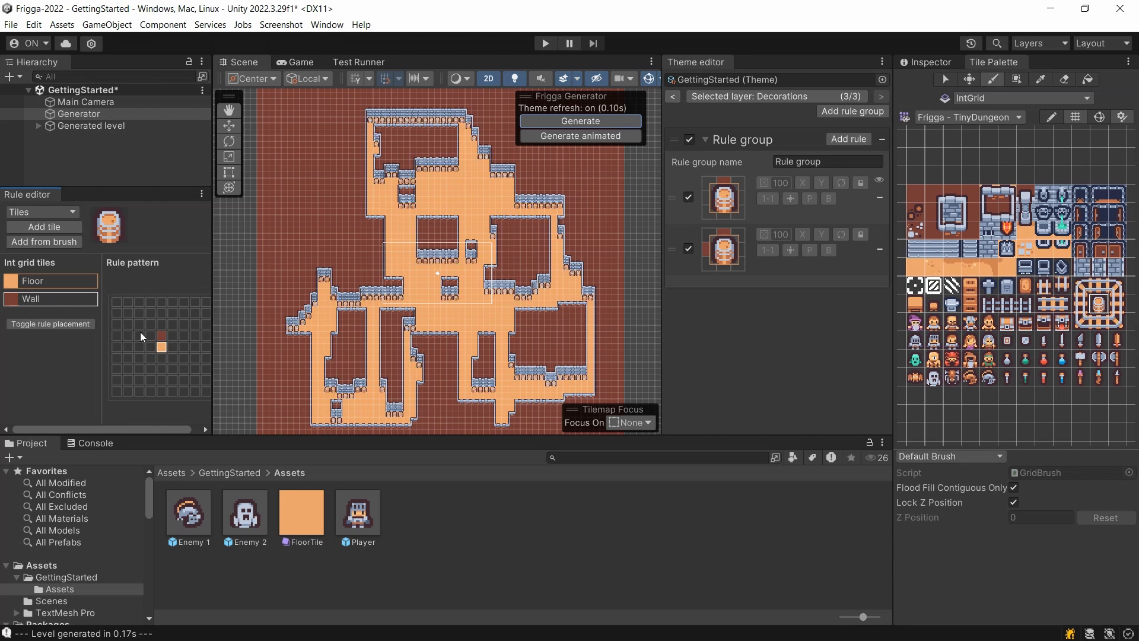
pyautogui.rightClick(756, 211)
pyautogui.click(784, 235)
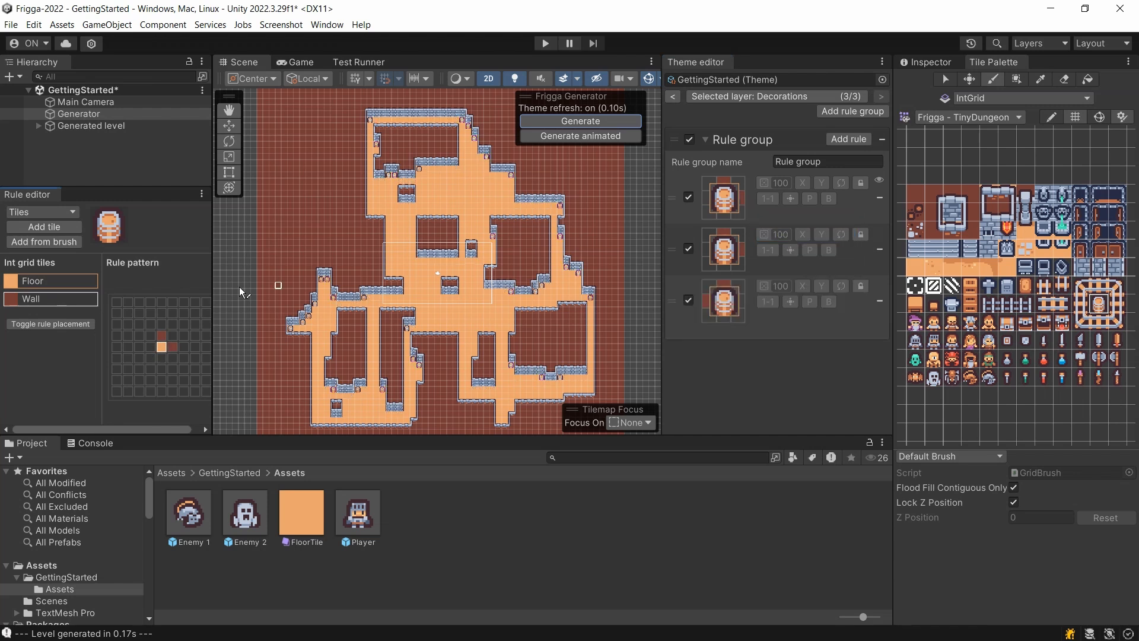
pyautogui.rightClick(799, 211)
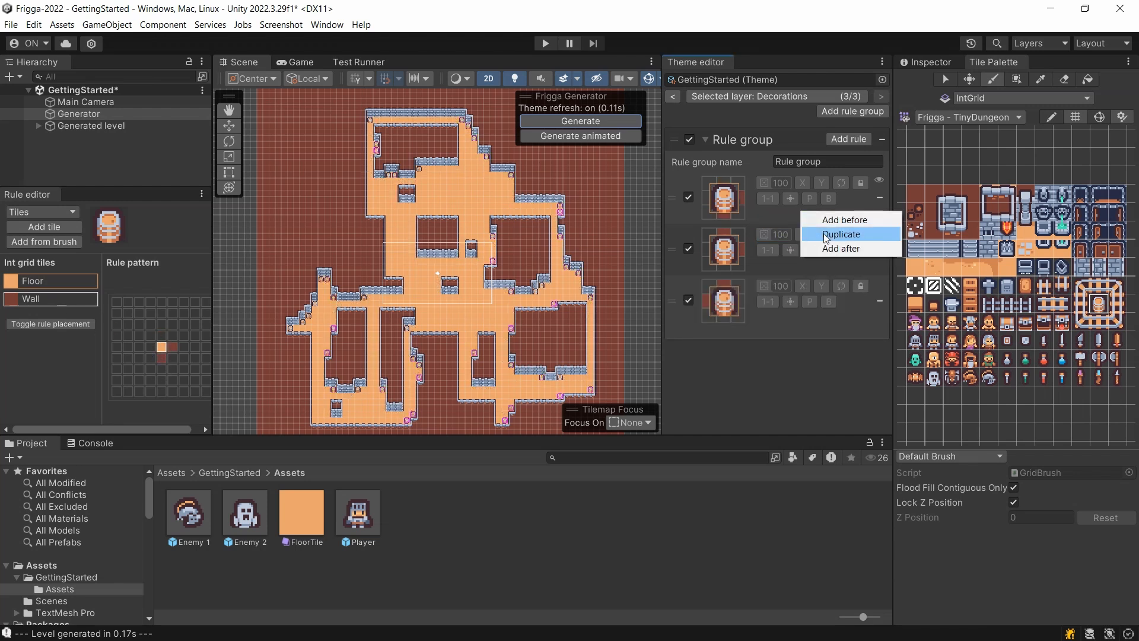
pyautogui.click(830, 234)
pyautogui.click(150, 347)
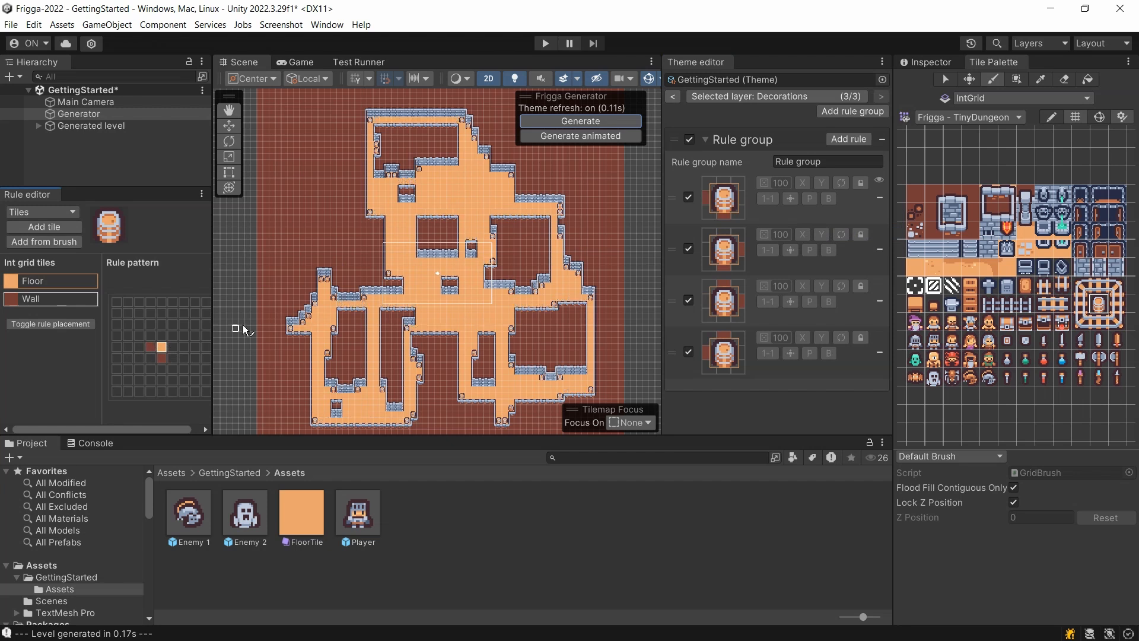
pyautogui.scroll(3, 321, 351)
pyautogui.moveTo(385, 363); pyautogui.dragTo(394, 318, button='middle')
pyautogui.scroll(3, 425, 312)
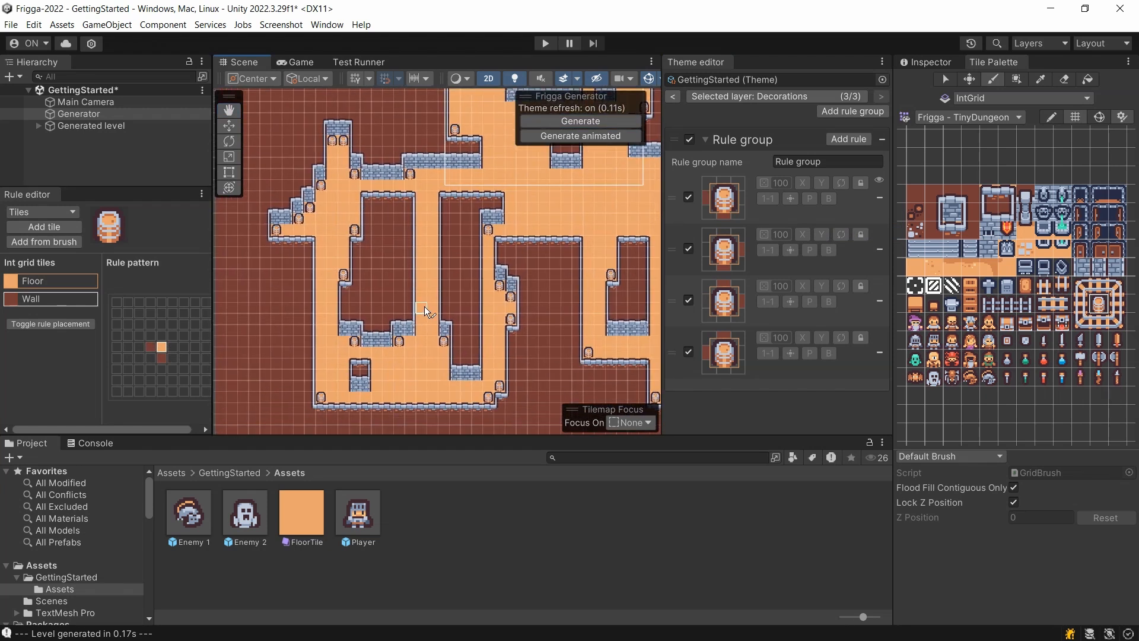
# Delete the three extra barrel rules and enable rotation on the remaining one
pyautogui.click(880, 198)
pyautogui.click(880, 199)
pyautogui.click(880, 198)
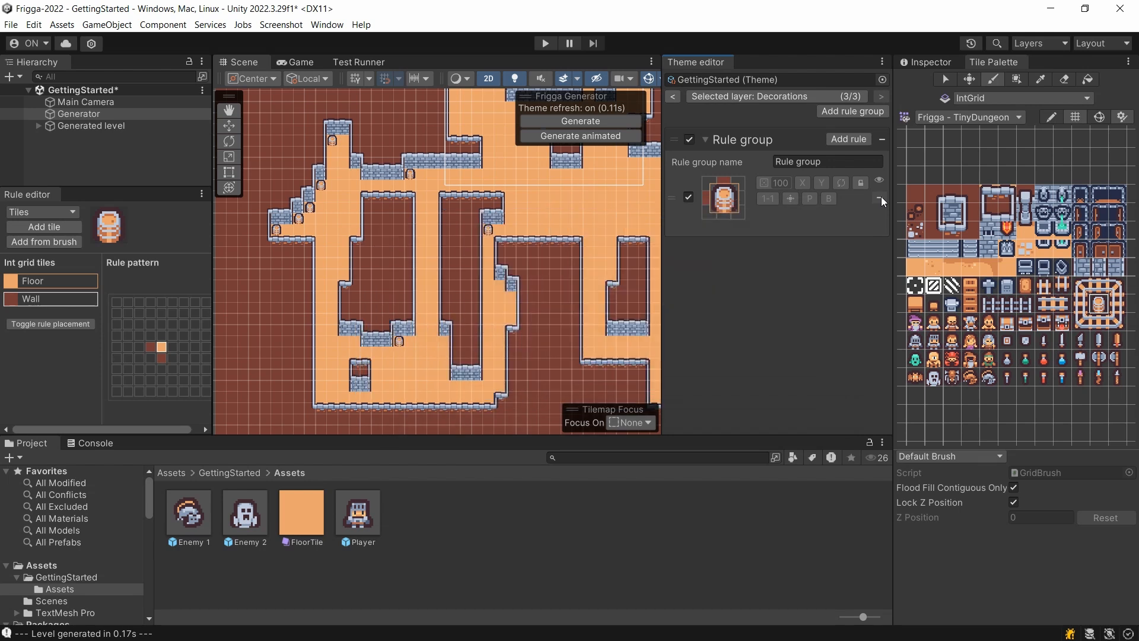
pyautogui.click(840, 183)
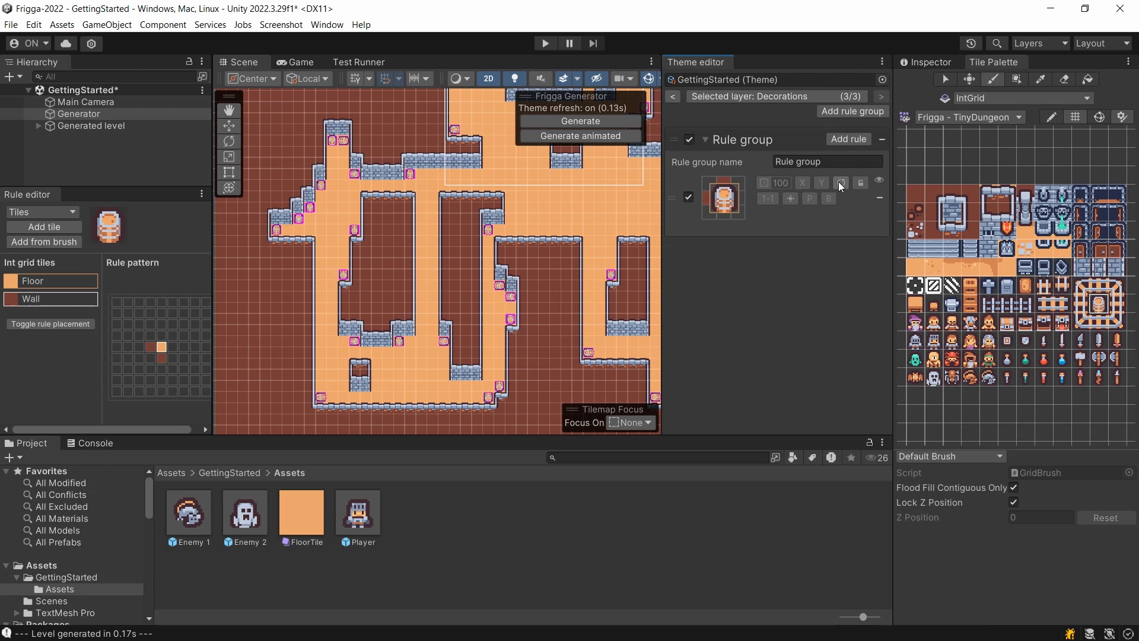
pyautogui.scroll(3, 331, 380)
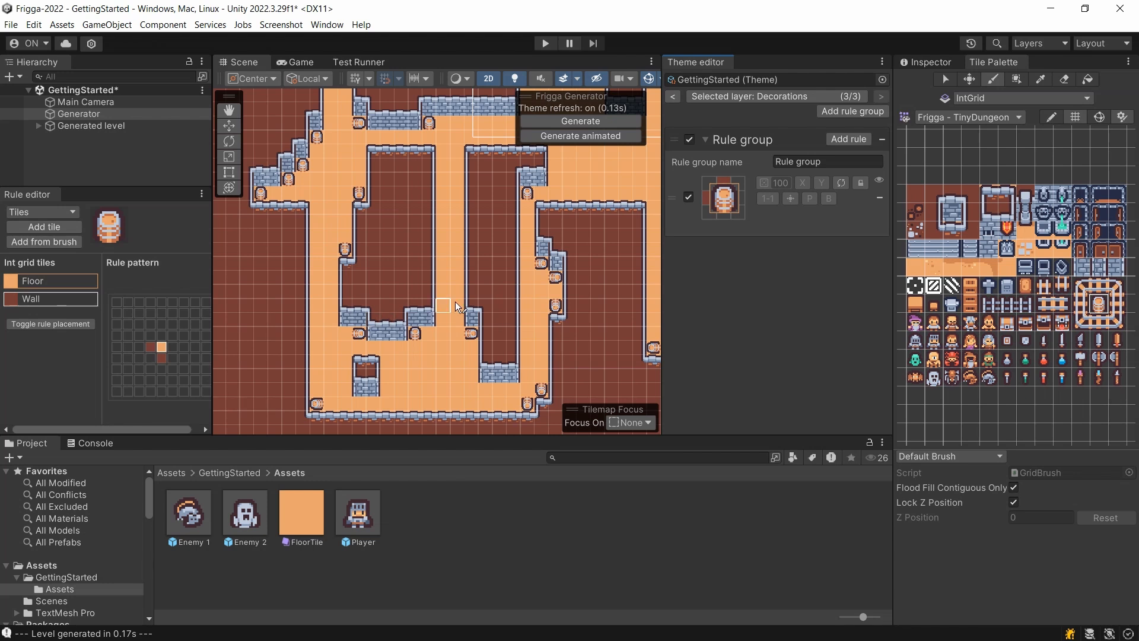
# Turn on the barrel rule's lock option and set its rule probability to 40
pyautogui.click(861, 183)
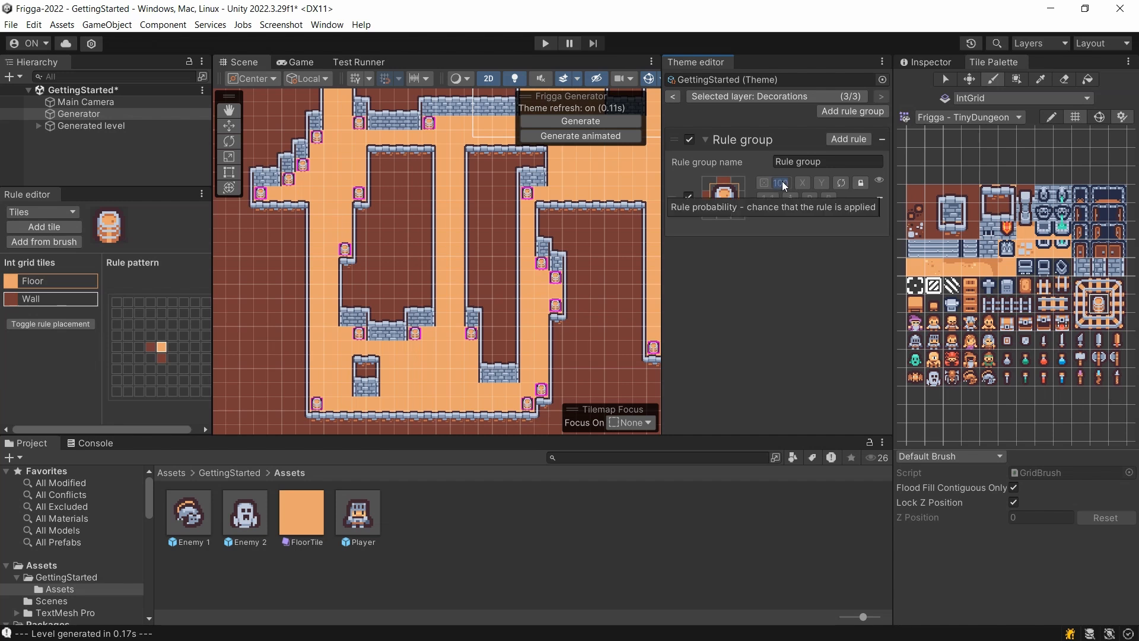
pyautogui.write('40')
pyautogui.scroll(-11, 514, 268)
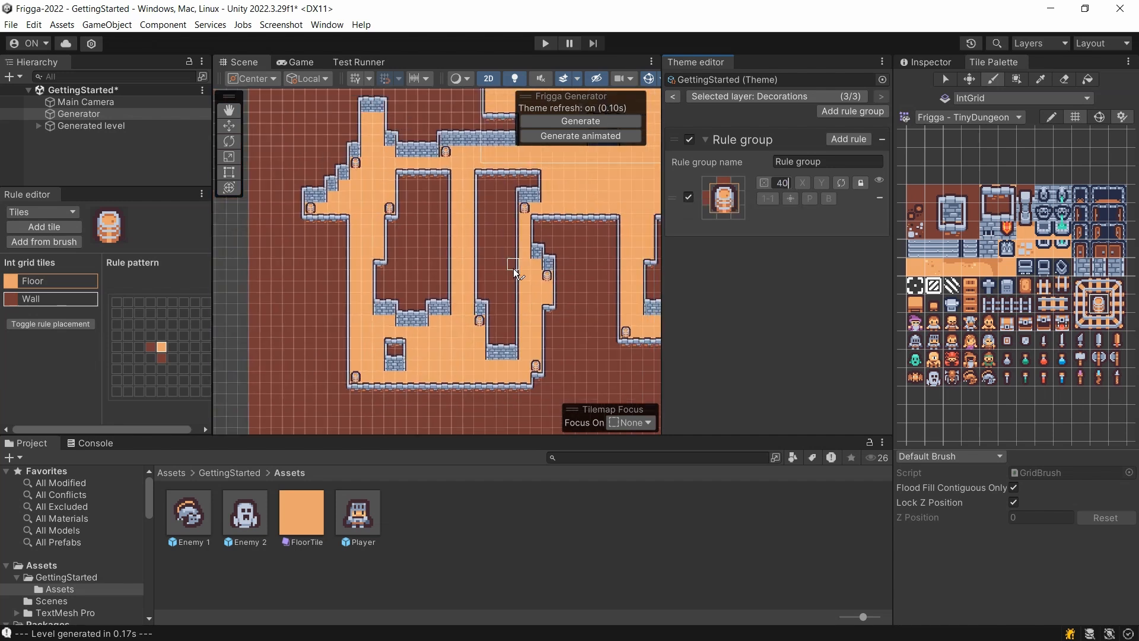
pyautogui.moveTo(589, 241); pyautogui.dragTo(468, 286, button='middle')
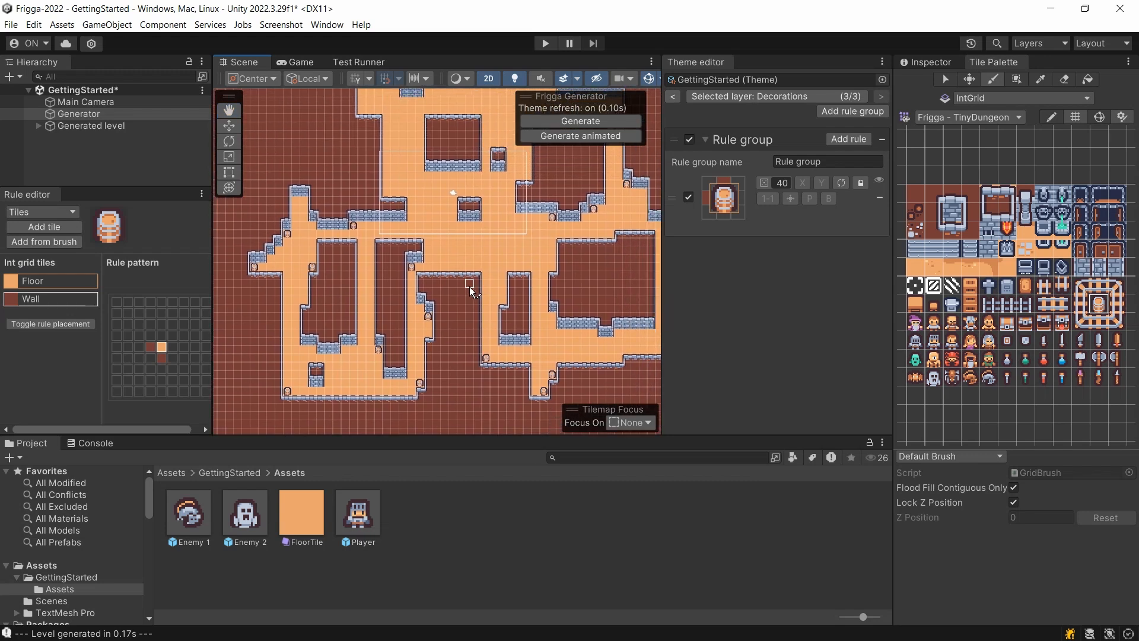
# Add a Decorations rule that outputs the Enemy 1 game object, with Floor in the center of its pattern
pyautogui.click(848, 140)
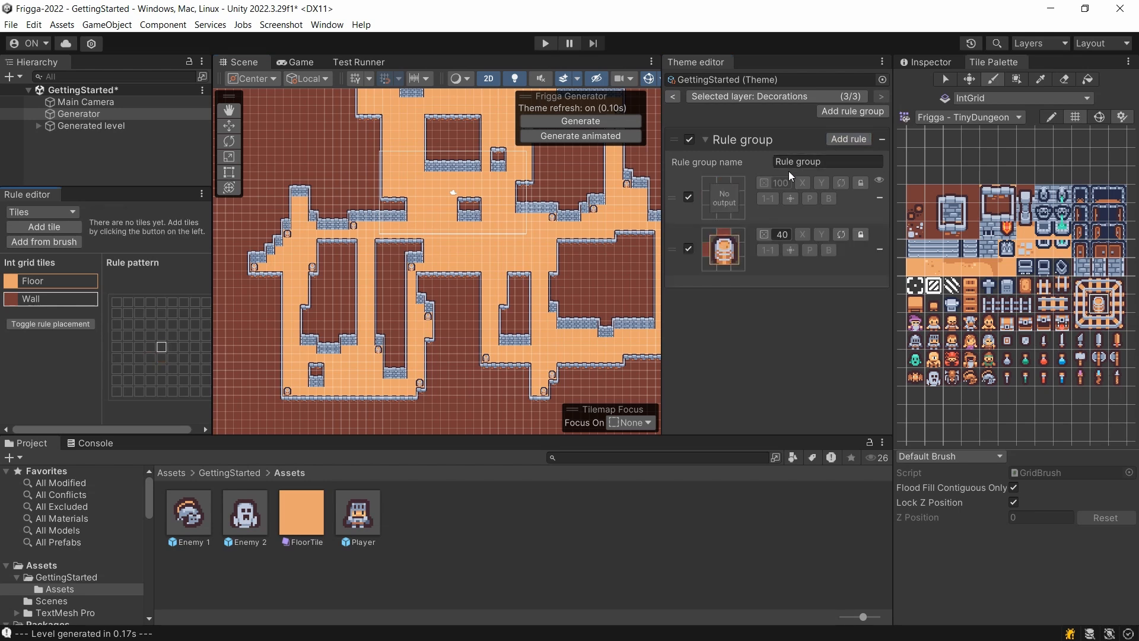
pyautogui.click(59, 212)
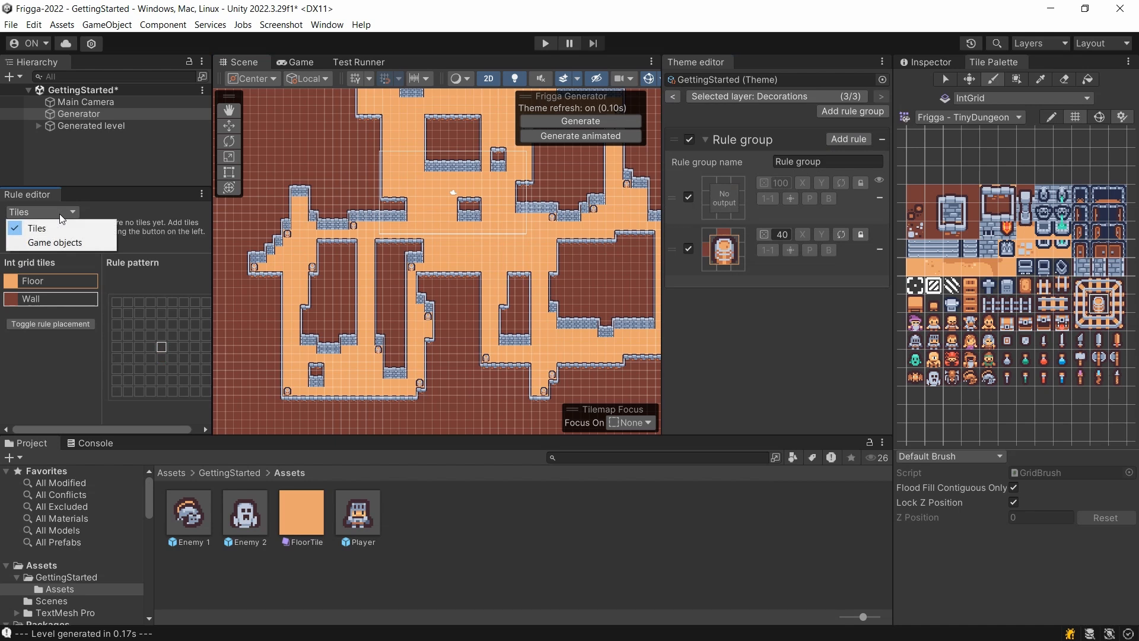
pyautogui.click(55, 243)
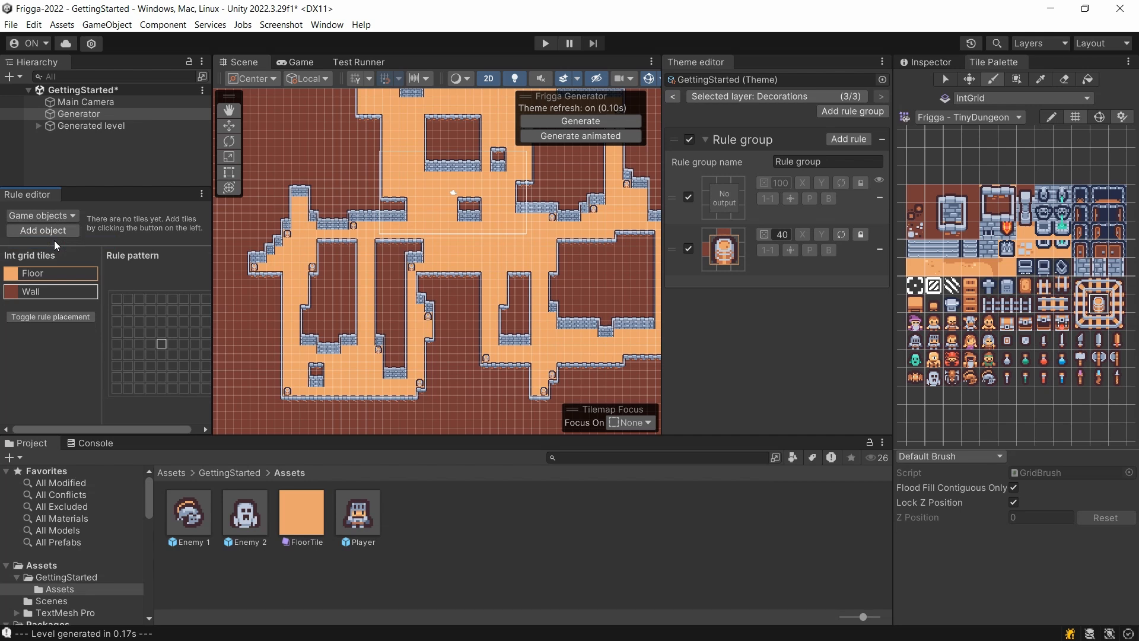
pyautogui.moveTo(189, 511); pyautogui.dragTo(122, 228)
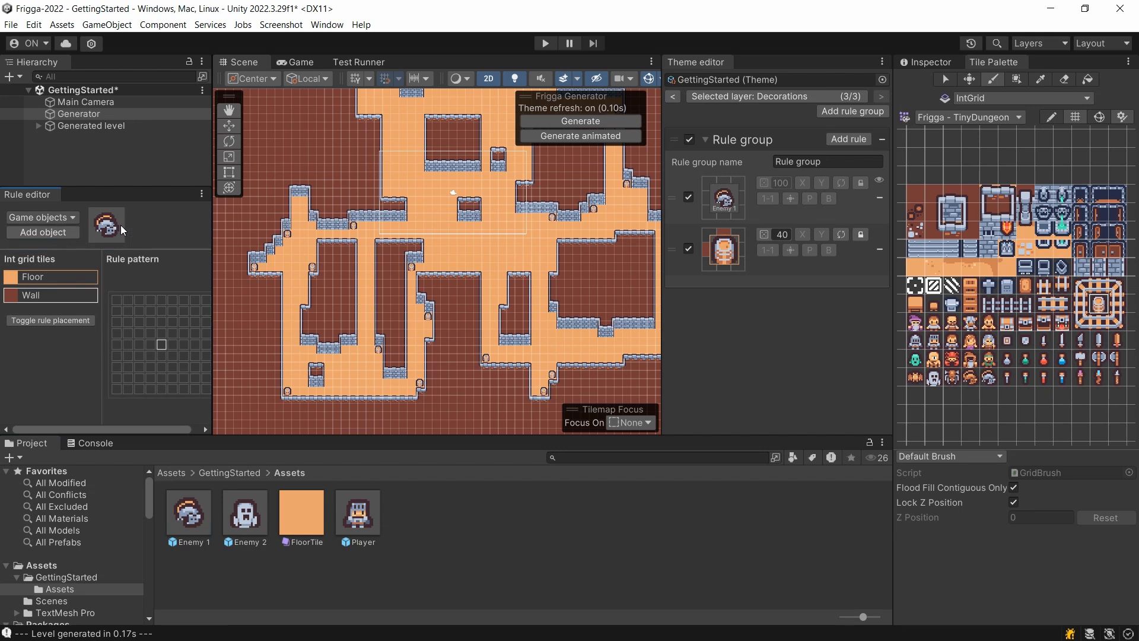
pyautogui.click(25, 279)
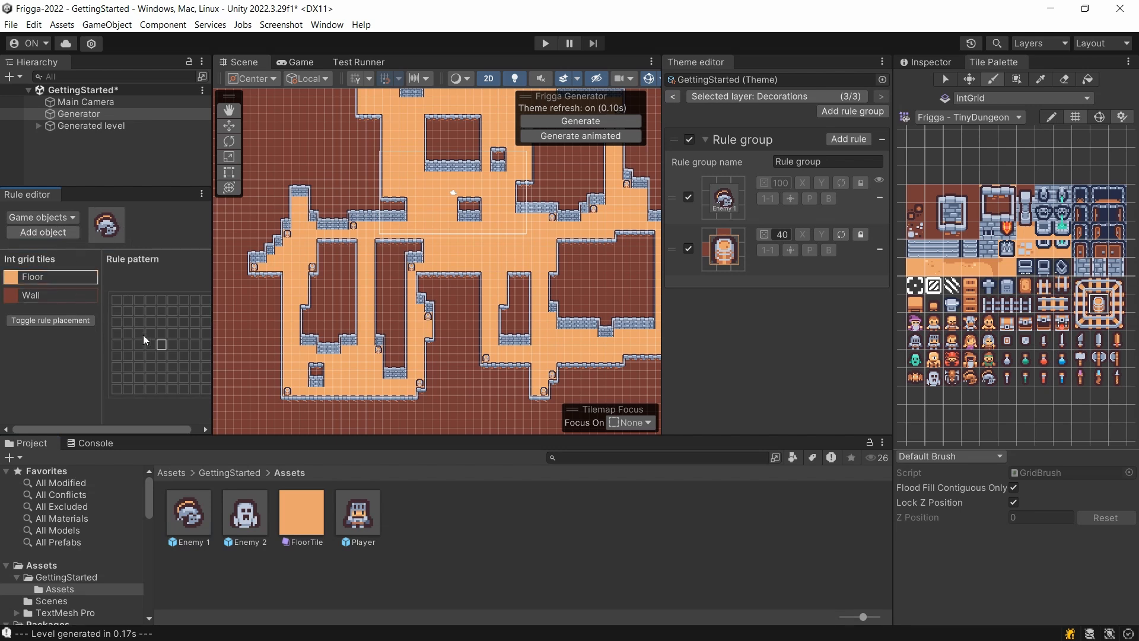
pyautogui.click(162, 345)
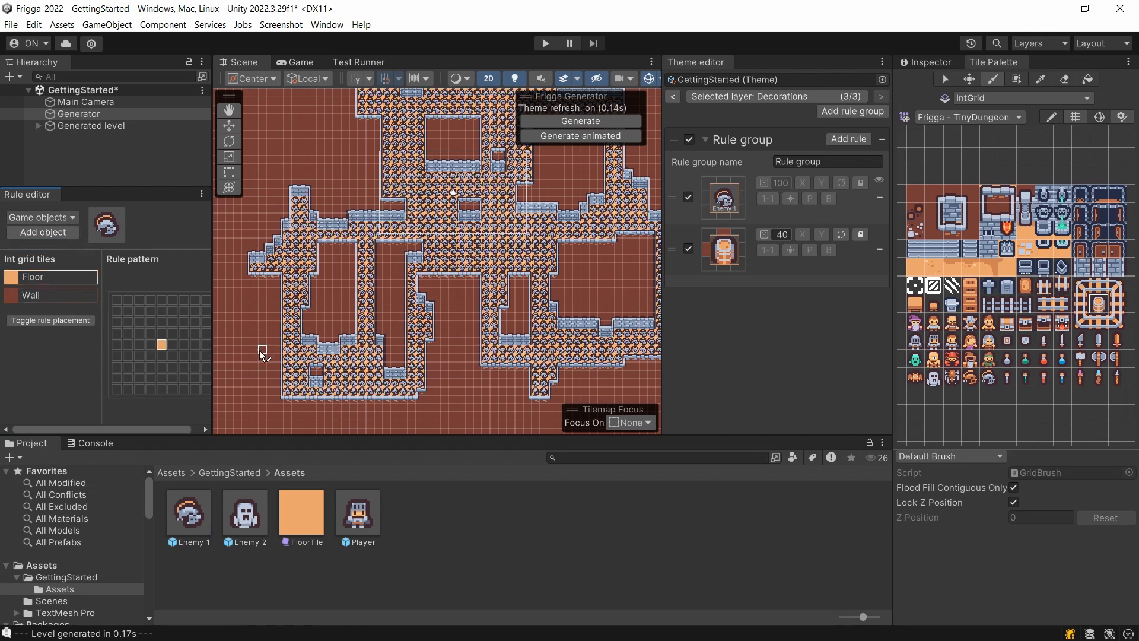
# Enable blue noise on the Enemy 1 rule and set its distance to 7
pyautogui.scroll(4, 258, 353)
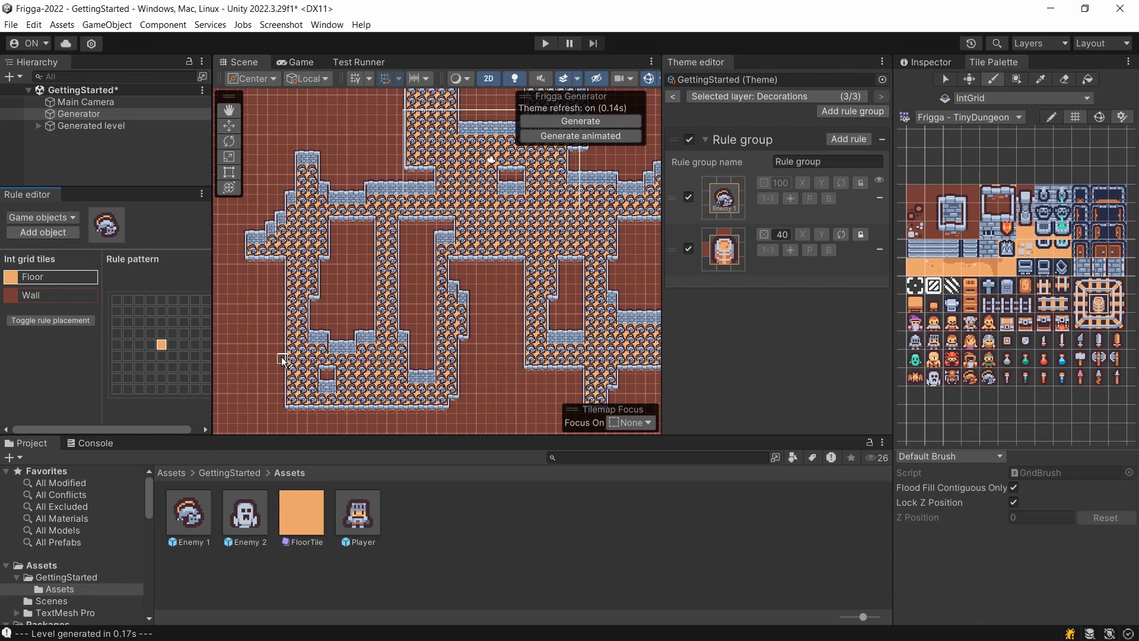
pyautogui.click(829, 200)
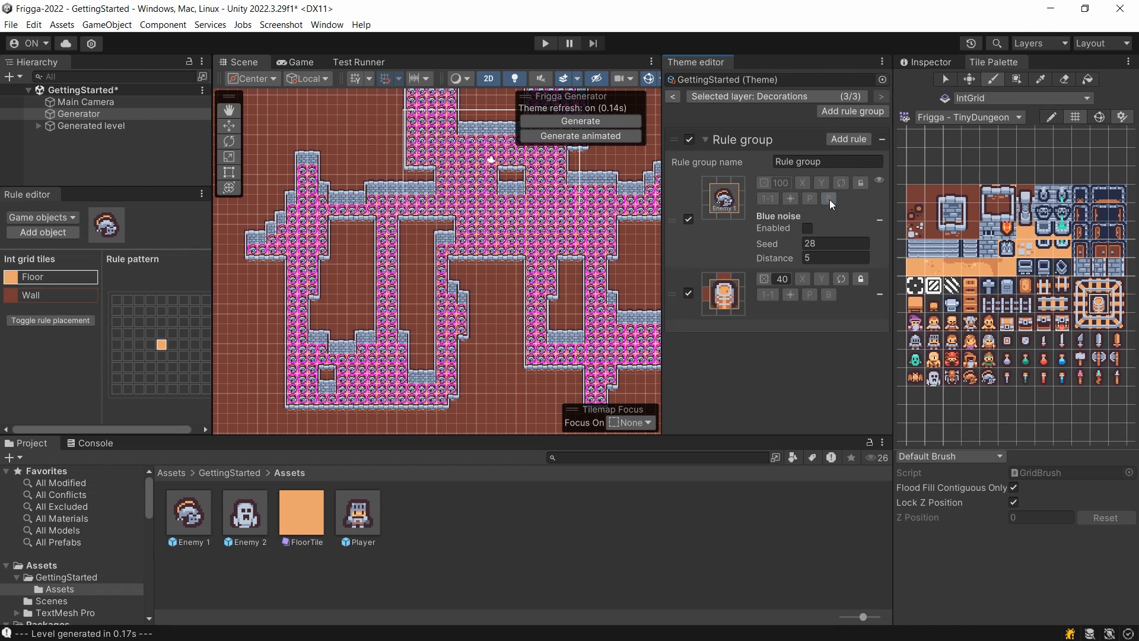
pyautogui.click(808, 227)
pyautogui.write('7')
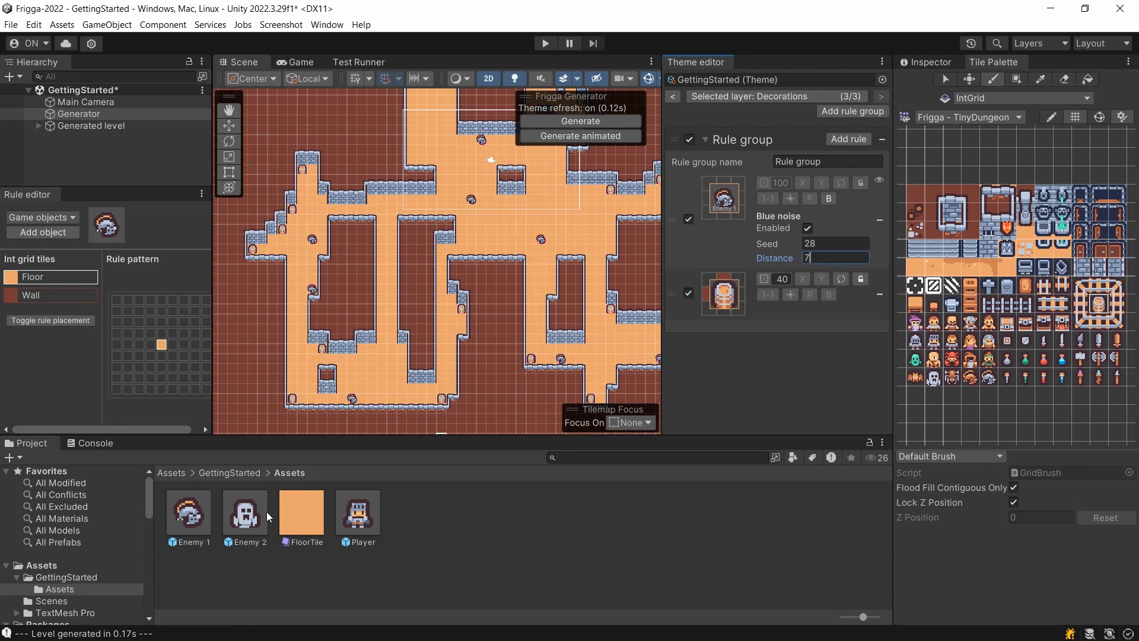
# Add the Enemy 2 prefab as a second output object of the enemy rule
pyautogui.moveTo(265, 512); pyautogui.dragTo(139, 233)
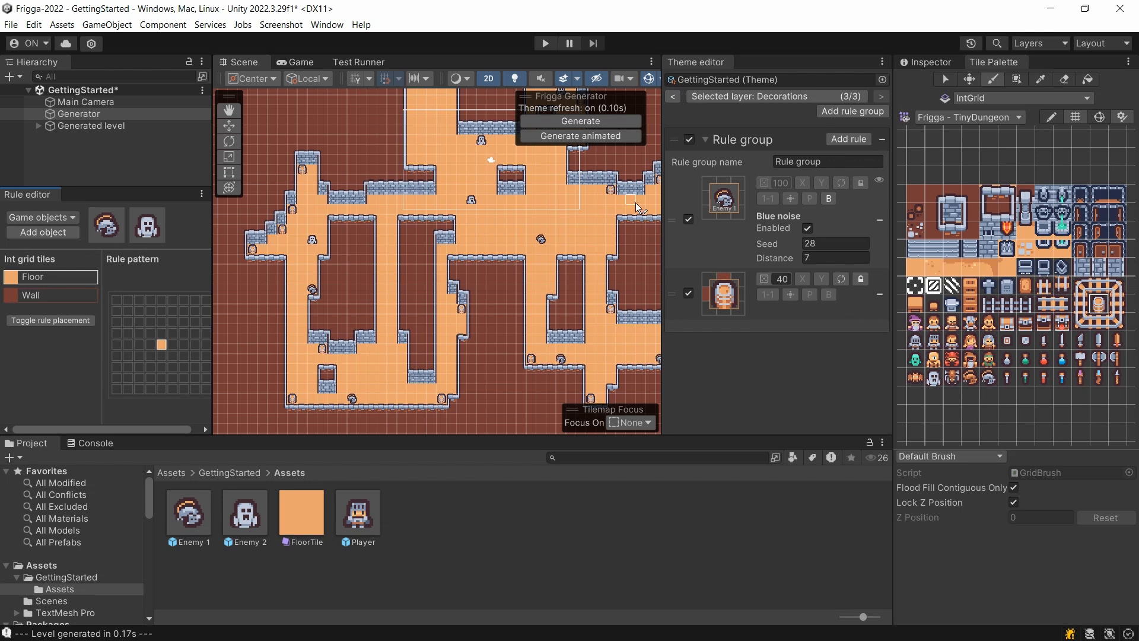
# Add a Decorations rule that outputs the grey spikes tile, with Floor in the center of its pattern
pyautogui.click(847, 139)
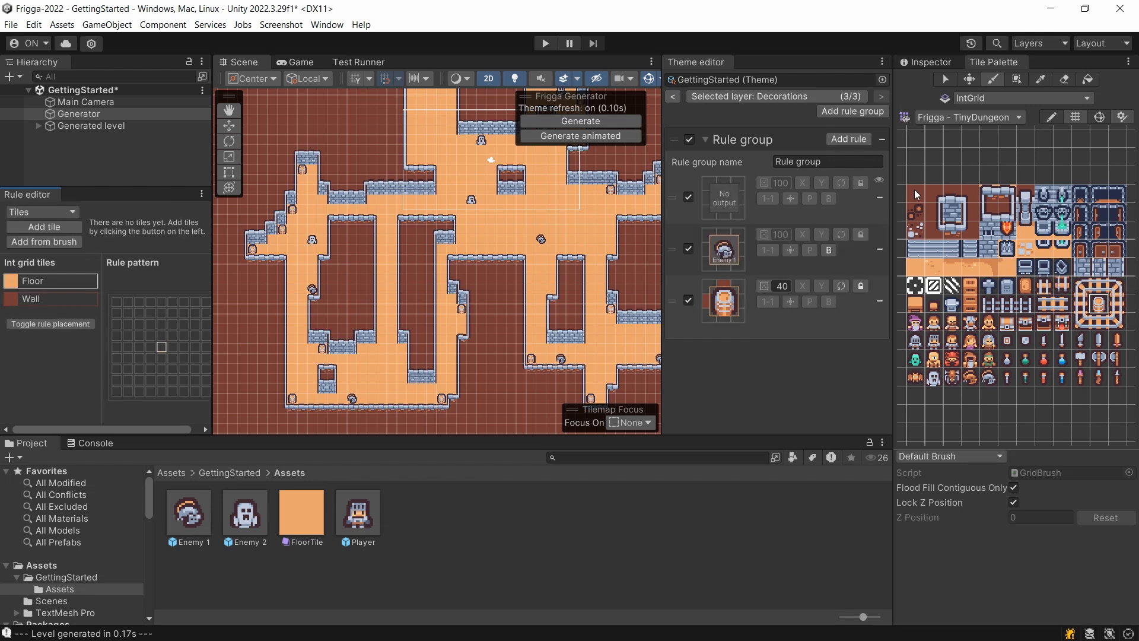
pyautogui.click(1007, 249)
pyautogui.click(54, 243)
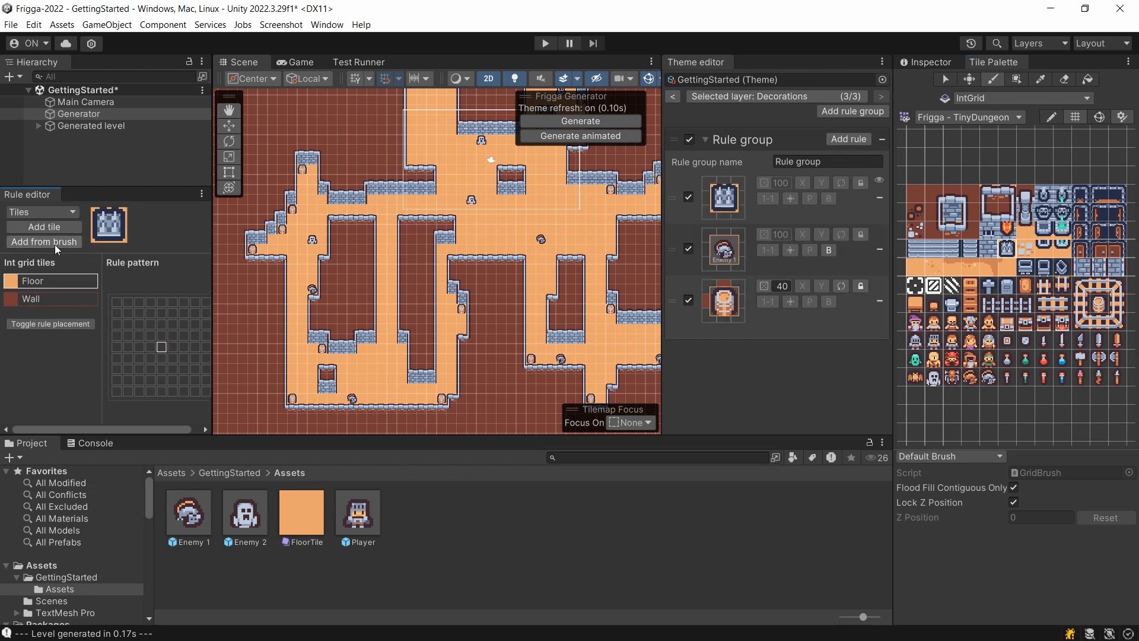
pyautogui.click(161, 347)
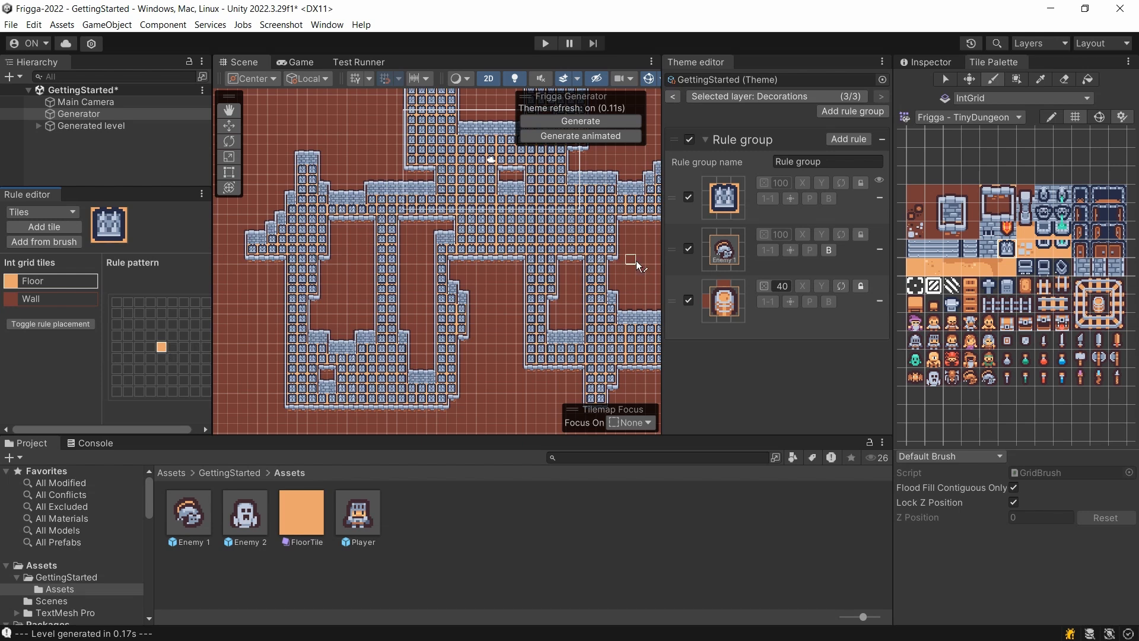
# Try a modulo of 2 on X and Y for the spikes rule, resetting both to 1
pyautogui.click(767, 198)
pyautogui.click(808, 229)
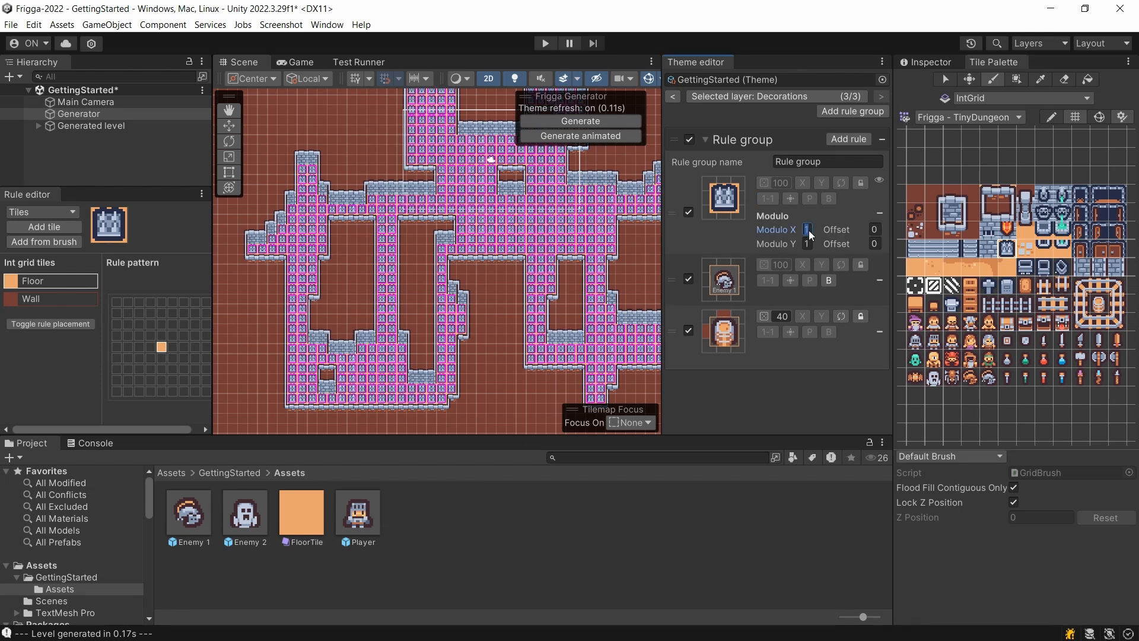
pyautogui.write('2')
pyautogui.click(808, 244)
pyautogui.write('2')
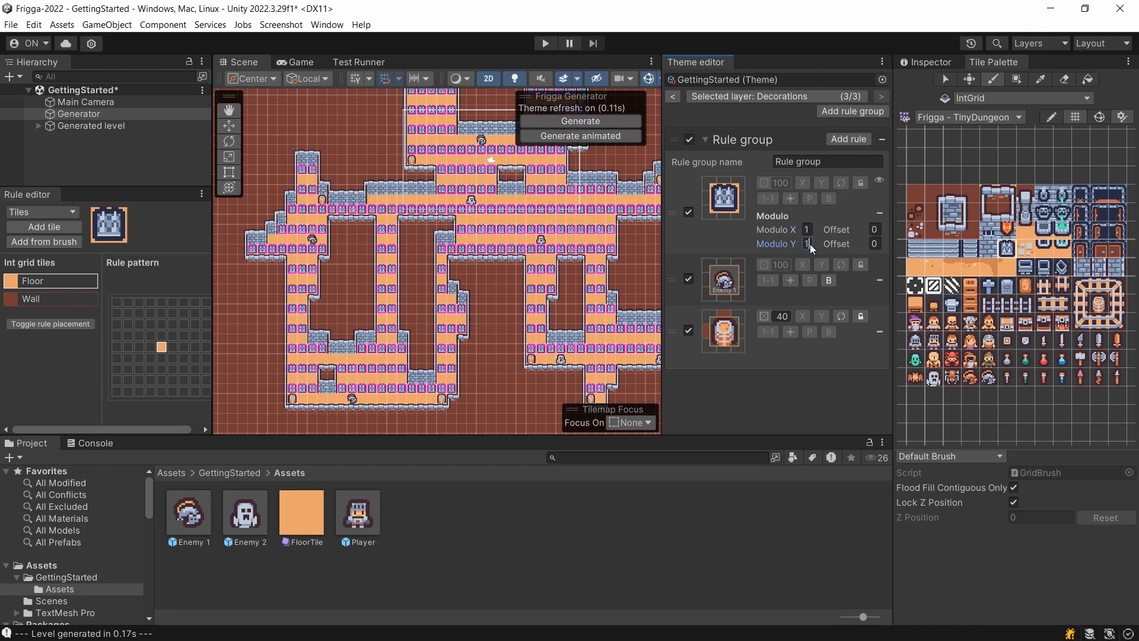
pyautogui.click(767, 199)
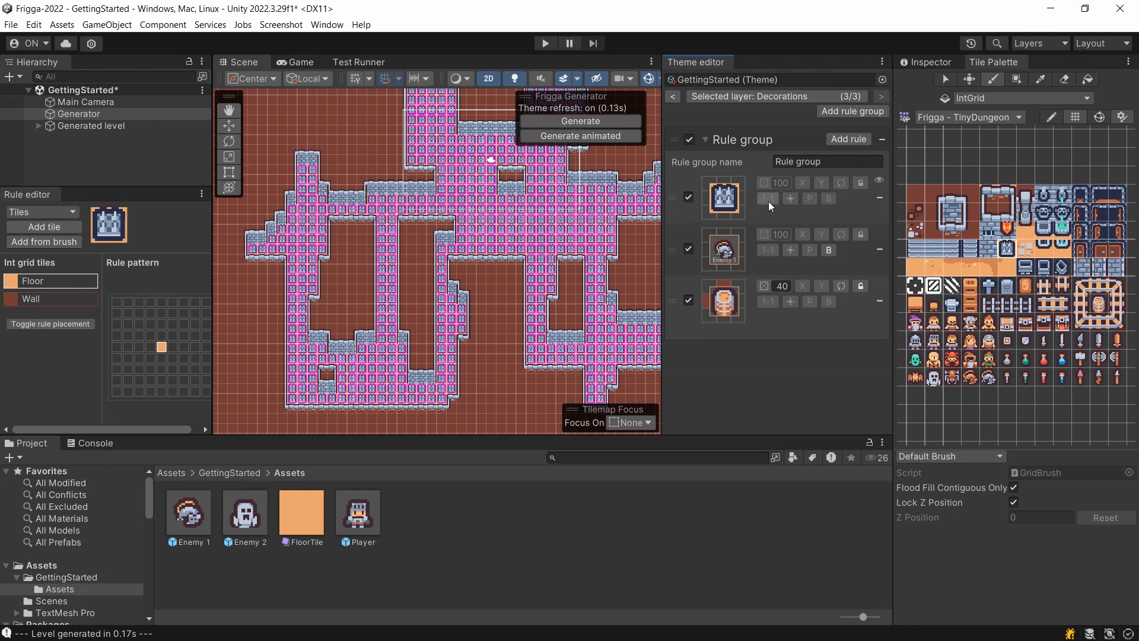
# Enable Perlin noise on the spikes rule and set its scale to 99, trying 20 first
pyautogui.click(810, 198)
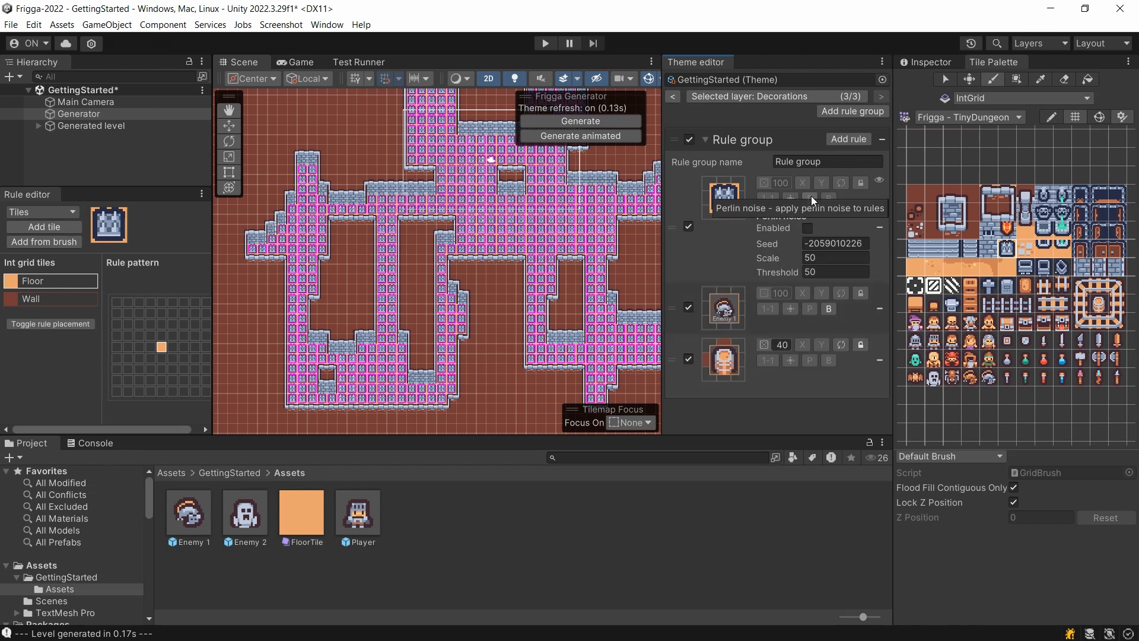
pyautogui.click(808, 228)
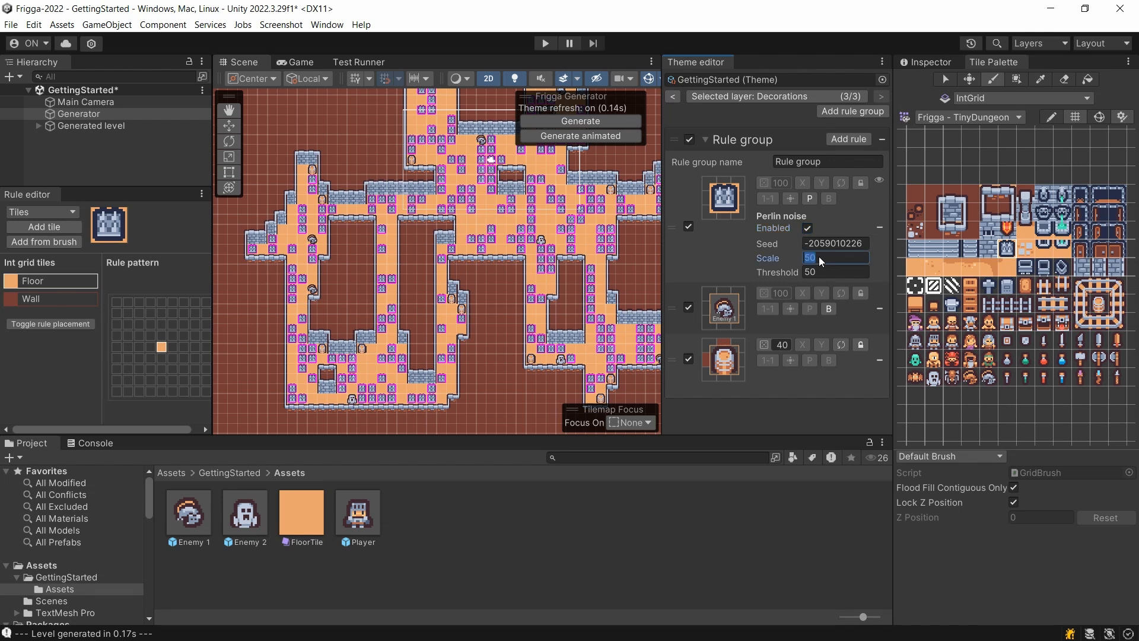
pyautogui.write('20')
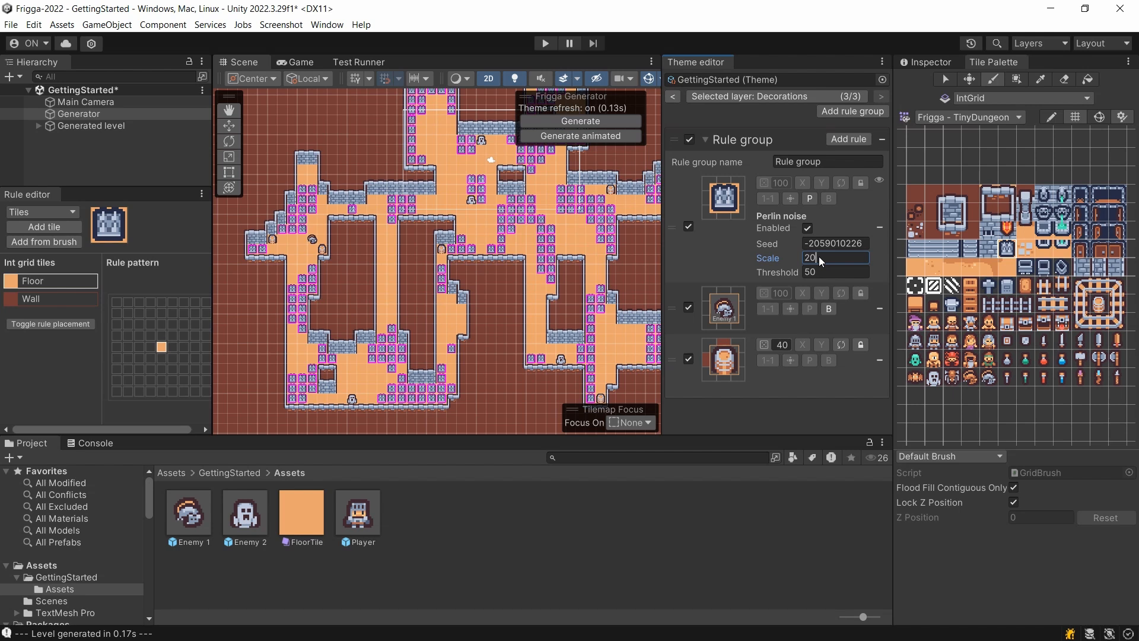
pyautogui.press('BackSpace')
pyautogui.write('99')
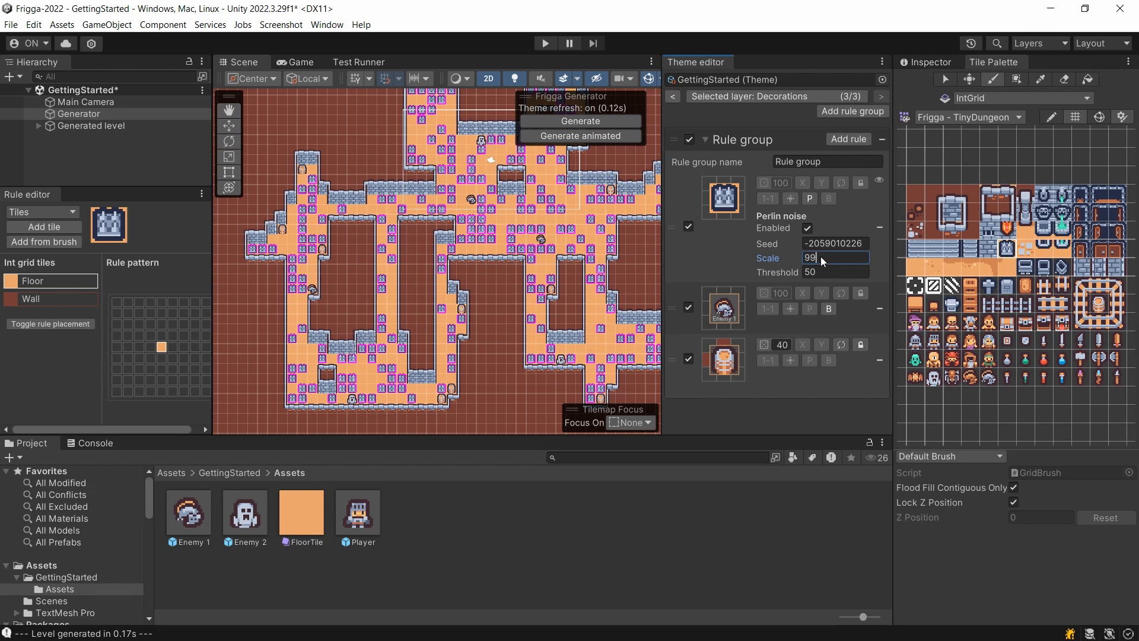
# Try Perlin noise thresholds of 80 and 20 on the spikes rule, and return the threshold to 50
pyautogui.click(801, 271)
pyautogui.write('80')
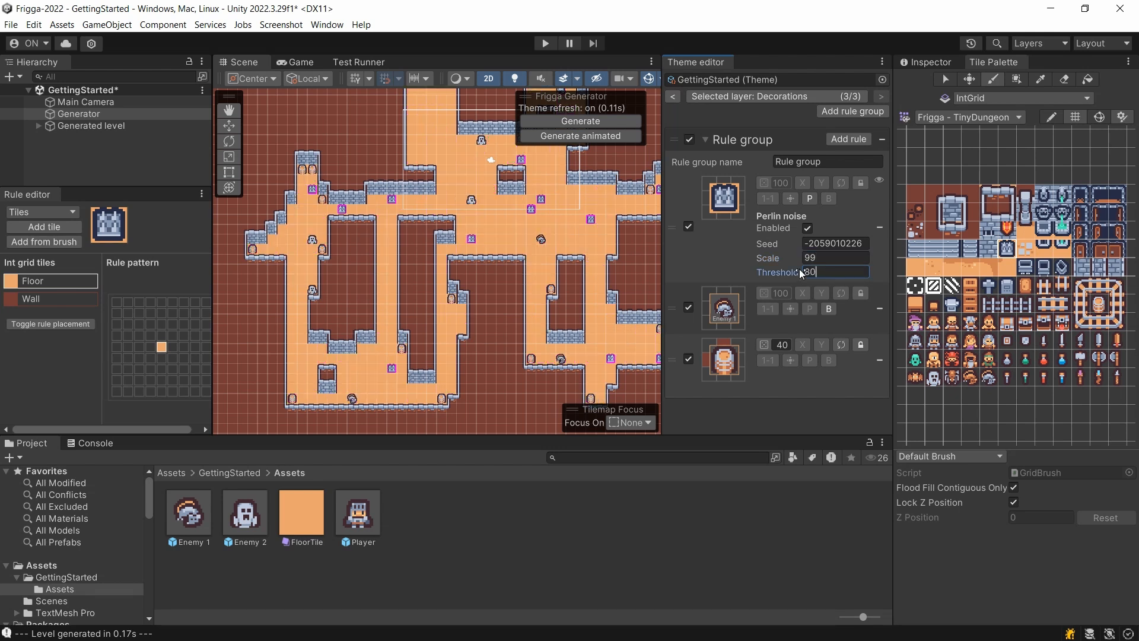
pyautogui.press('BackSpace')
pyautogui.press('BackSpace')
pyautogui.write('20')
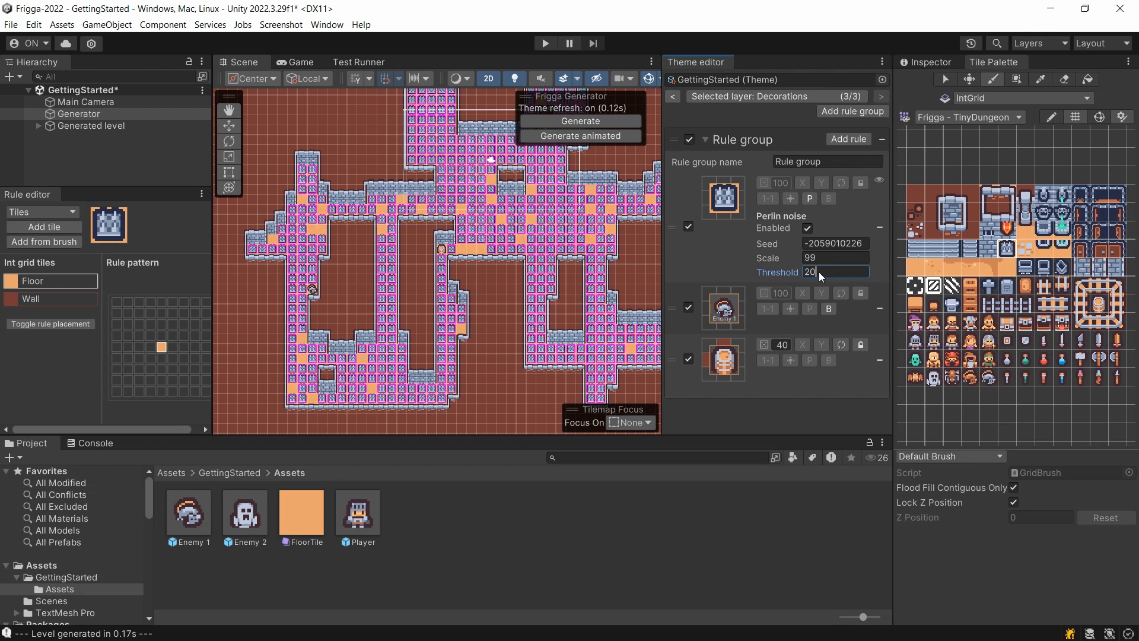
pyautogui.press('BackSpace')
pyautogui.press('BackSpace')
pyautogui.write('50')
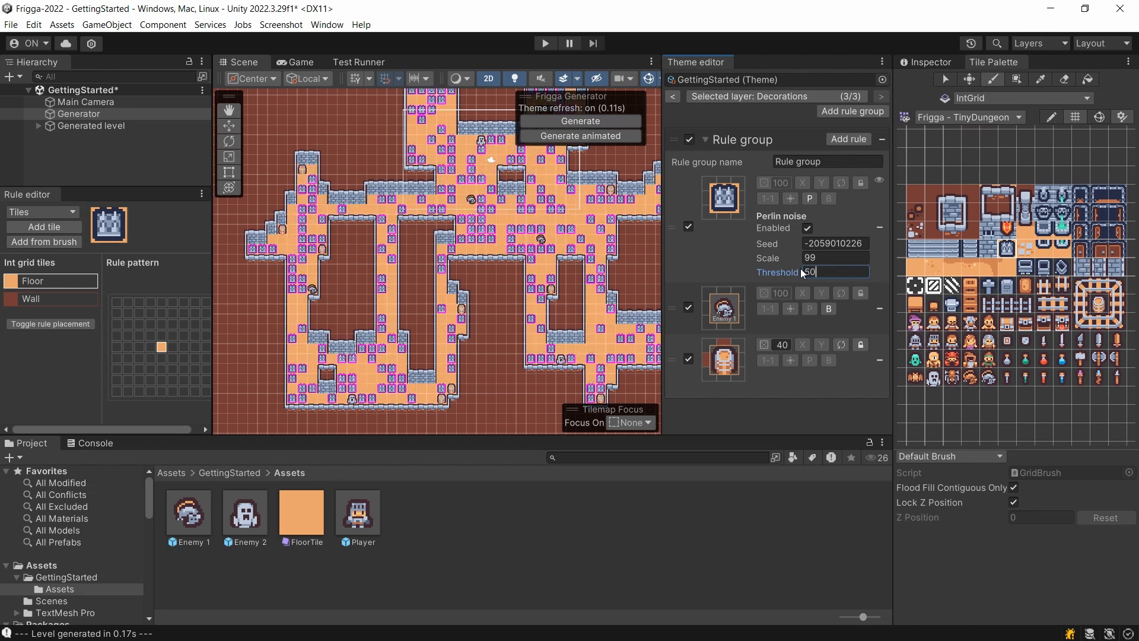
# Display the spikes rule's Transform settings and set its offset and rotation values to 0
pyautogui.scroll(5, 558, 326)
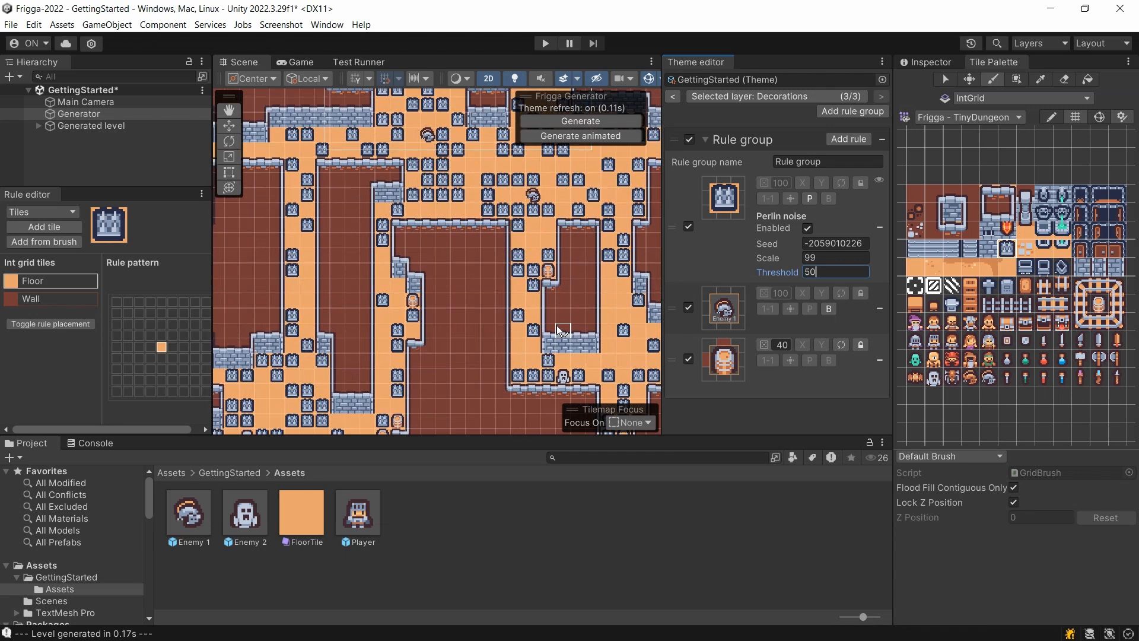
pyautogui.click(791, 200)
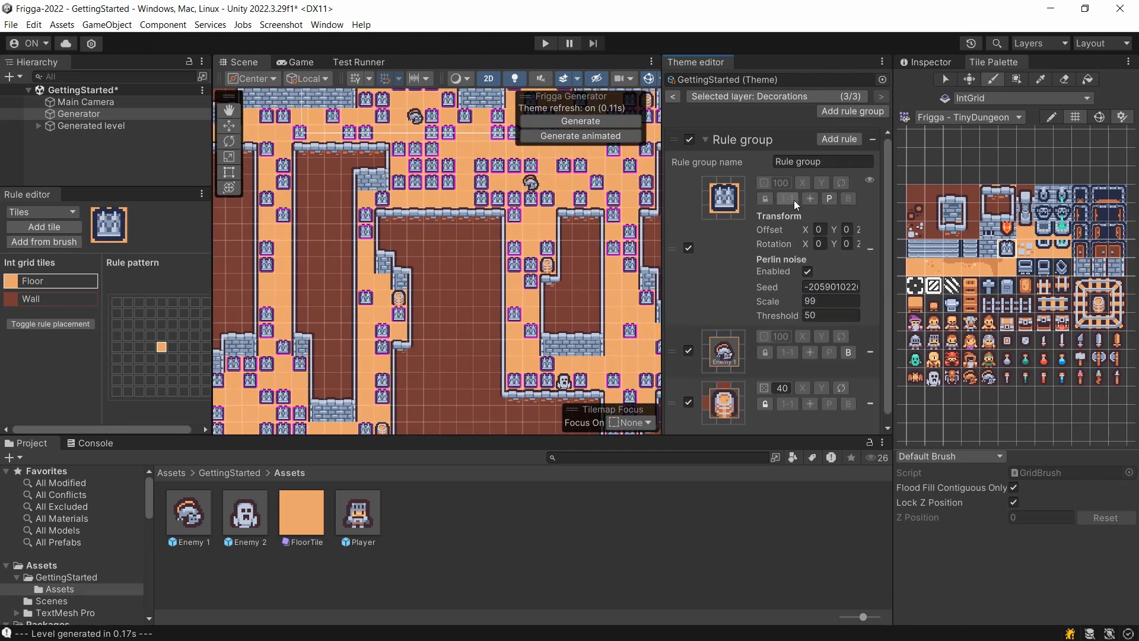
pyautogui.moveTo(893, 238); pyautogui.dragTo(943, 245)
pyautogui.moveTo(699, 267); pyautogui.dragTo(675, 268)
pyautogui.moveTo(817, 231)
pyautogui.mouseDown()
pyautogui.moveTo(841, 233)
pyautogui.moveTo(830, 245)
pyautogui.mouseUp()
pyautogui.click(833, 231)
pyautogui.write('0')
pyautogui.click(866, 231)
pyautogui.write('0')
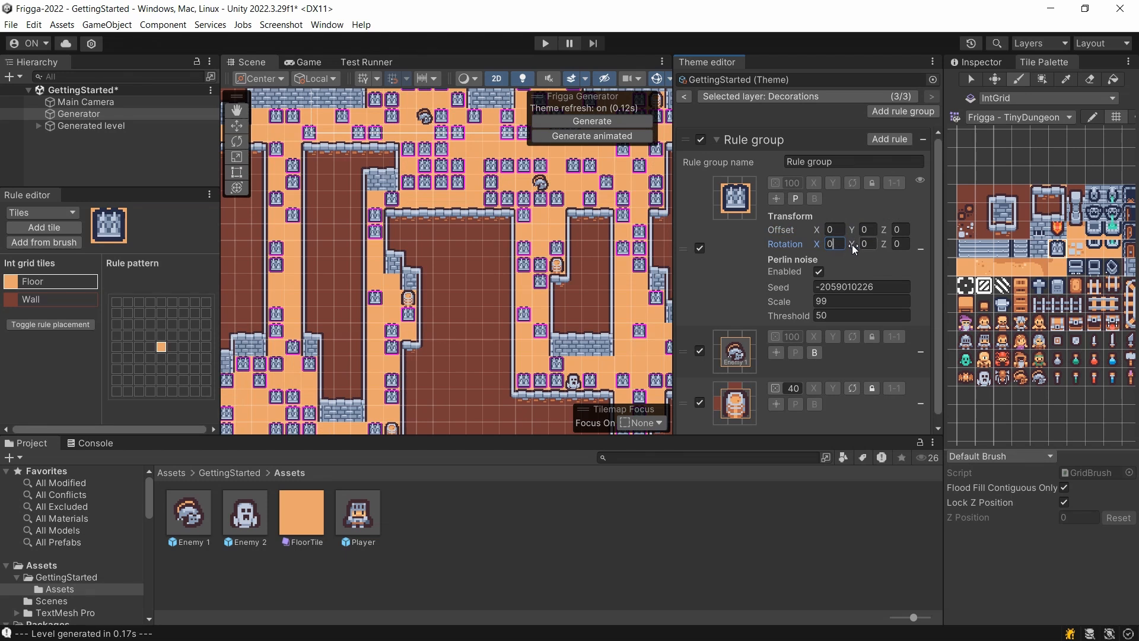
pyautogui.write('0')
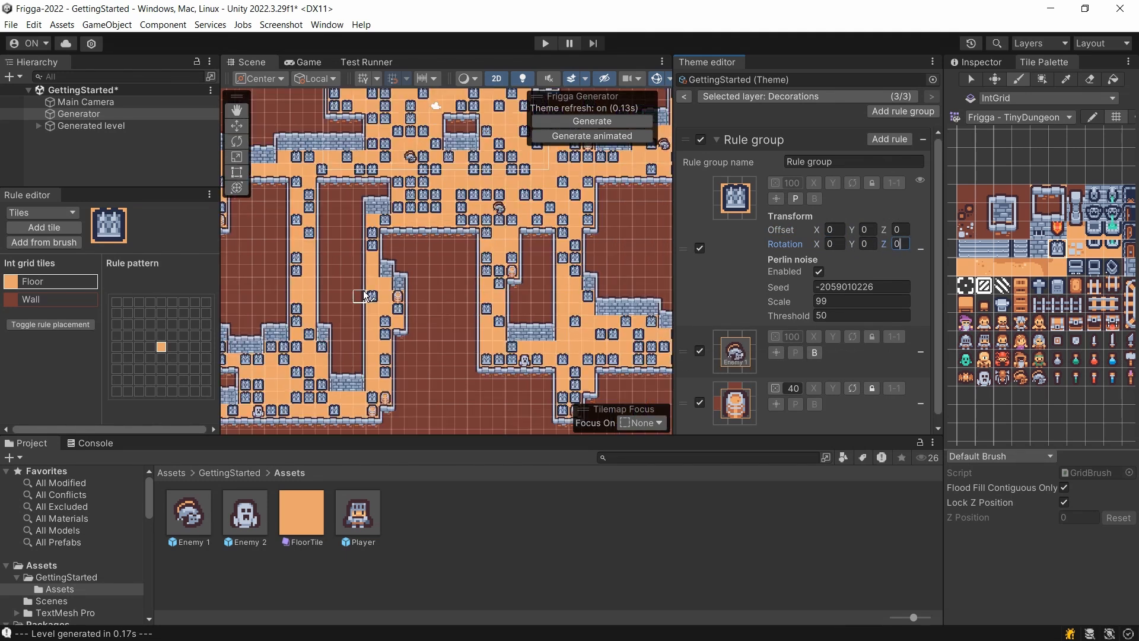
# Disable the spikes rule, and switch the whole Decorations rule group off and back on
pyautogui.scroll(-3, 363, 290)
pyautogui.click(700, 248)
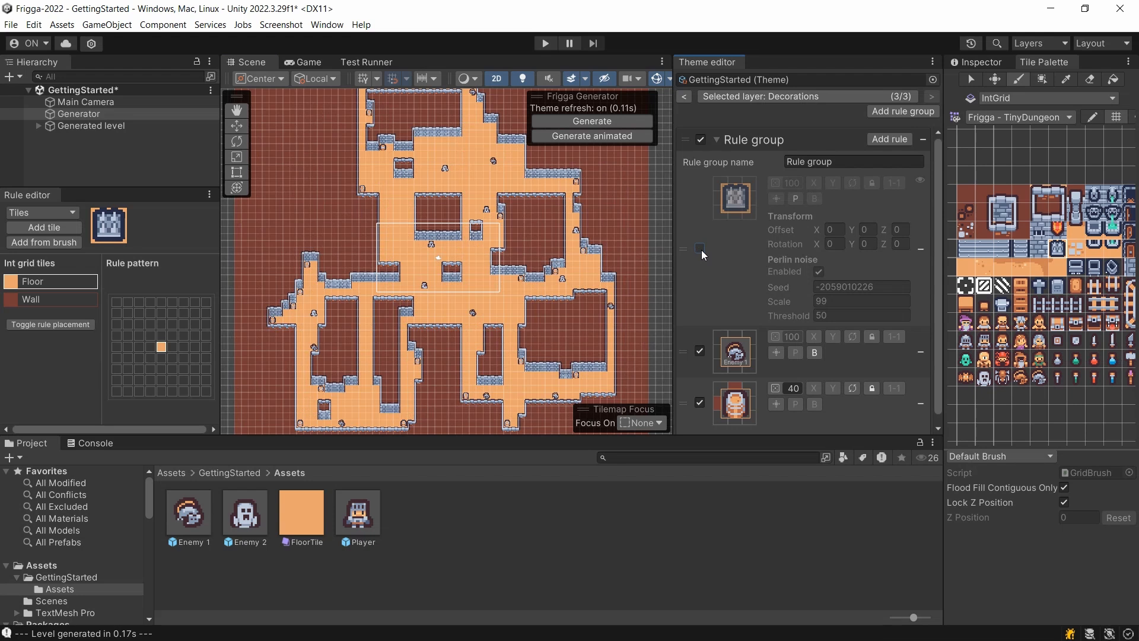
pyautogui.click(701, 139)
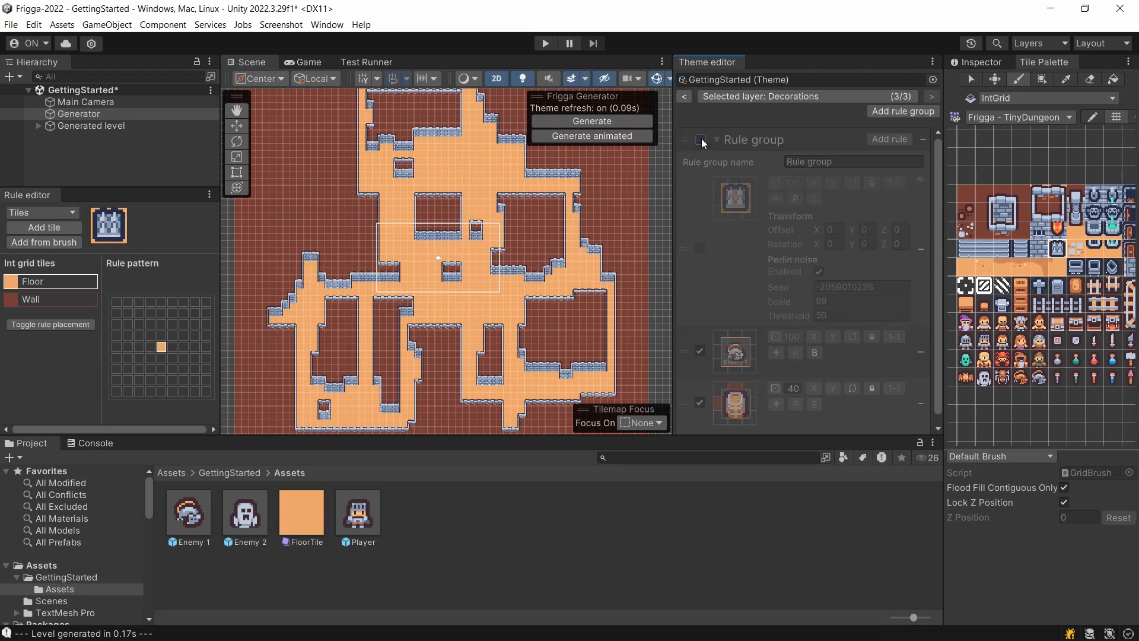
pyautogui.click(702, 139)
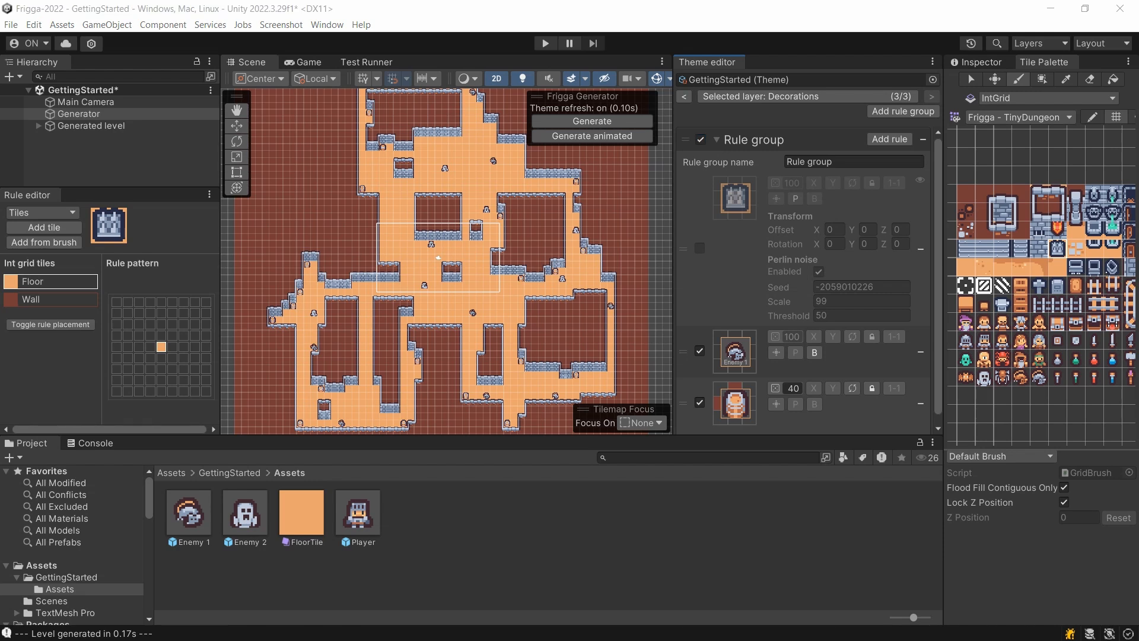
# Enable Spawn in the generator's Walker - Spawn and Exit settings
pyautogui.click(977, 62)
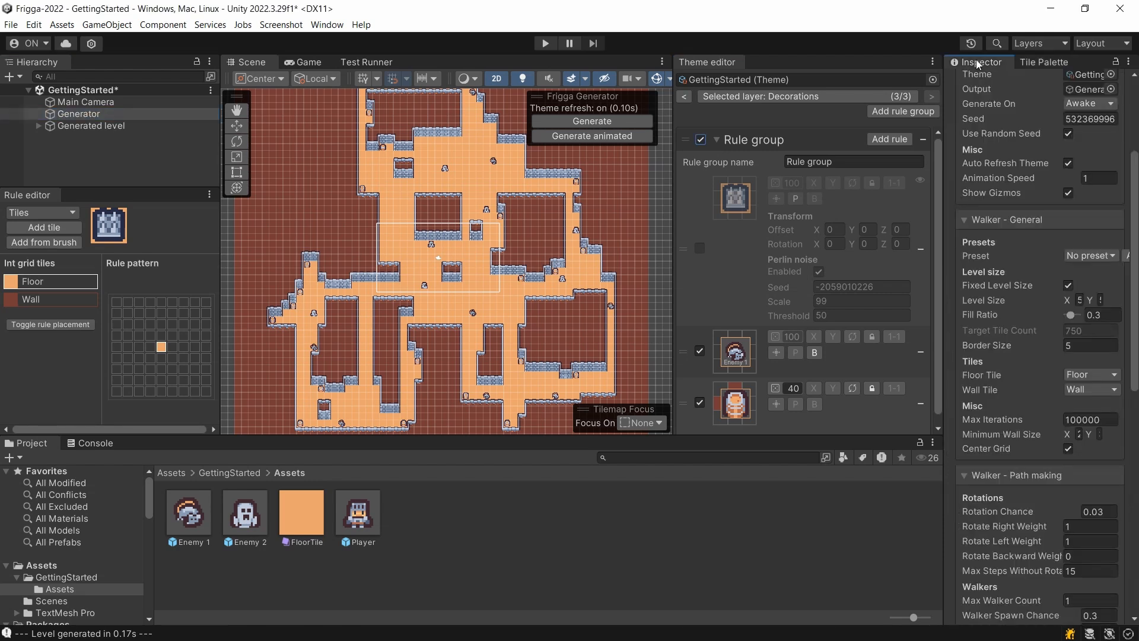
pyautogui.moveTo(944, 219); pyautogui.dragTo(906, 219)
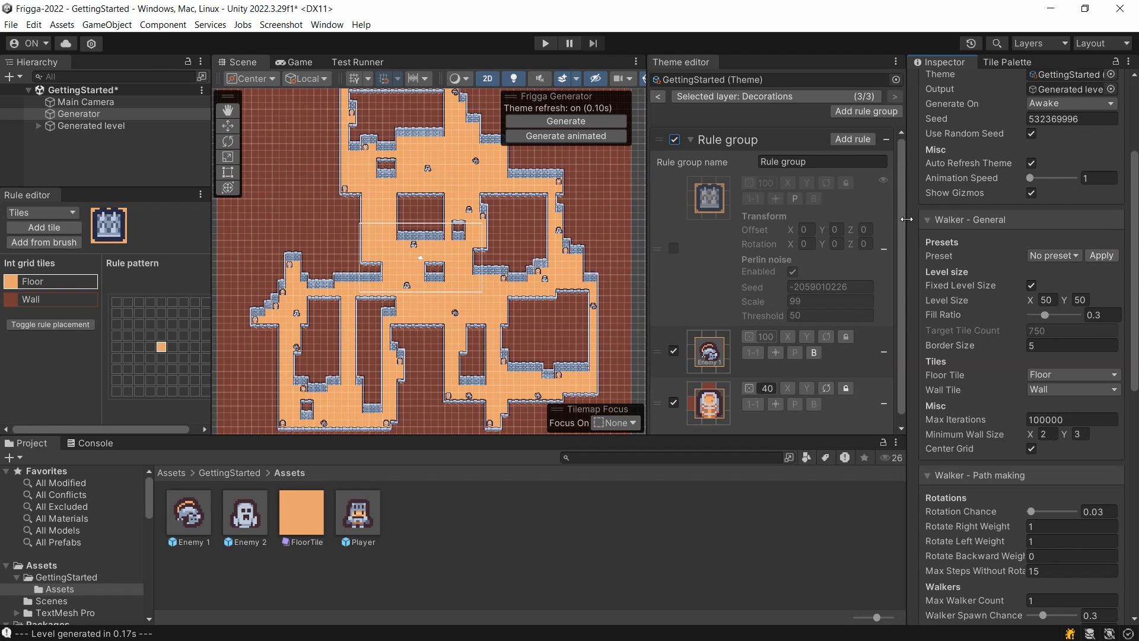
pyautogui.scroll(-10, 1066, 290)
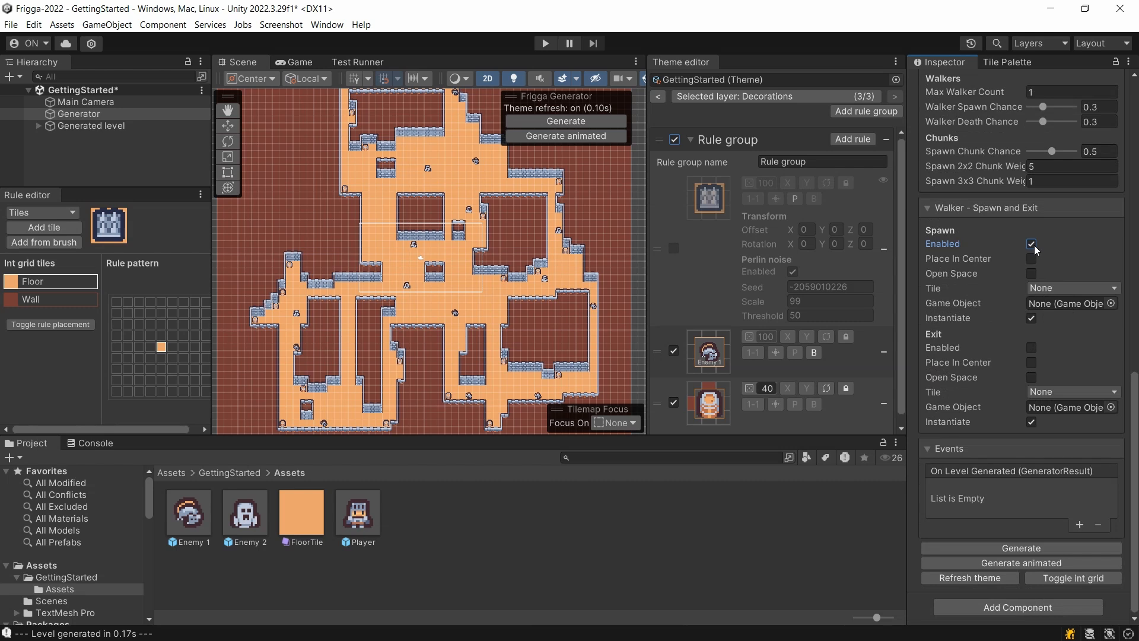
# Place the Player prefab in the GettingStarted scene
pyautogui.moveTo(359, 515); pyautogui.dragTo(98, 159)
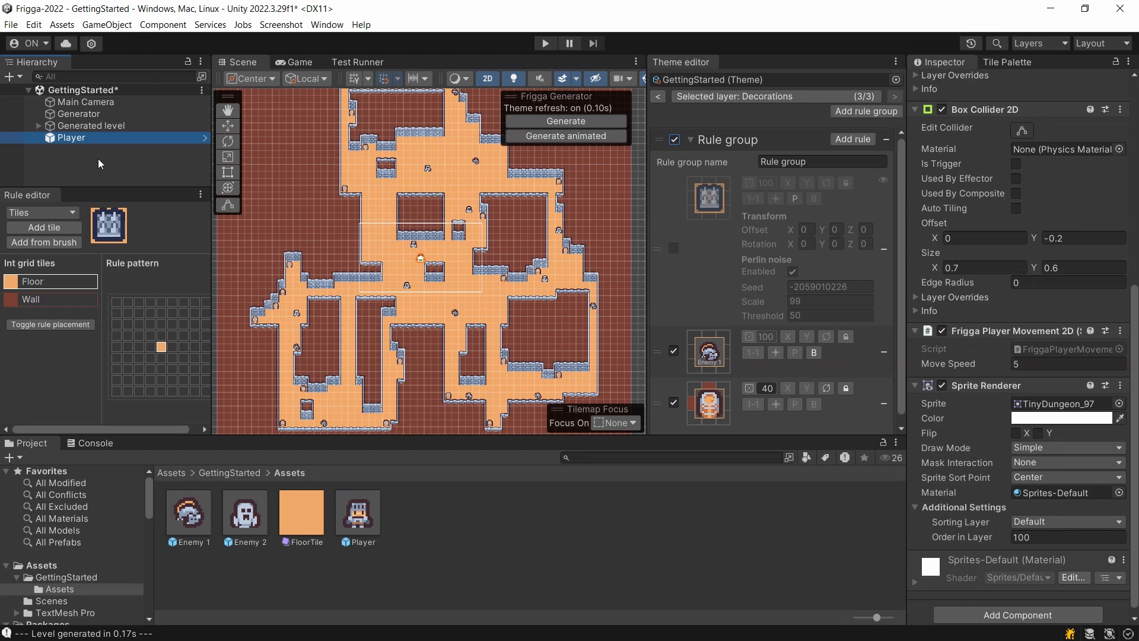
# Add a Pixel Perfect Camera with 16 asset pixels per unit to Main Camera, and make the camera a child of Player
pyautogui.click(68, 102)
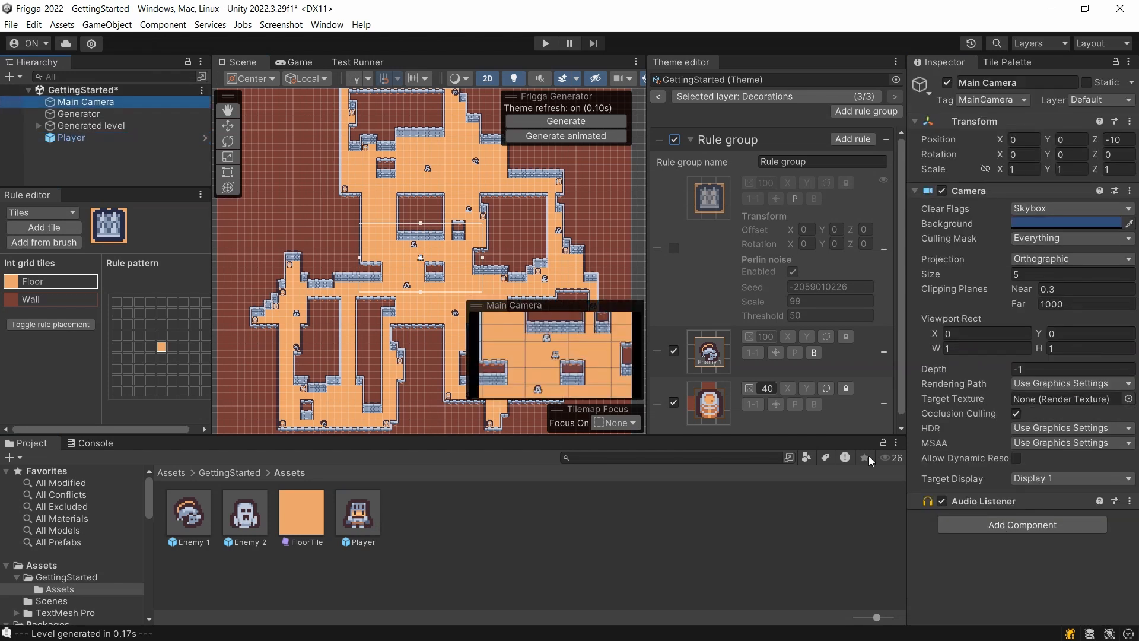
pyautogui.click(991, 521)
pyautogui.write('pixel')
pyautogui.click(1020, 450)
pyautogui.click(1056, 536)
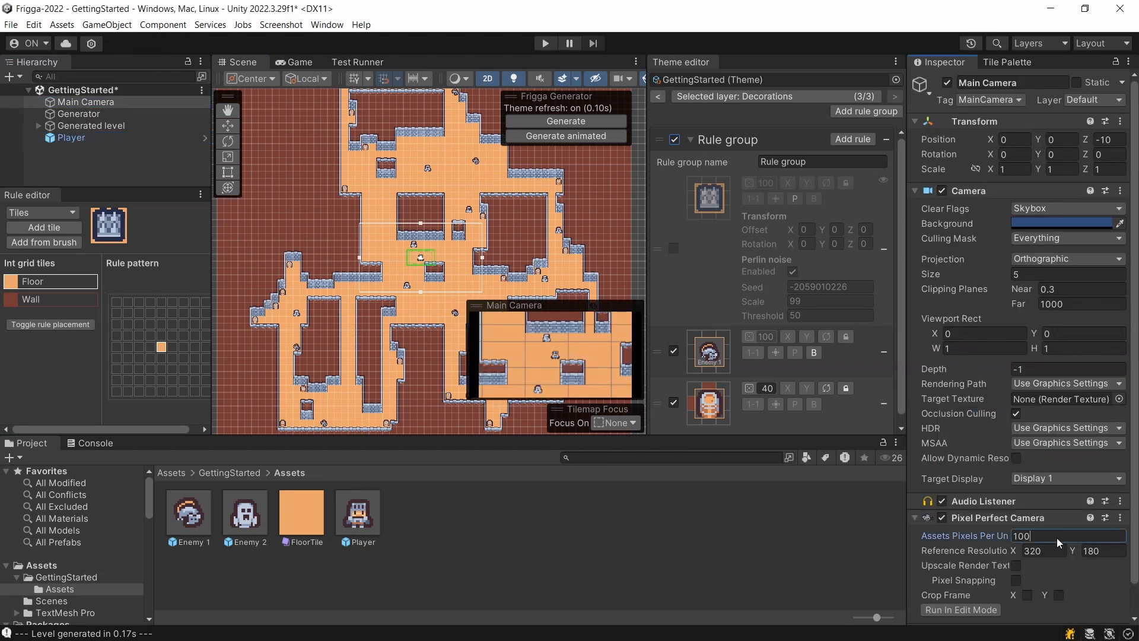
pyautogui.write('16')
pyautogui.moveTo(105, 103); pyautogui.dragTo(88, 138)
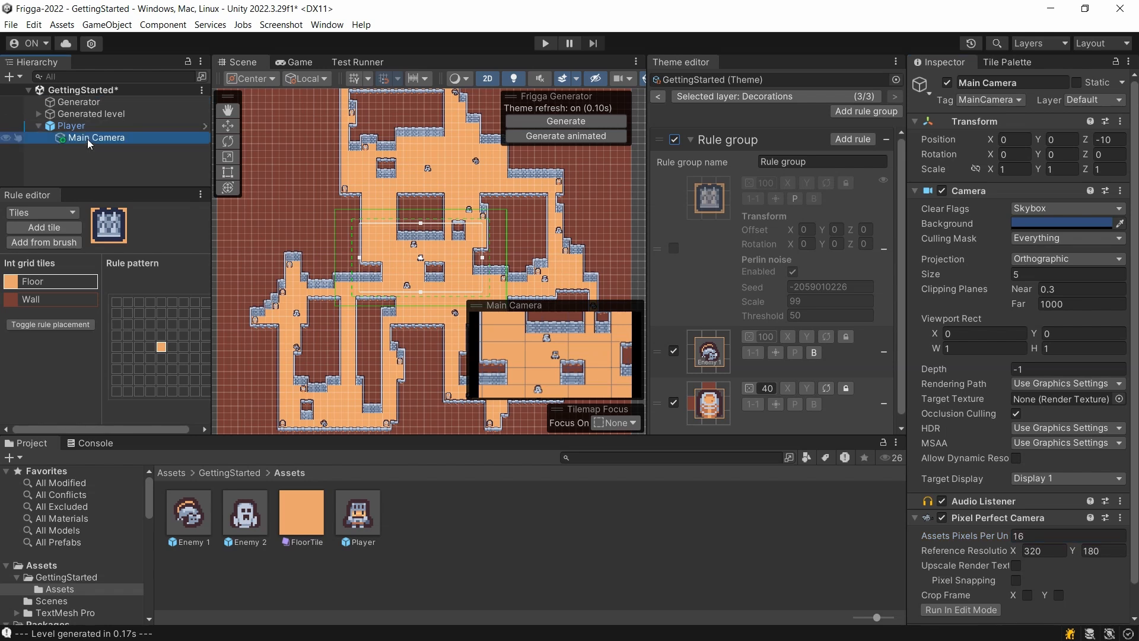
# Configure the generator's spawn with Place In Center and Open Space on, Player as its game object, and Instantiate off
pyautogui.click(93, 103)
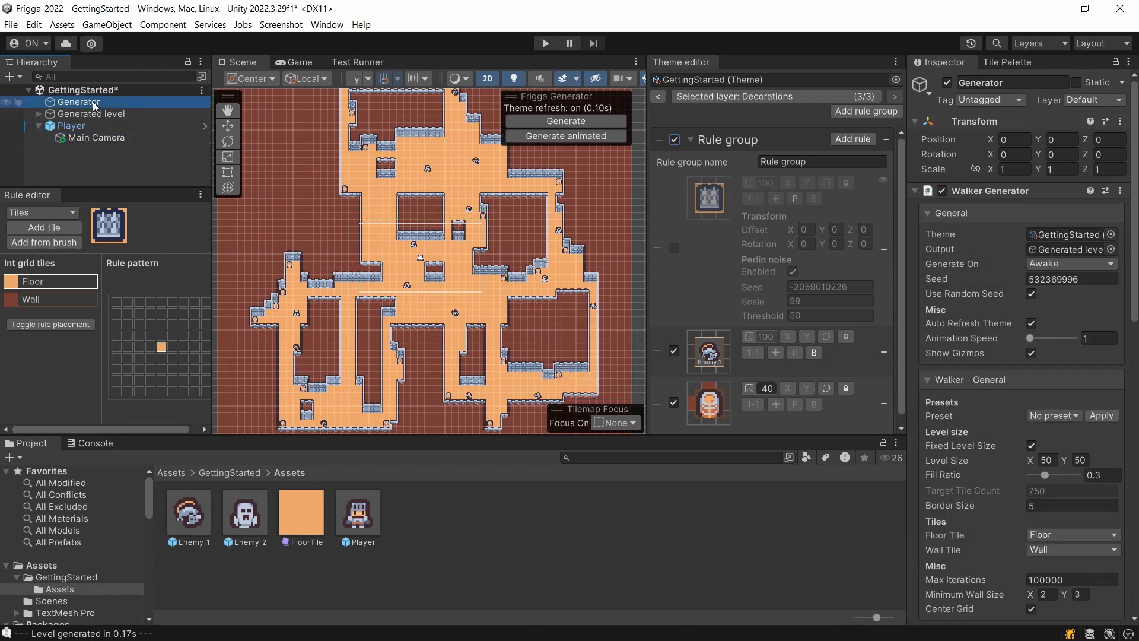
pyautogui.scroll(-9, 1009, 463)
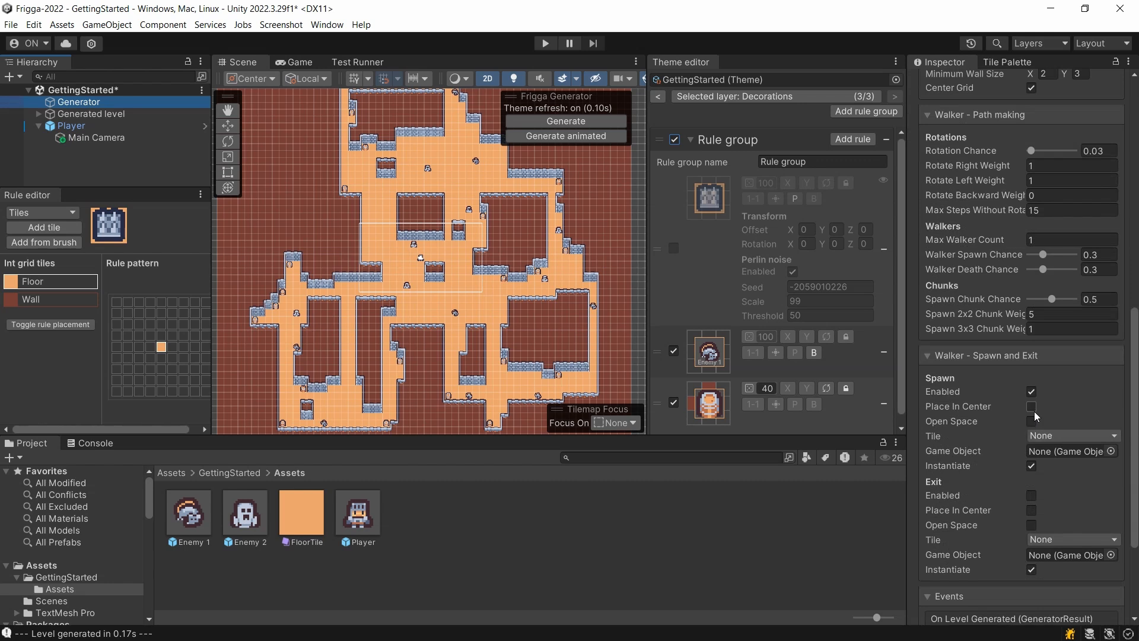
pyautogui.click(1032, 406)
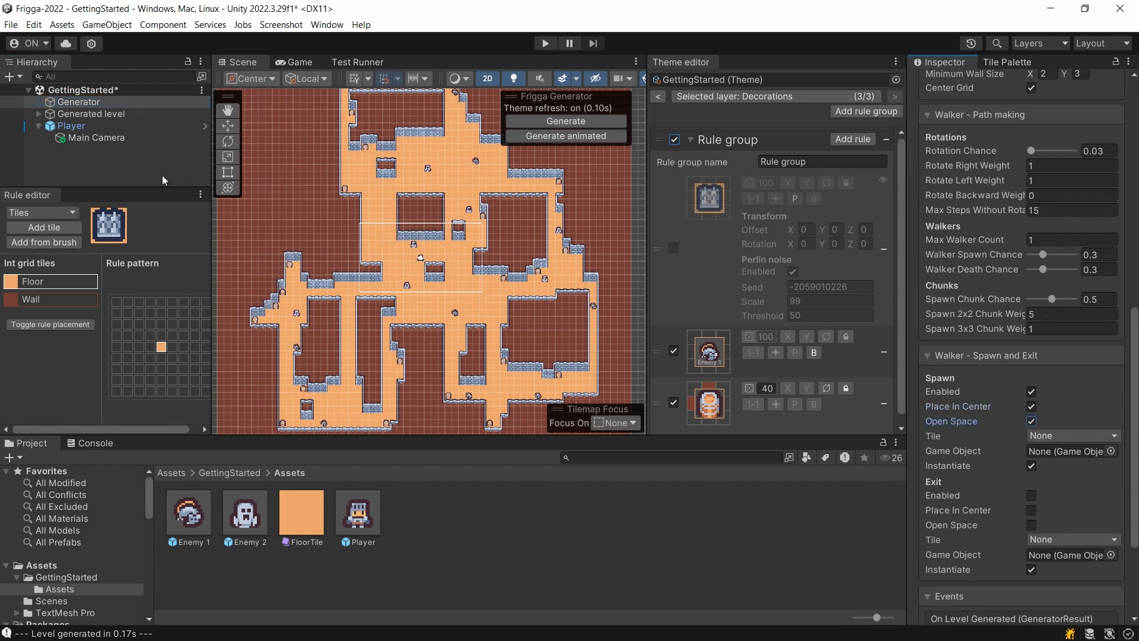
pyautogui.moveTo(897, 379); pyautogui.dragTo(1045, 453)
pyautogui.click(1032, 465)
# Play the scene and walk the player around the generated level with the Game view scaled to 2x, and stop playing
pyautogui.hotkey('ctrl', 'p')
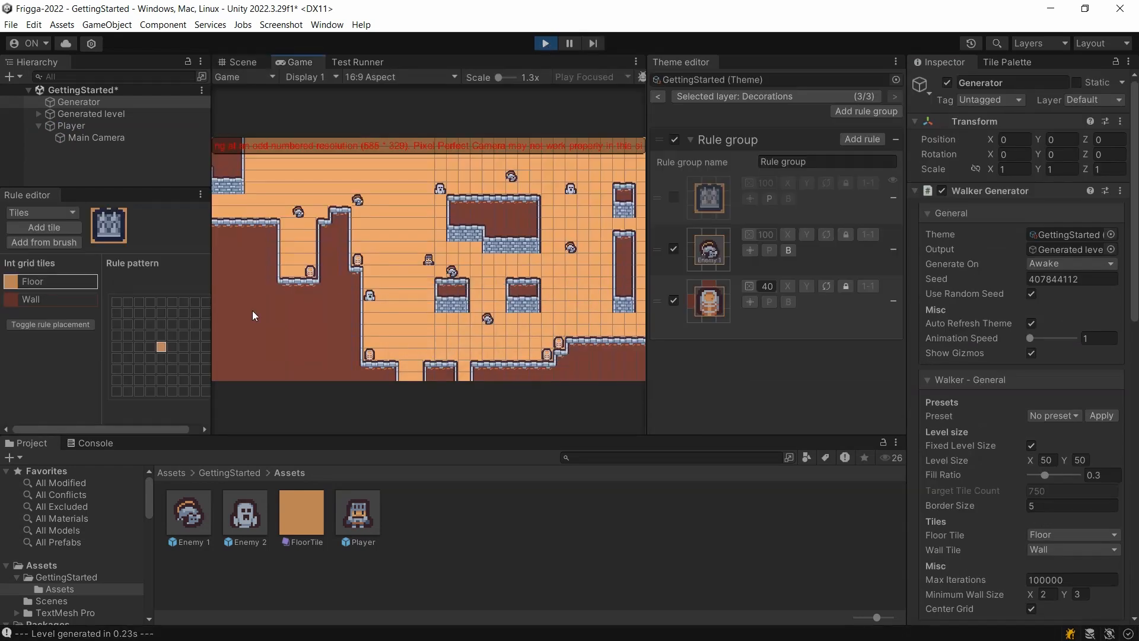
pyautogui.press('s')
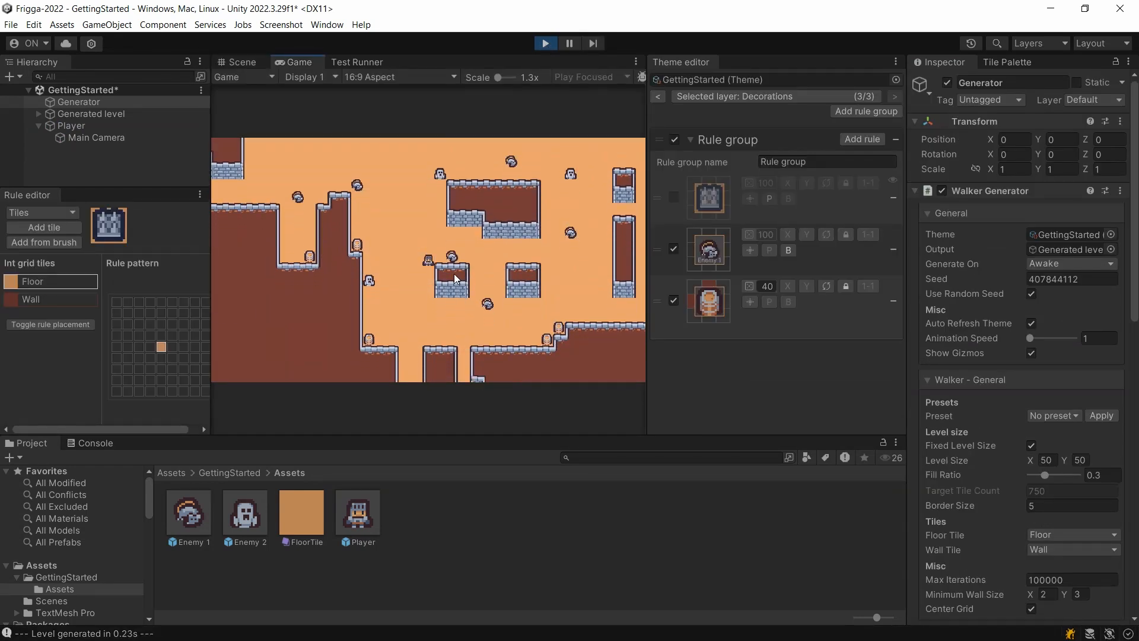
pyautogui.press('a')
pyautogui.press('w')
pyautogui.press('a')
pyautogui.click(502, 78)
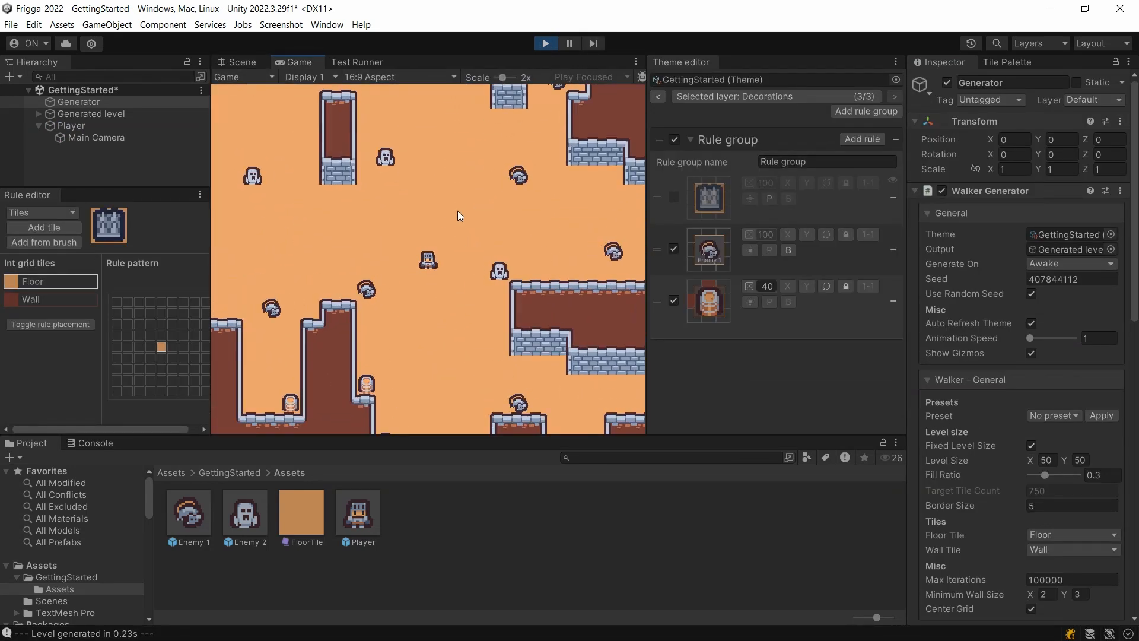
pyautogui.press('w')
pyautogui.press('a')
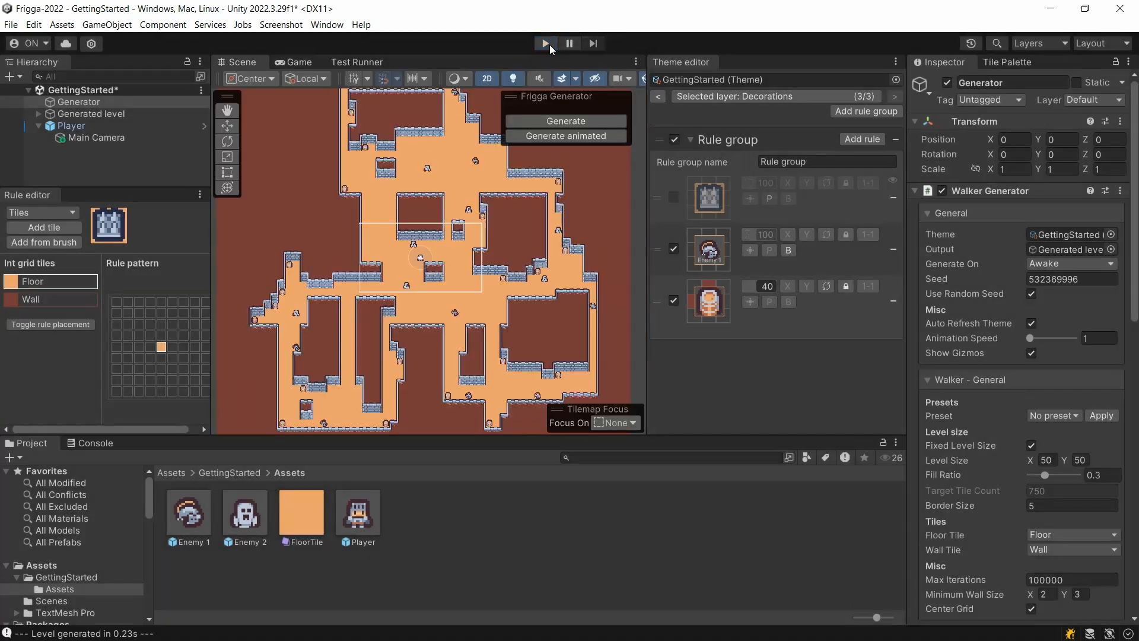
# Add an int grid tile named Spawn to the GettingStarted theme and give it a bright magenta colour
pyautogui.click(550, 45)
pyautogui.doubleClick(1057, 240)
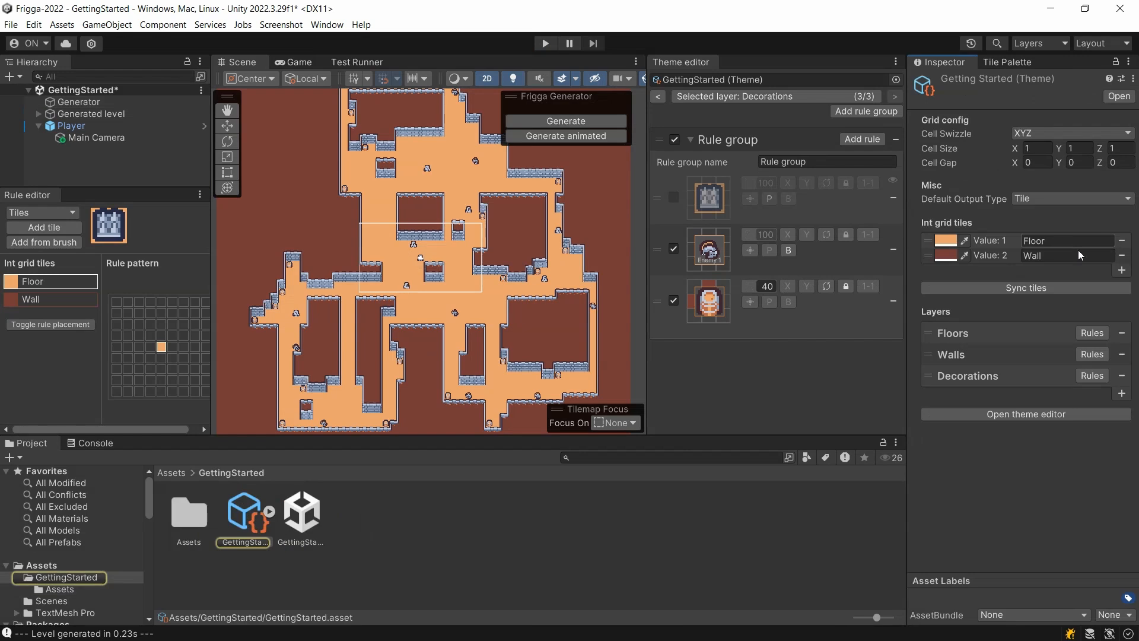
pyautogui.click(1121, 272)
pyautogui.write('Spawn')
pyautogui.click(944, 271)
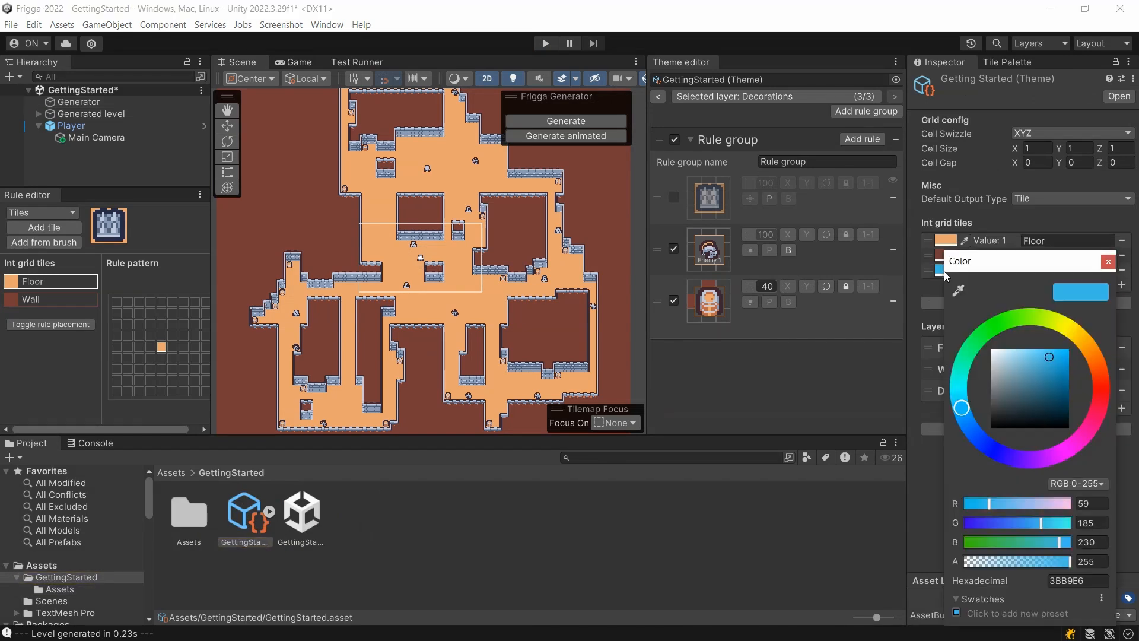
pyautogui.click(1074, 444)
pyautogui.click(1052, 358)
pyautogui.moveTo(1053, 358); pyautogui.dragTo(1053, 351)
pyautogui.press('Return')
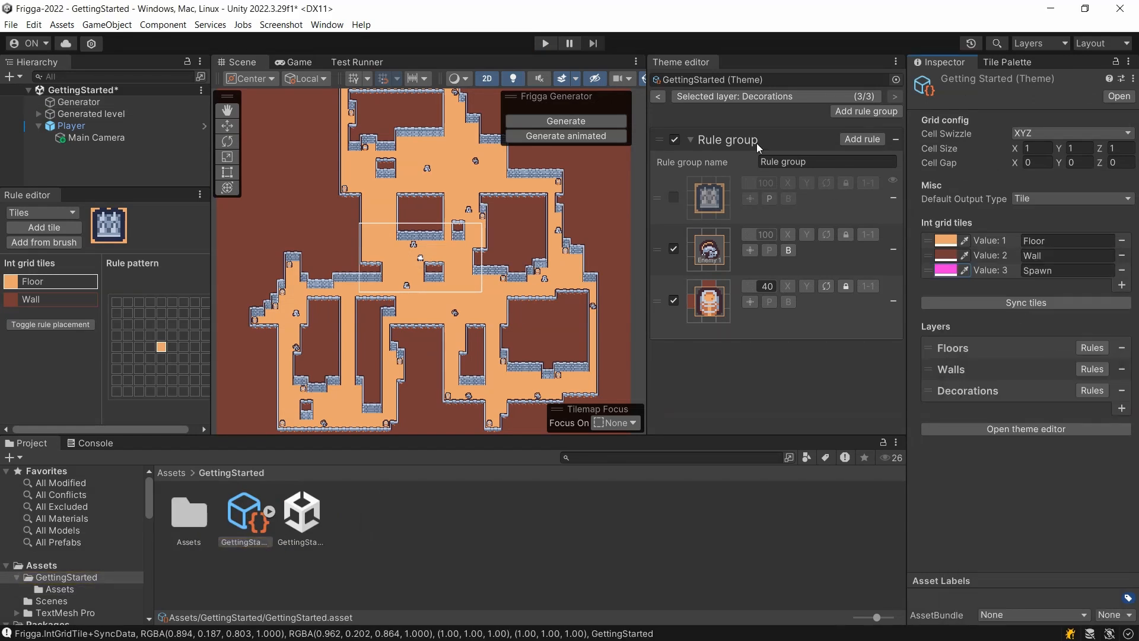
# Add a rule to the Floors layer that matches a centred Spawn tile and outputs the plain orange floor tile from the TinyDungeon palette
pyautogui.click(661, 97)
pyautogui.click(660, 96)
pyautogui.click(849, 137)
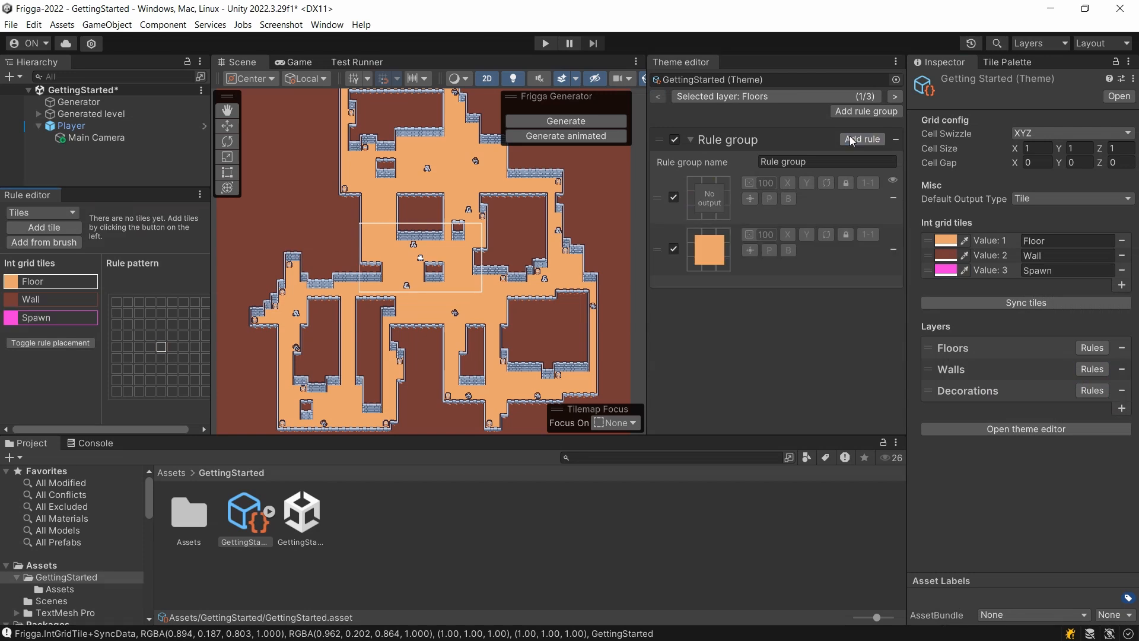
pyautogui.click(55, 316)
pyautogui.click(161, 347)
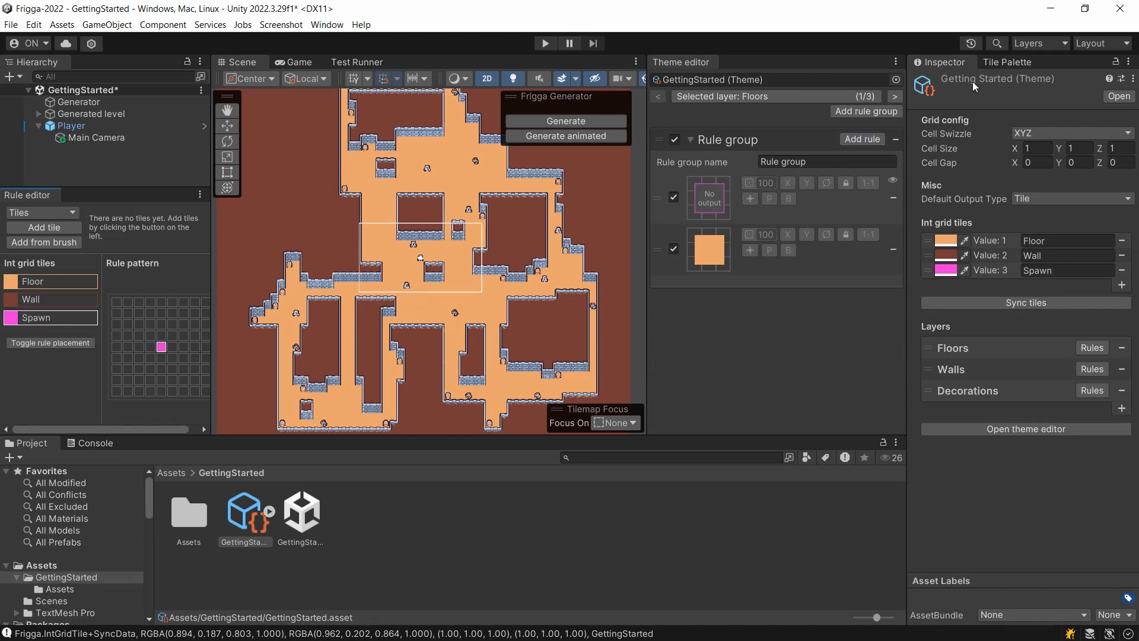
pyautogui.click(1009, 62)
pyautogui.click(999, 80)
pyautogui.click(930, 269)
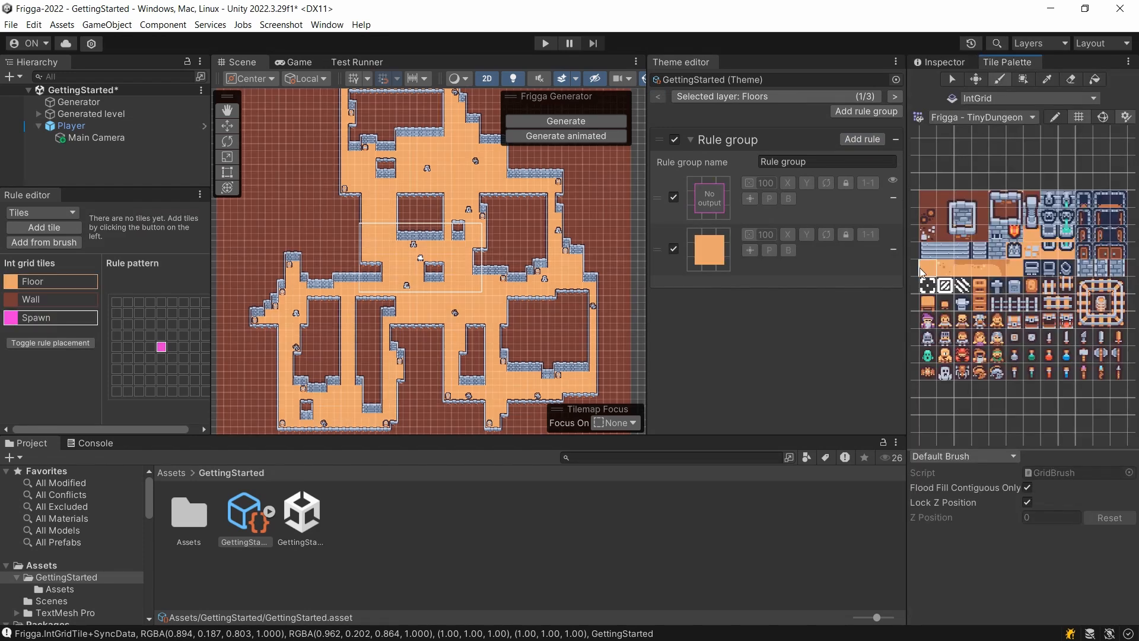
pyautogui.click(66, 247)
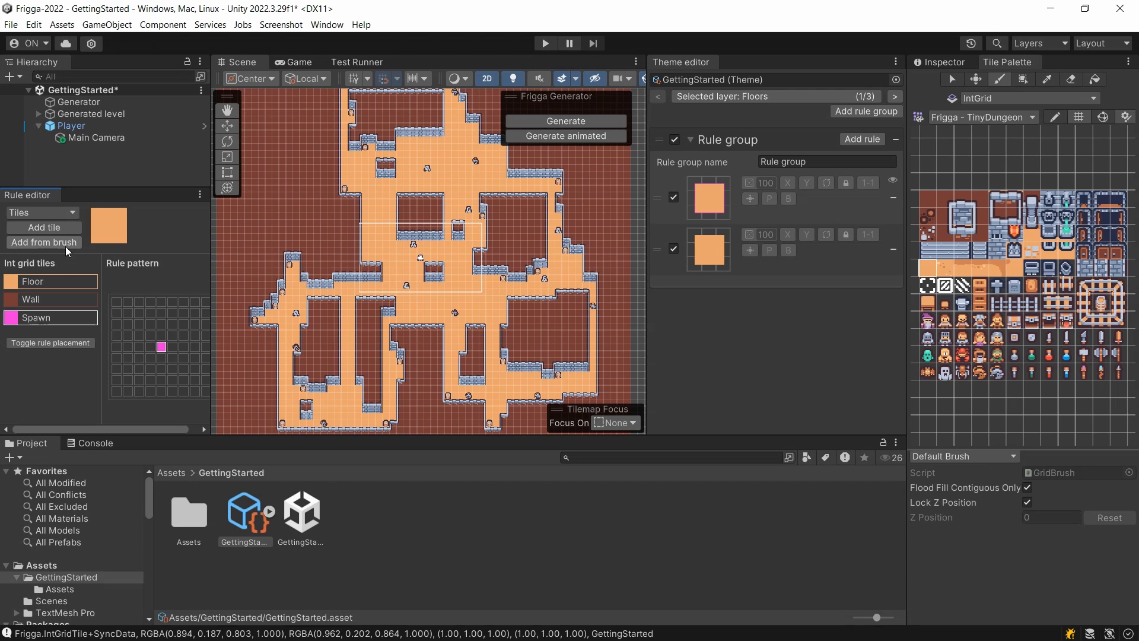
# Set the spawn tile of the Generator's Walker Generator component to Spawn
pyautogui.click(73, 103)
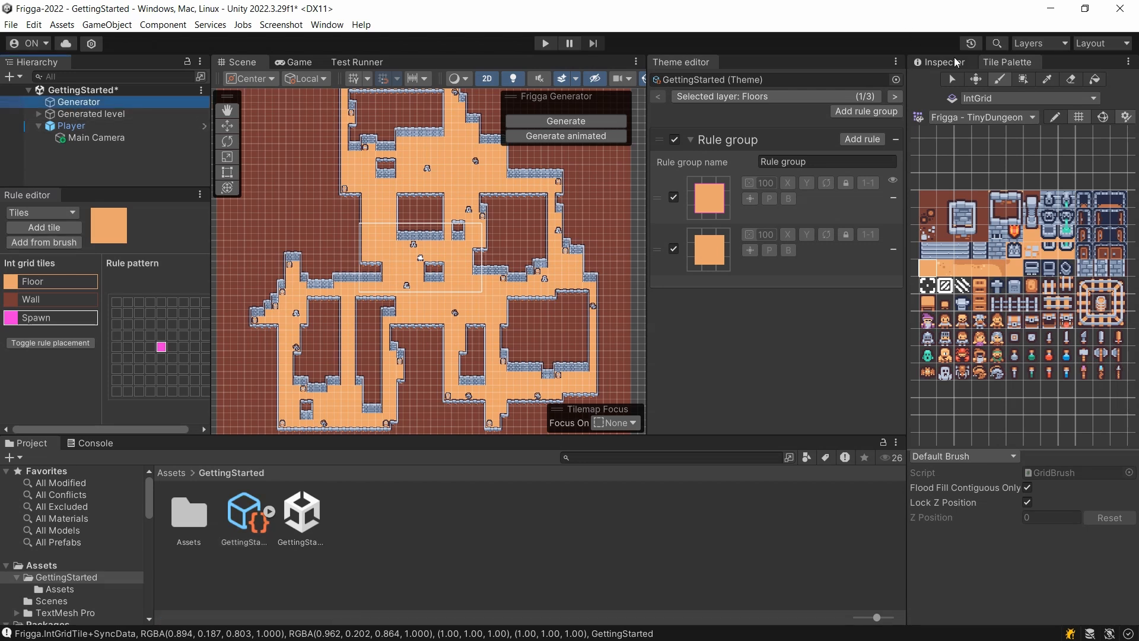
pyautogui.click(943, 61)
pyautogui.scroll(-15, 1009, 267)
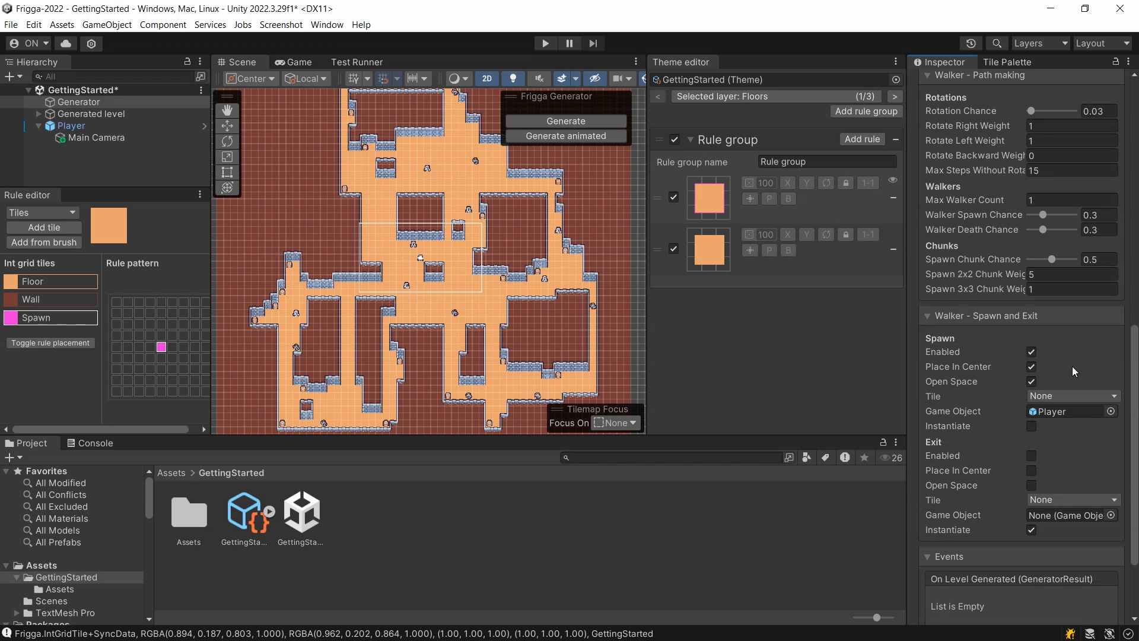
pyautogui.click(1075, 396)
pyautogui.click(1072, 452)
# Play the scene, walk the player across floors and walls around the spawn point, and stop playing
pyautogui.click(547, 43)
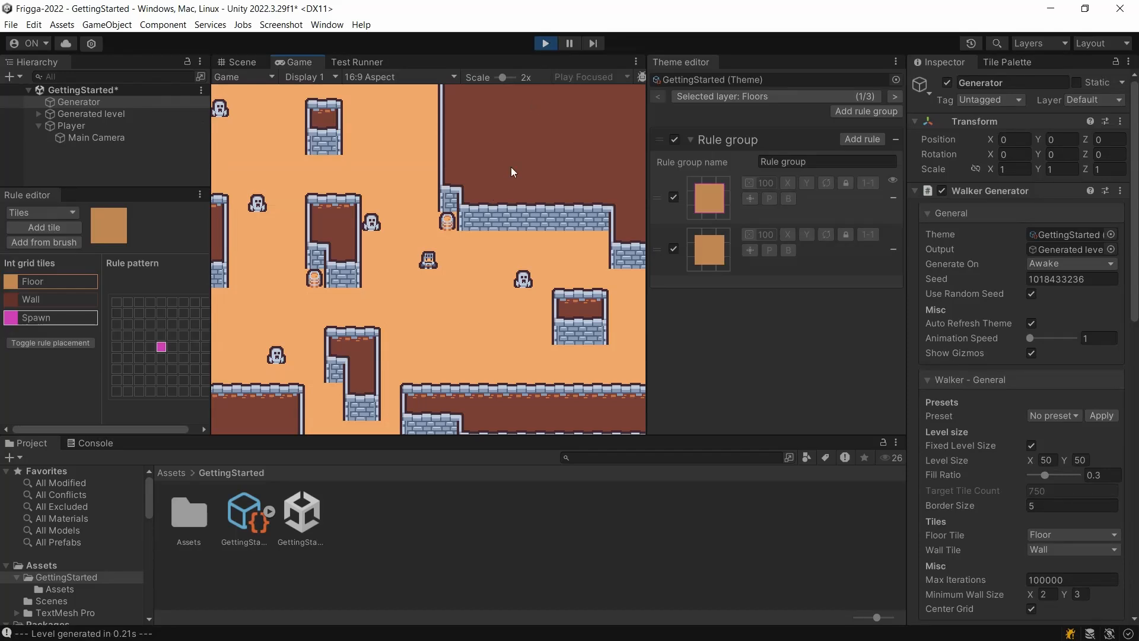
pyautogui.press('d')
pyautogui.press('w')
pyautogui.press('s')
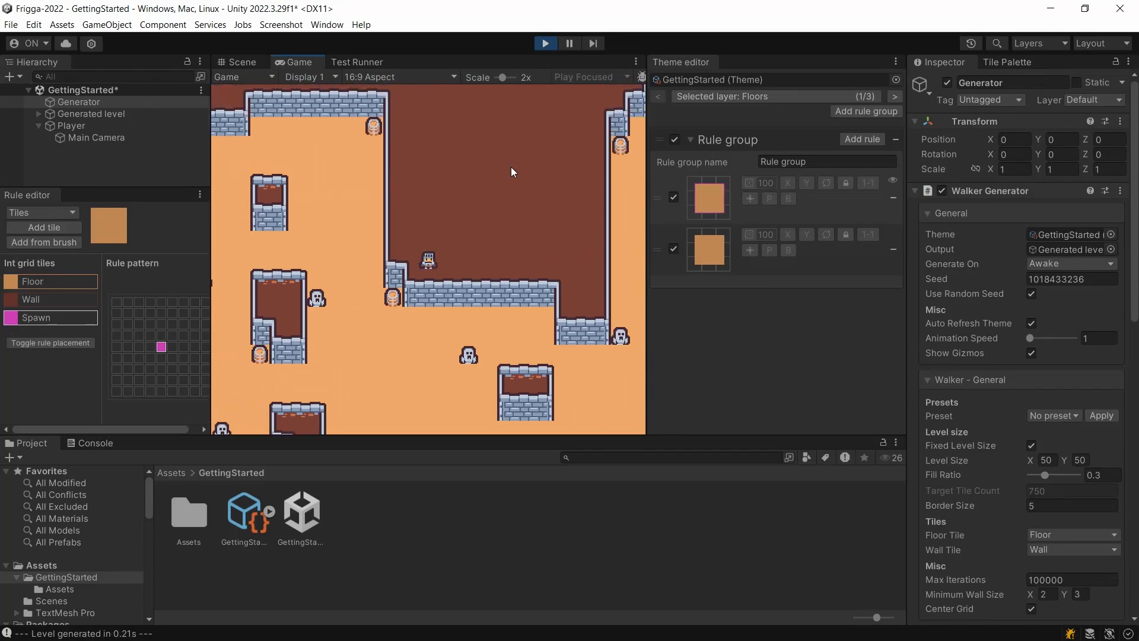
pyautogui.press('s')
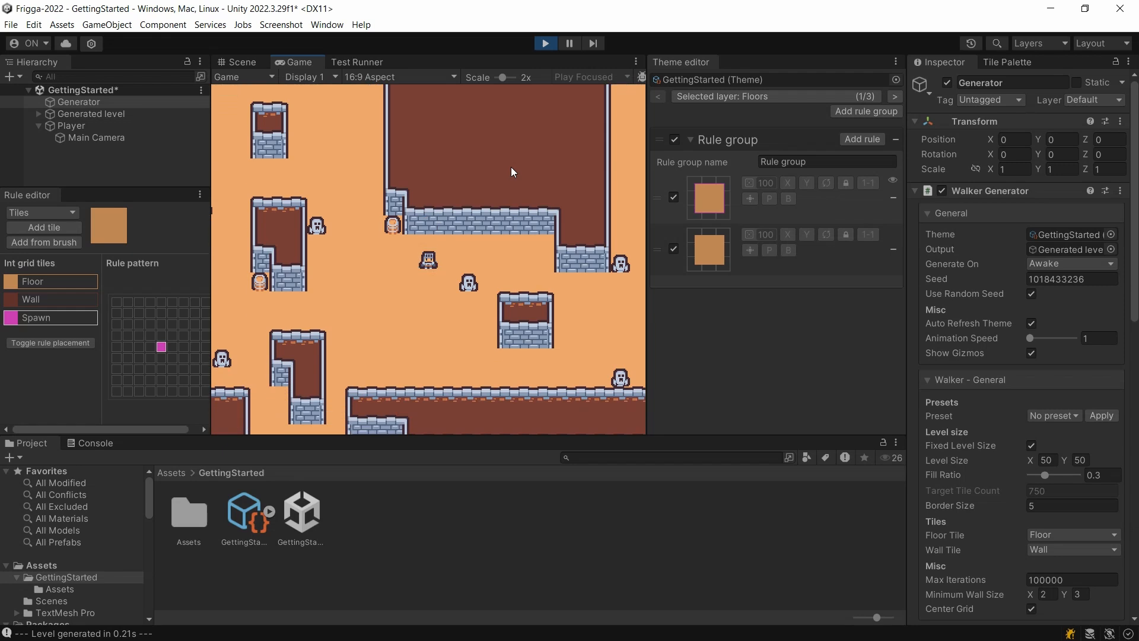
pyautogui.click(551, 43)
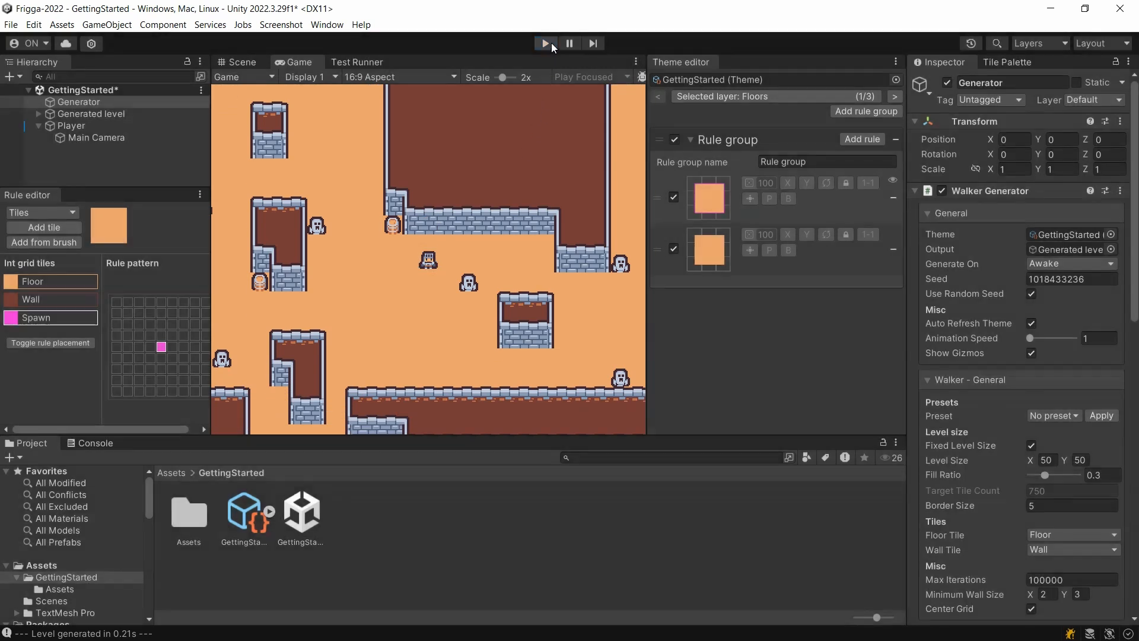
# Expand Generated level in the hierarchy and add a Tilemap Collider 2D to its Walls tilemap
pyautogui.click(38, 126)
pyautogui.click(38, 114)
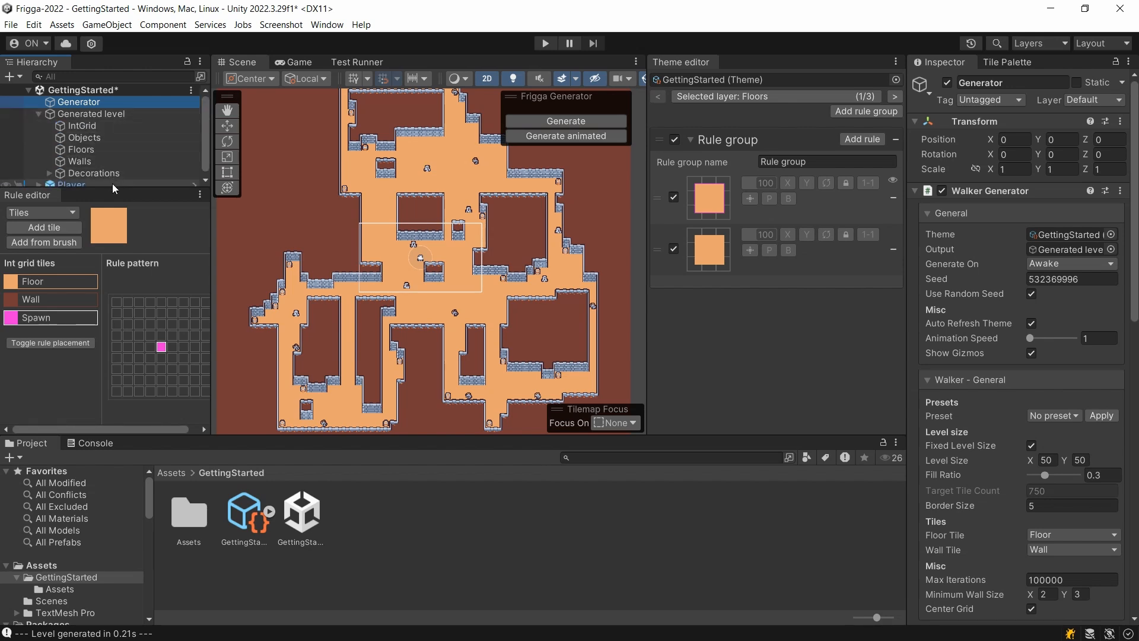
pyautogui.moveTo(112, 189); pyautogui.dragTo(112, 228)
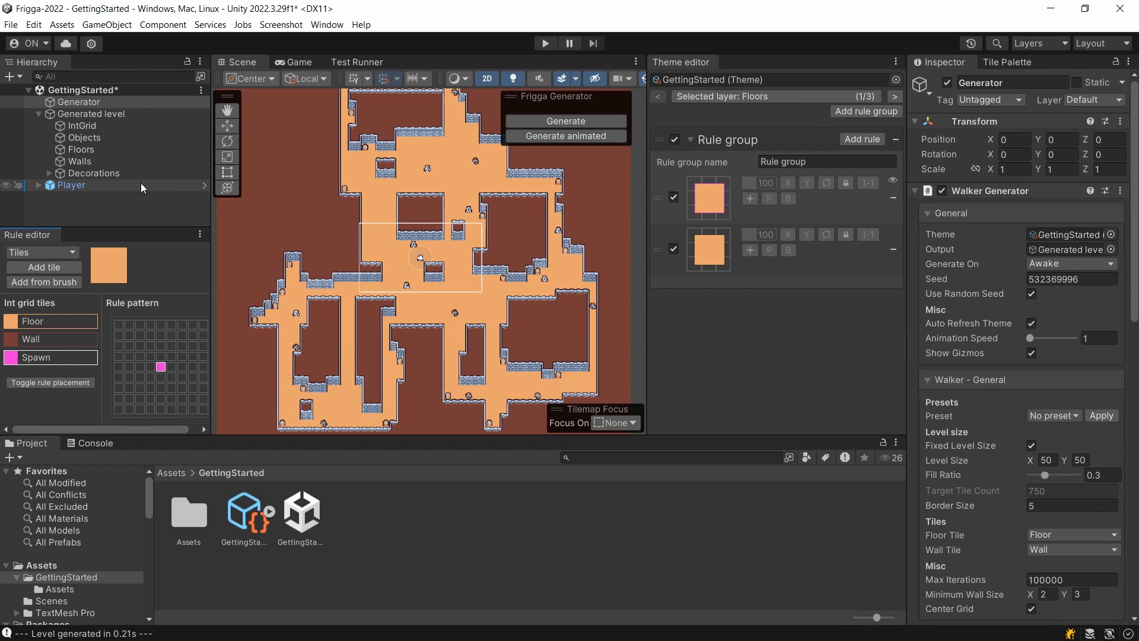
pyautogui.click(627, 280)
pyautogui.scroll(-1, 1020, 534)
pyautogui.click(1025, 601)
pyautogui.write('T')
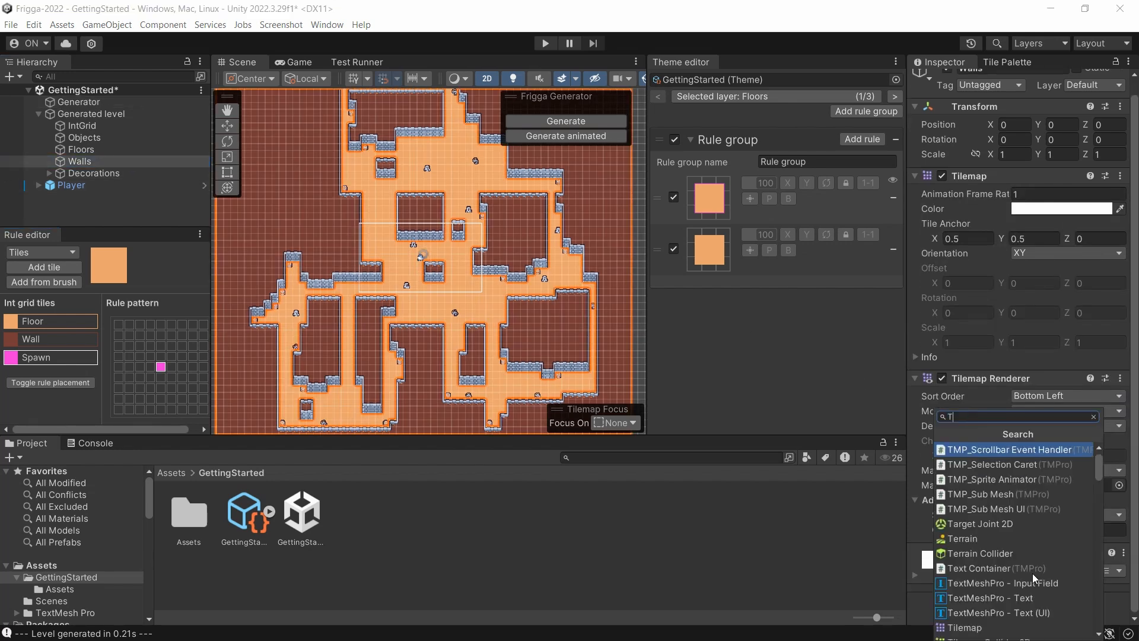
pyautogui.write('ilemap')
pyautogui.click(1034, 465)
# Add a Composite Collider 2D to Walls, enable Used By Composite on the tilemap collider, and set the Rigidbody 2D body type to Static
pyautogui.click(1020, 605)
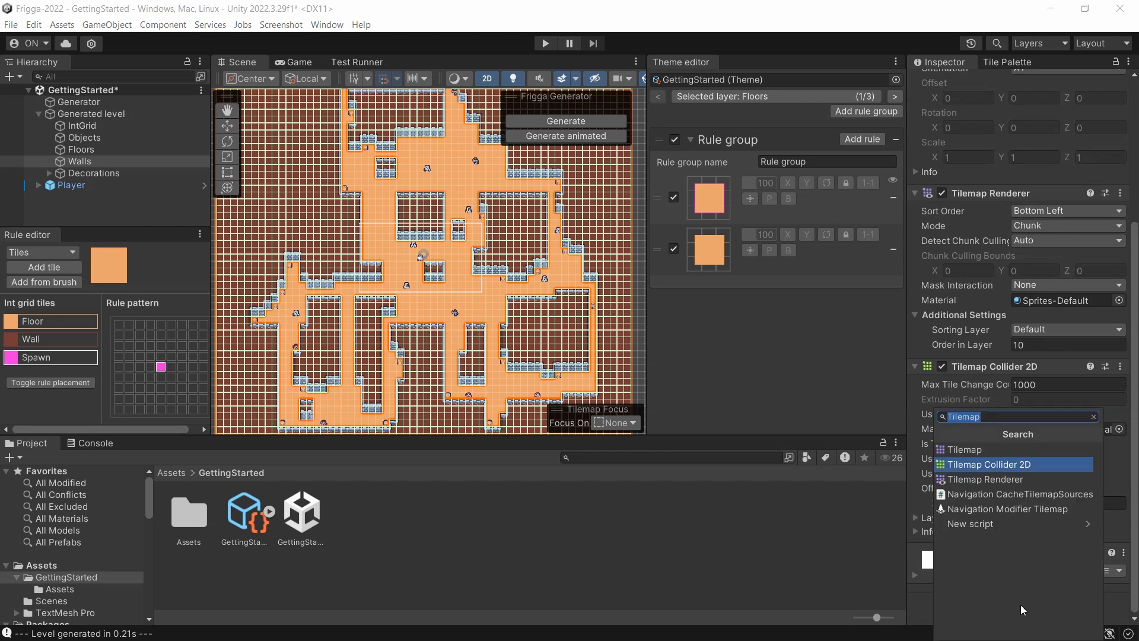
pyautogui.write('Compos')
pyautogui.click(1032, 453)
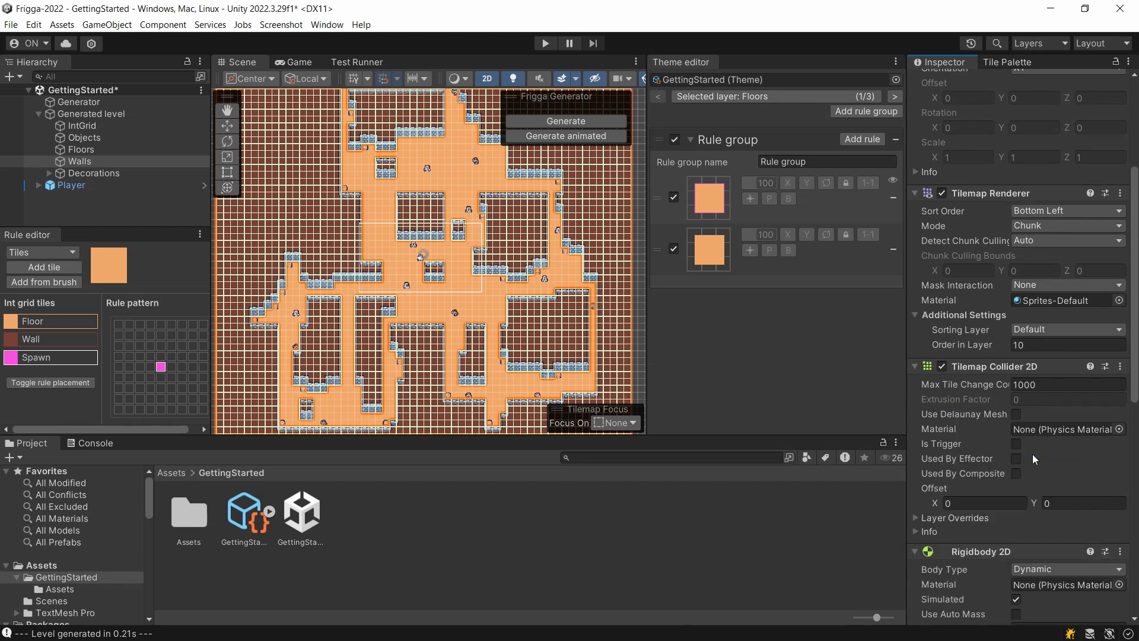
pyautogui.click(1015, 474)
pyautogui.scroll(-2, 1014, 474)
pyautogui.click(1039, 486)
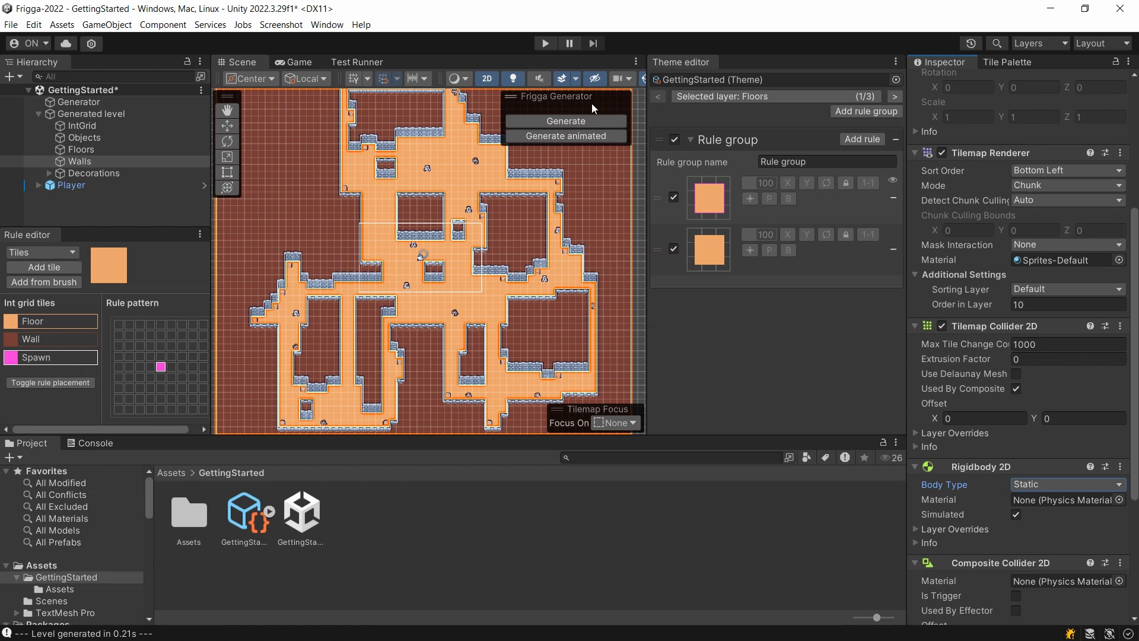
# Play the scene to test the player's collision against the walls, and stop playing
pyautogui.click(545, 44)
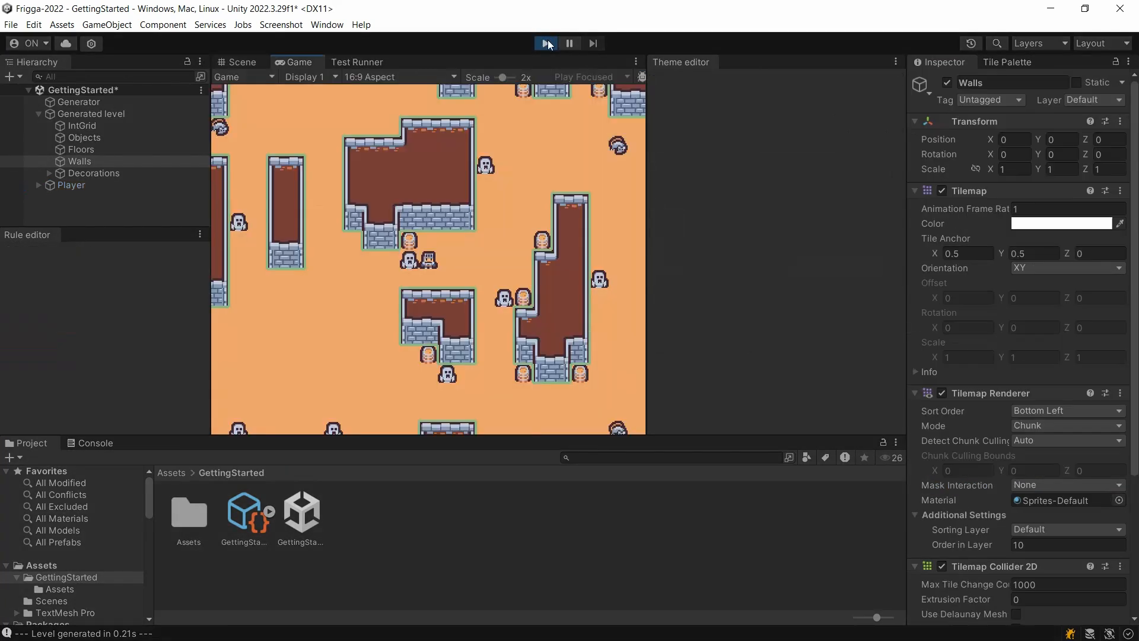
pyautogui.press('w')
pyautogui.press('d')
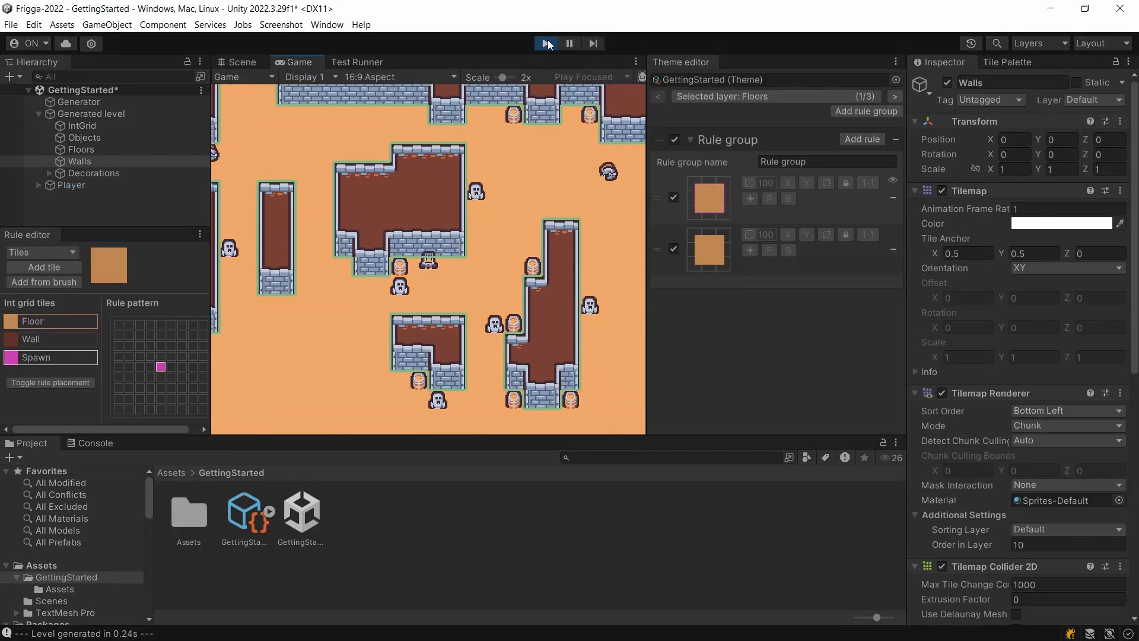
pyautogui.press('s')
pyautogui.press('w')
pyautogui.press('d')
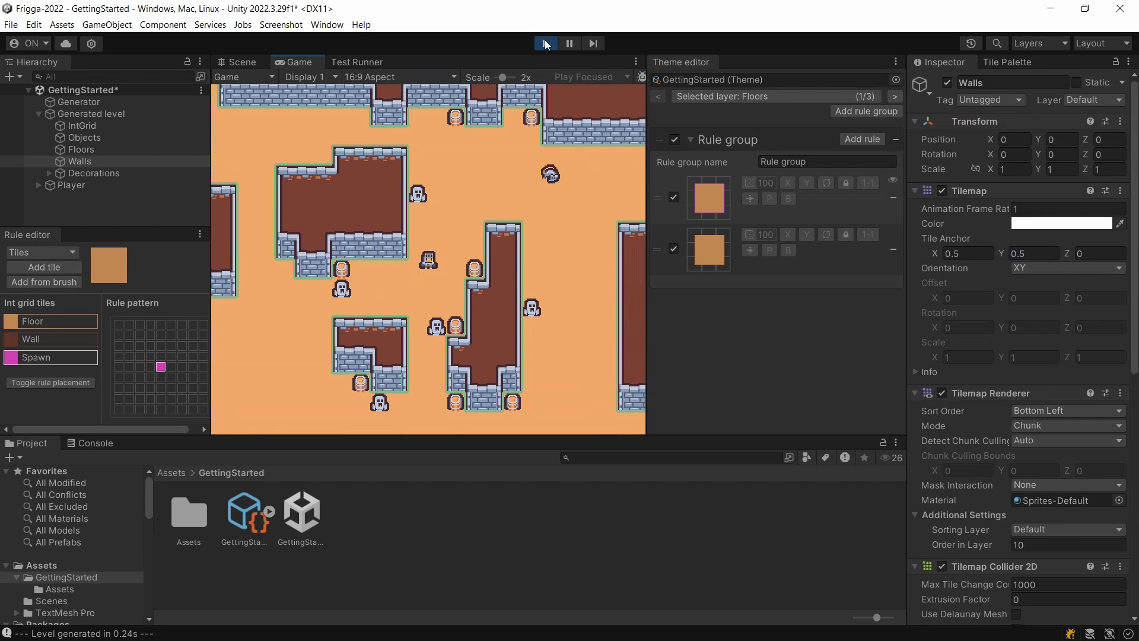
pyautogui.click(546, 44)
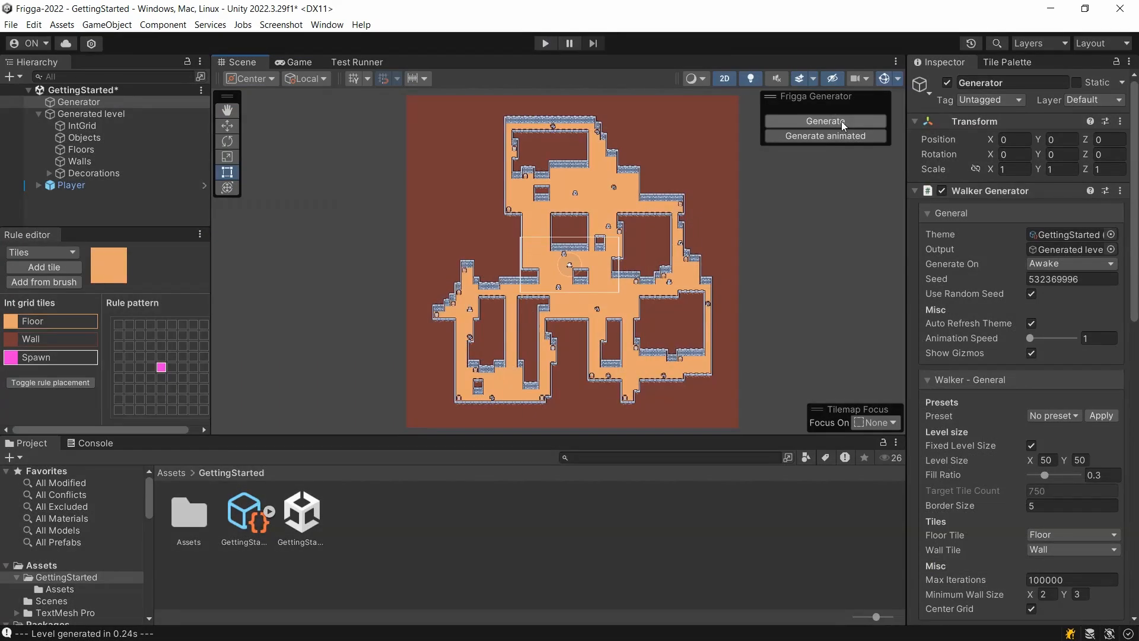
# Generate several new random levels in a row with the Frigga generator in the Scene view
pyautogui.click(841, 121)
pyautogui.click(841, 121)
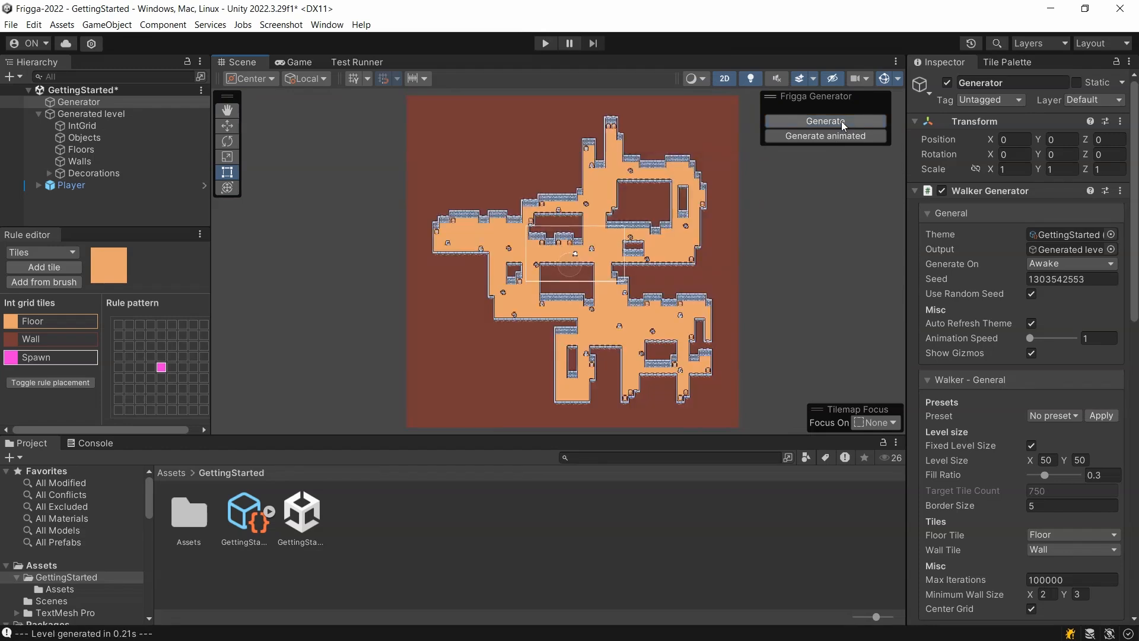
pyautogui.click(841, 121)
pyautogui.click(841, 121)
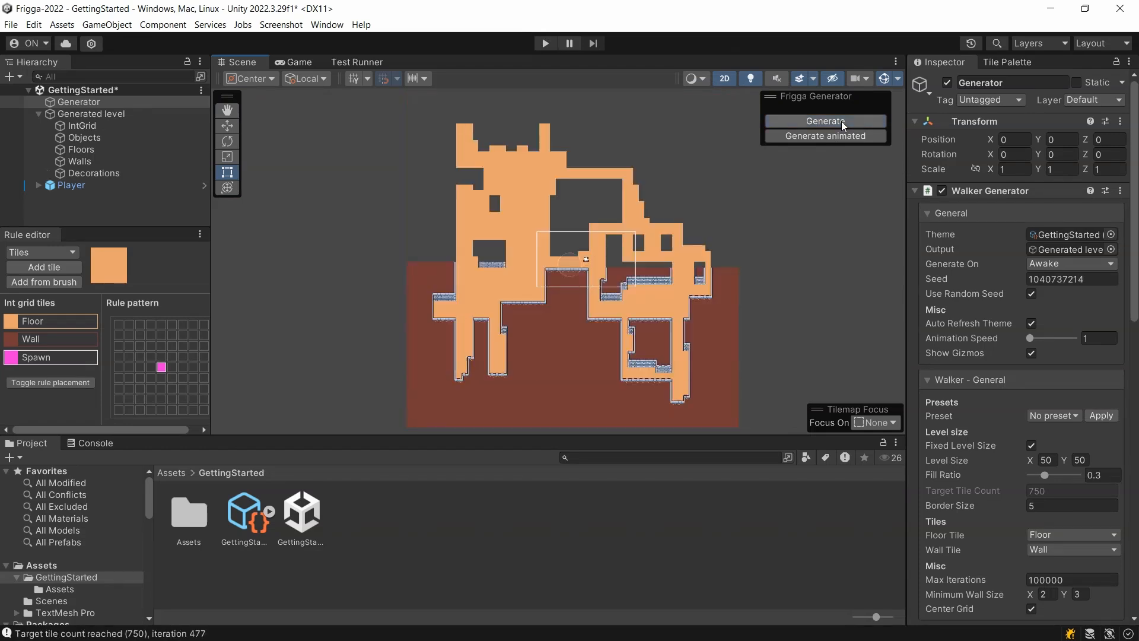
pyautogui.click(841, 121)
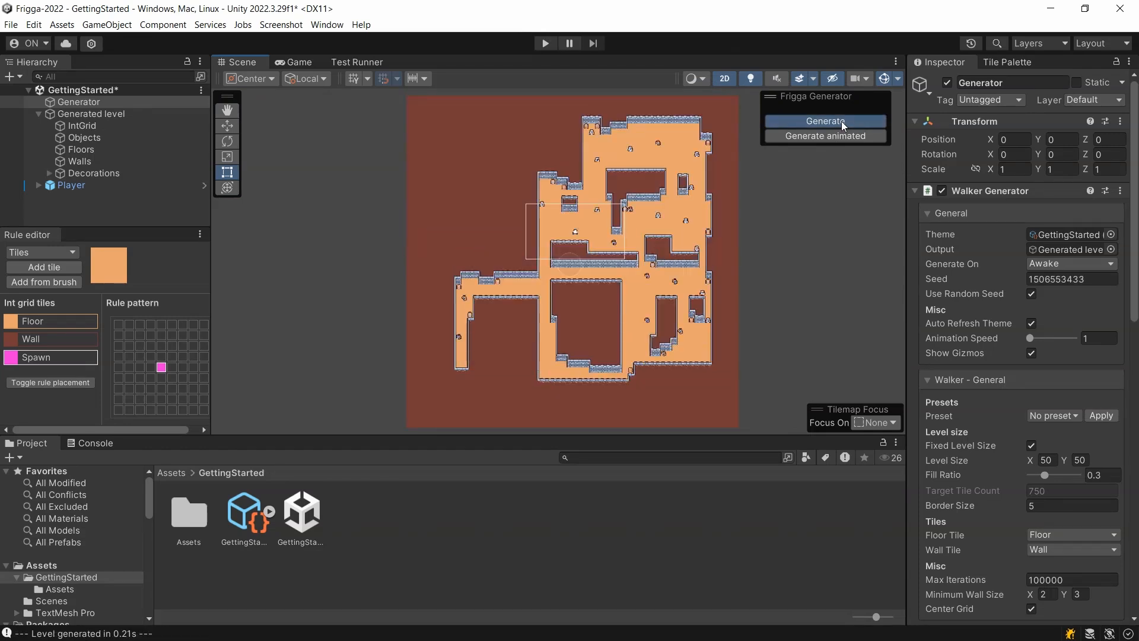
pyautogui.click(841, 121)
pyautogui.click(841, 121)
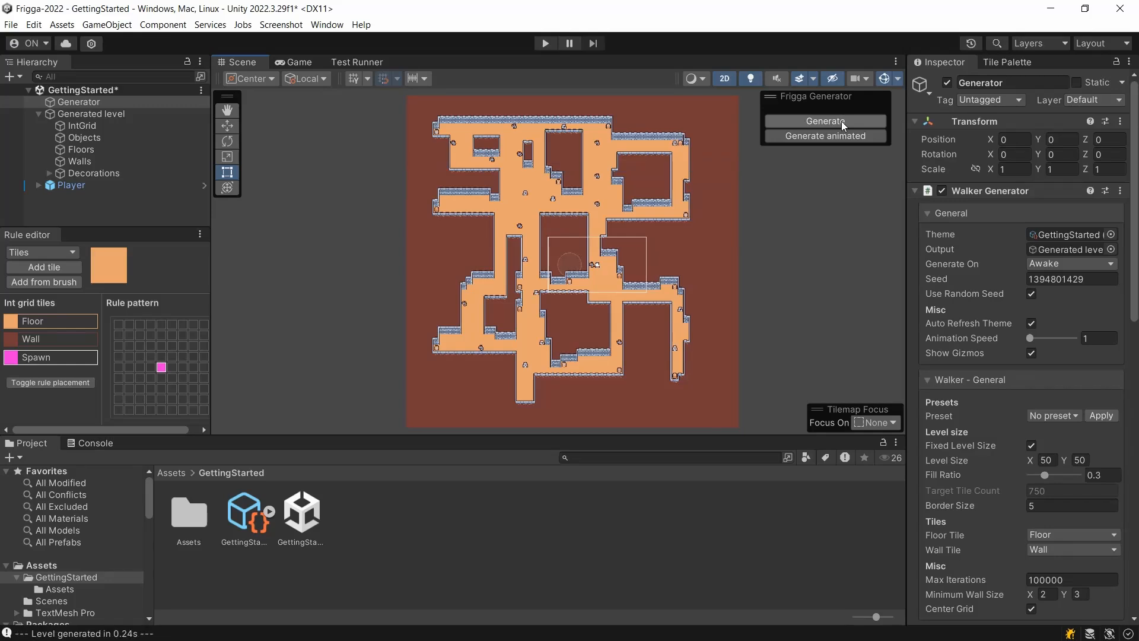
pyautogui.click(842, 121)
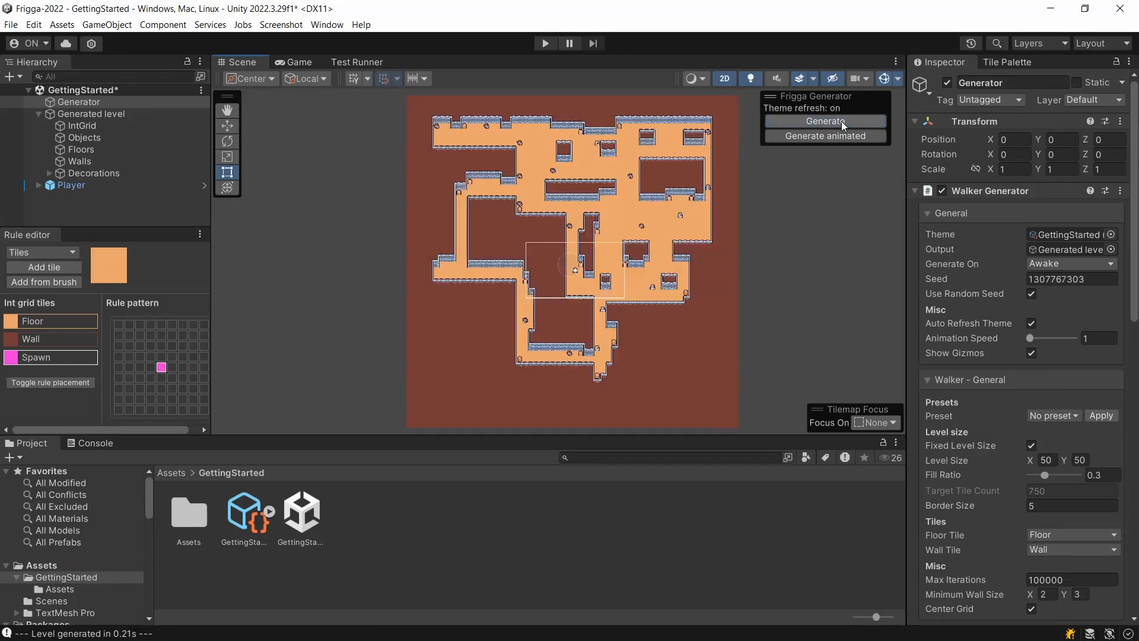